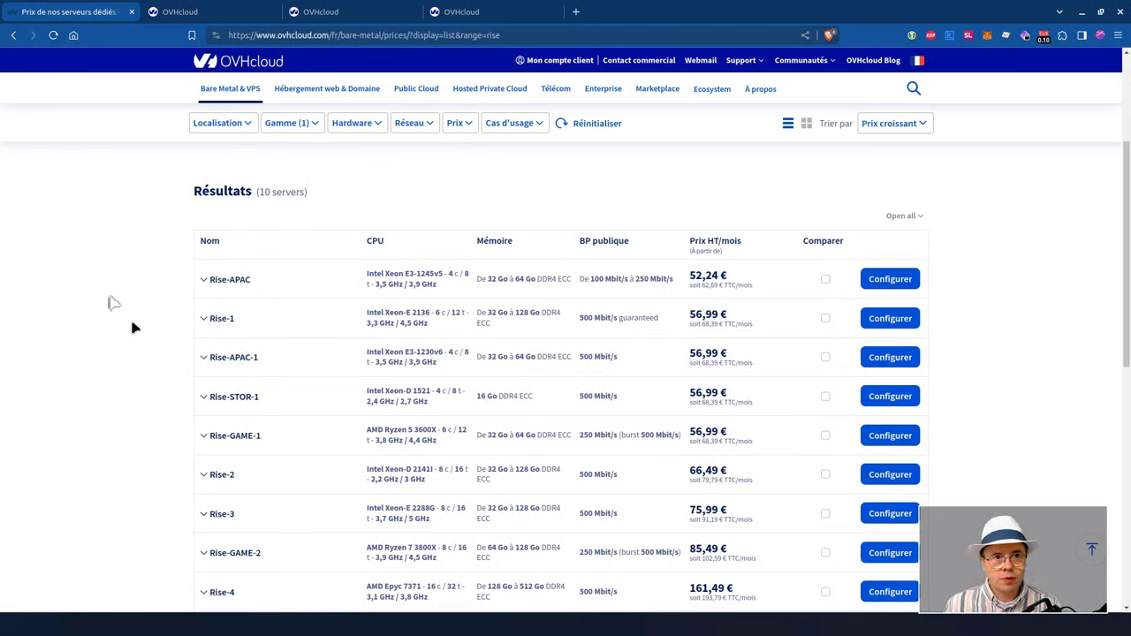
# - Review the available options of the Gamme and Localisation filters on the dedicated server price list
pyautogui.click(315, 124)
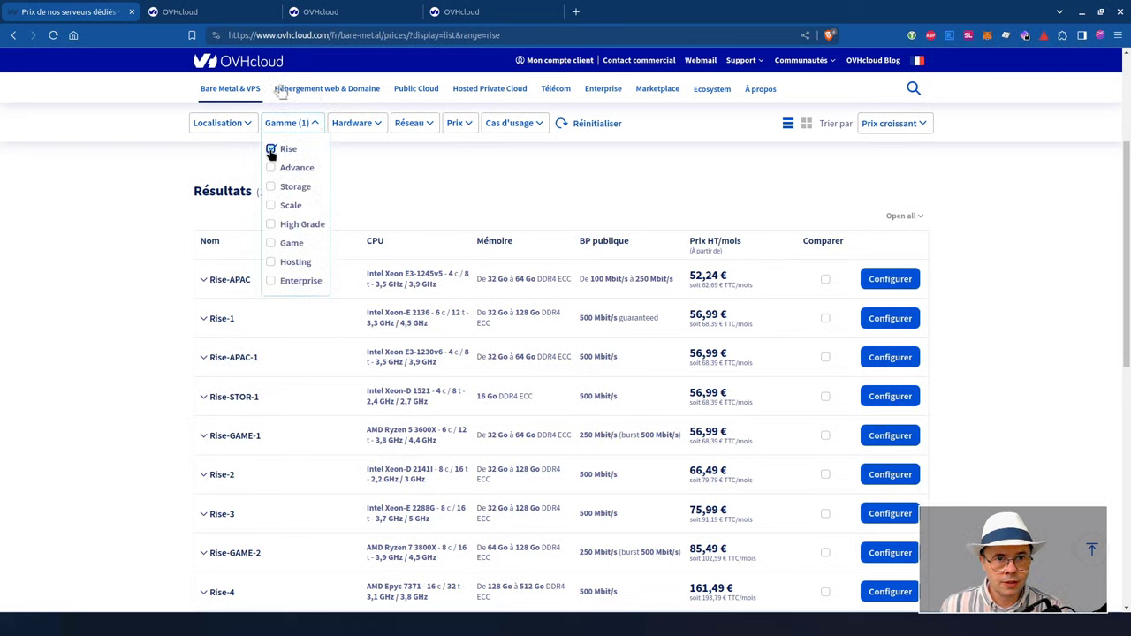
pyautogui.click(53, 343)
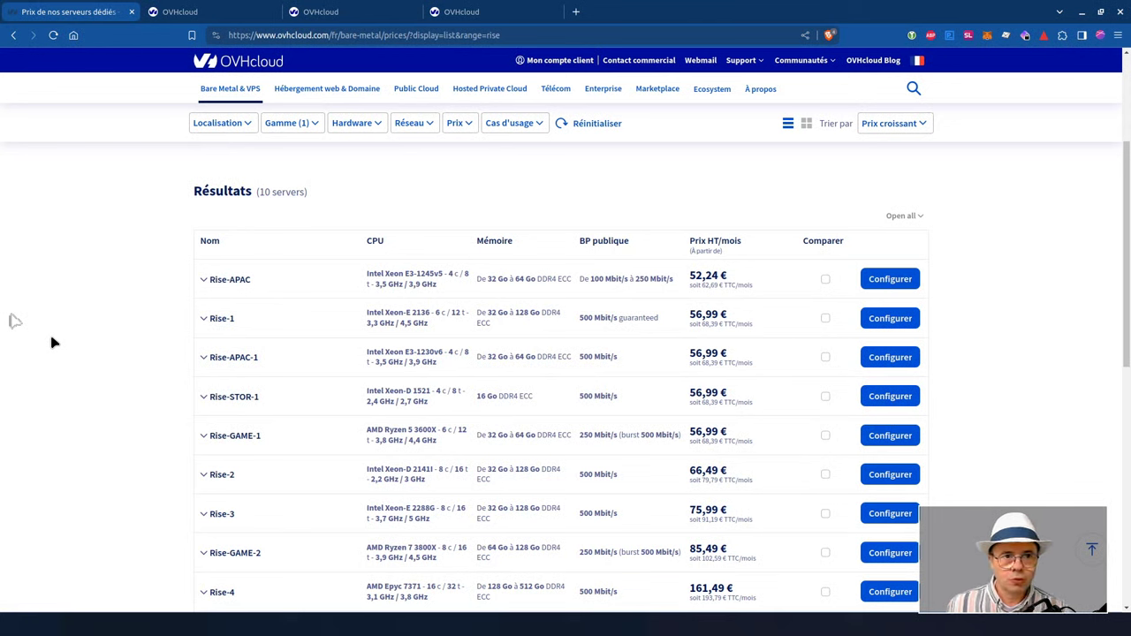
pyautogui.click(246, 125)
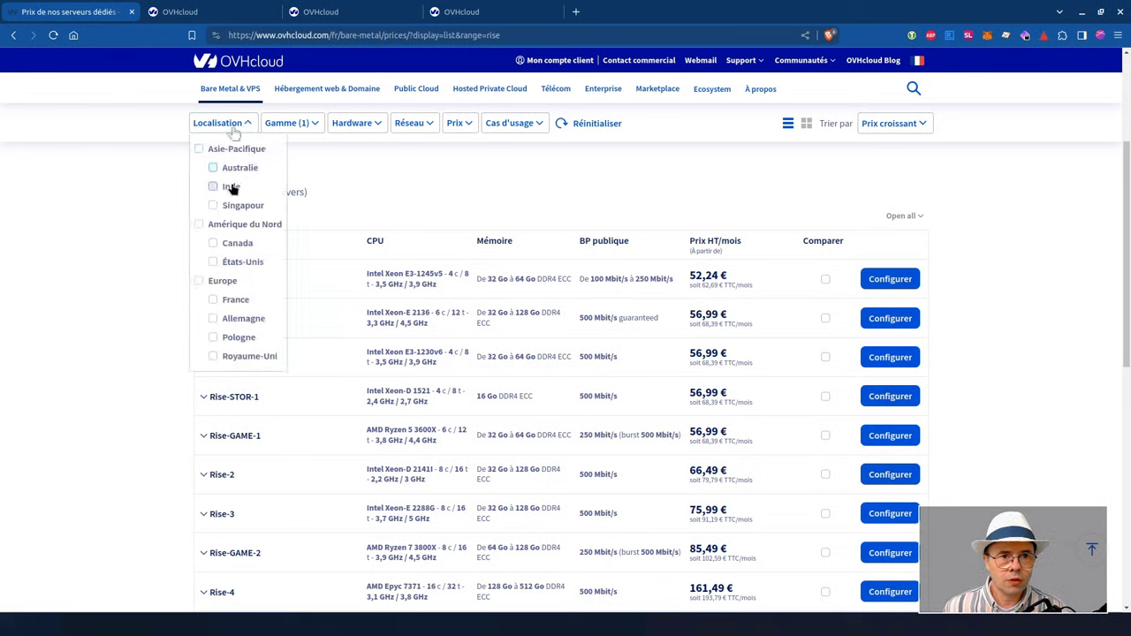
pyautogui.click(271, 125)
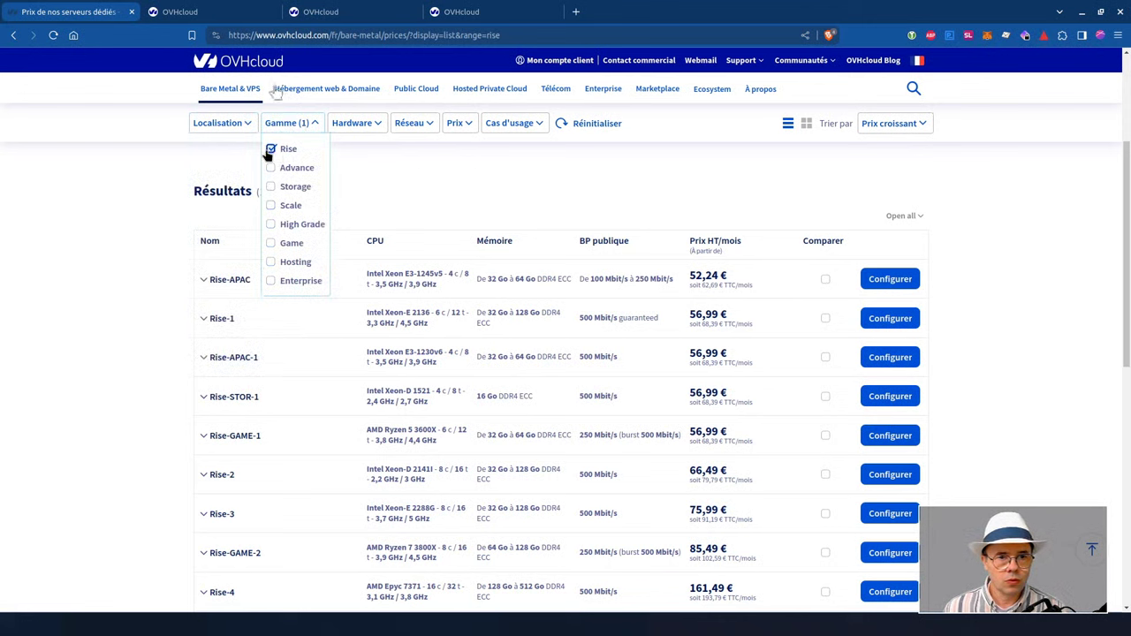
pyautogui.click(97, 286)
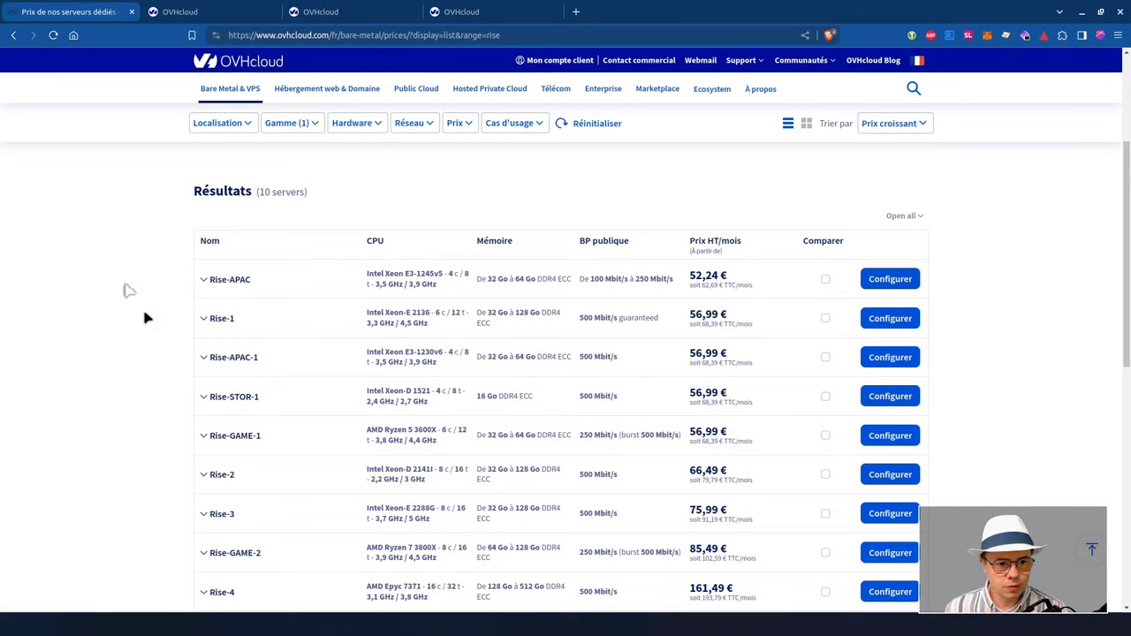
# - Check the expanded details of the Rise-APAC, Rise-GAME-1 and Rise-STOR-1 servers, collapsing each one again
pyautogui.scroll(-3, 144, 381)
pyautogui.scroll(3, 144, 382)
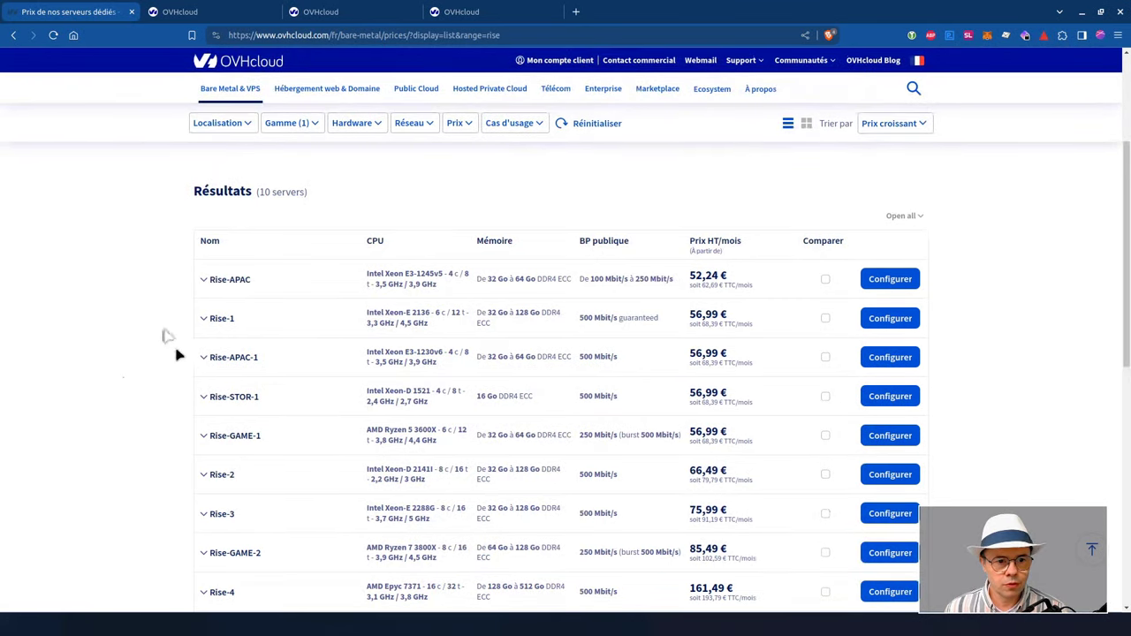
pyautogui.click(202, 281)
pyautogui.click(202, 283)
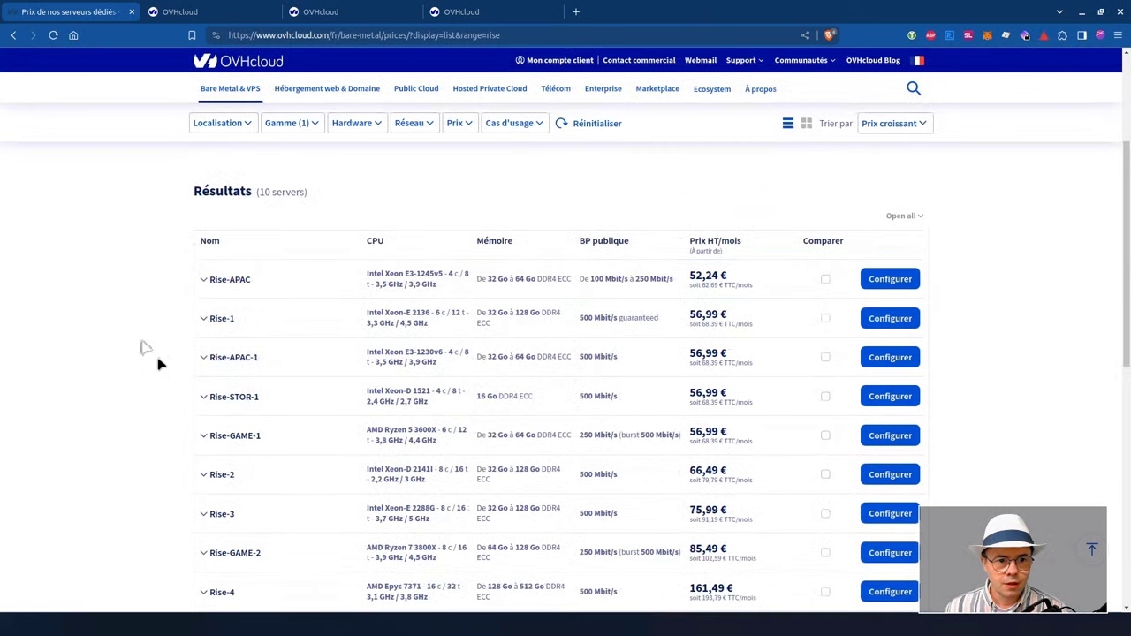
pyautogui.scroll(-1, 156, 363)
pyautogui.click(204, 366)
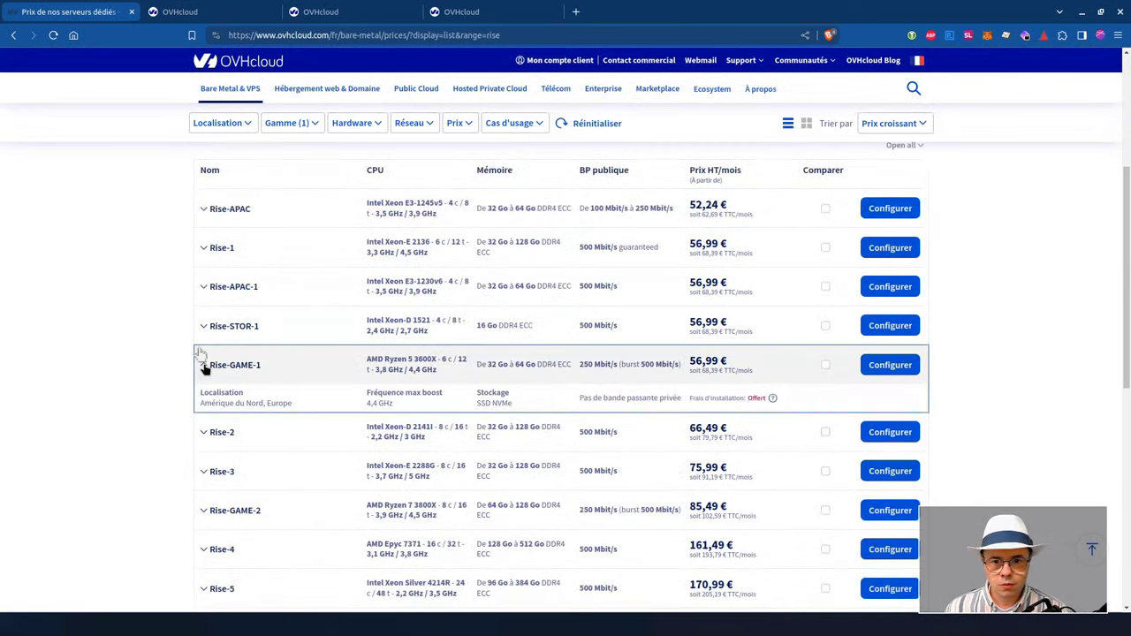
pyautogui.click(204, 366)
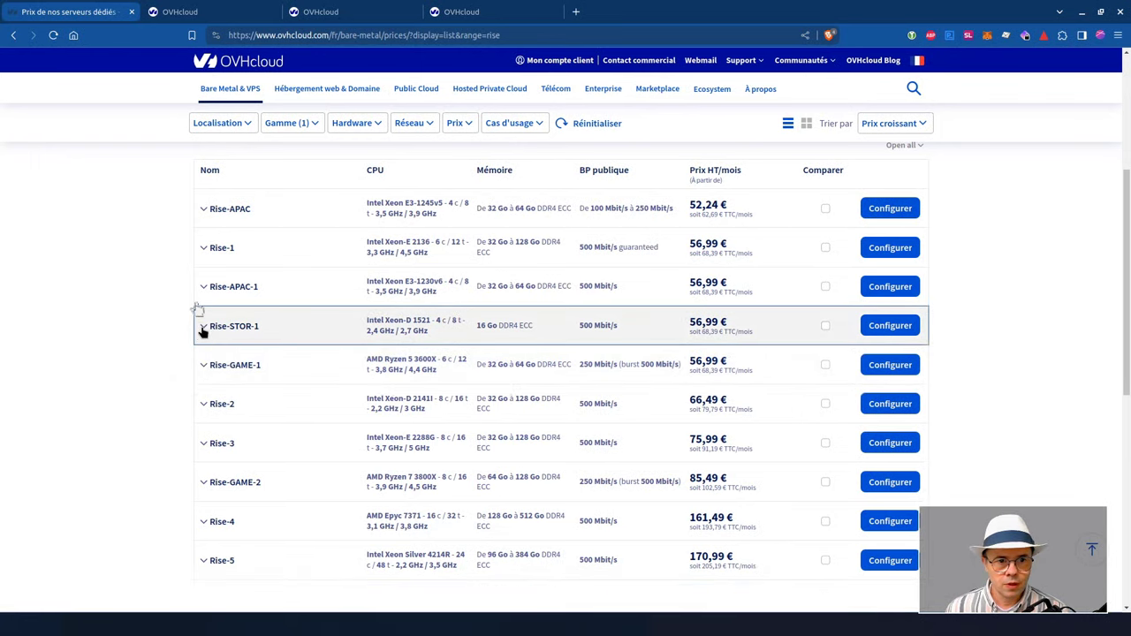
pyautogui.click(203, 328)
pyautogui.click(202, 328)
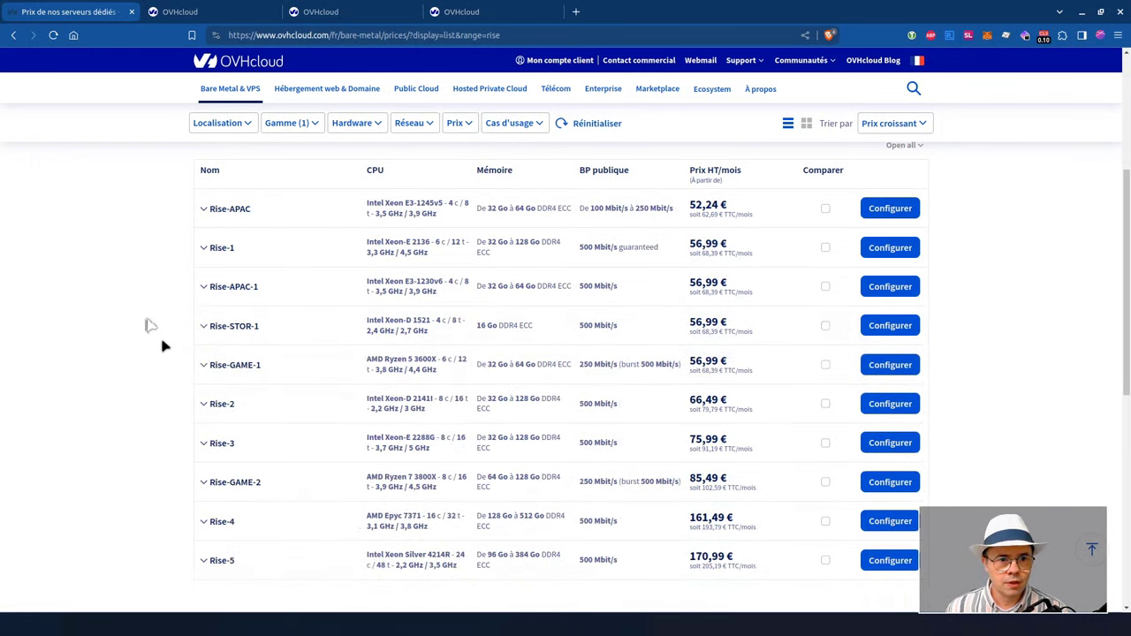
# - Expand the Rise-1 server's details and examine its storage options, highlighting the NVMe entry
pyautogui.click(204, 248)
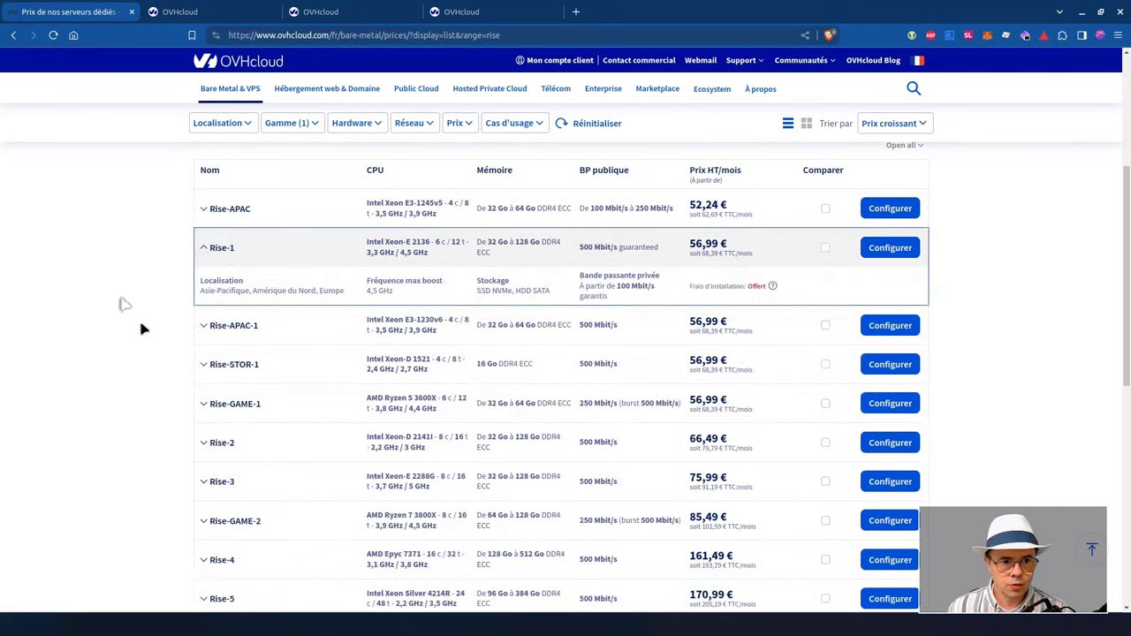
pyautogui.scroll(-1, 138, 327)
pyautogui.scroll(2, 139, 327)
pyautogui.scroll(1, 138, 329)
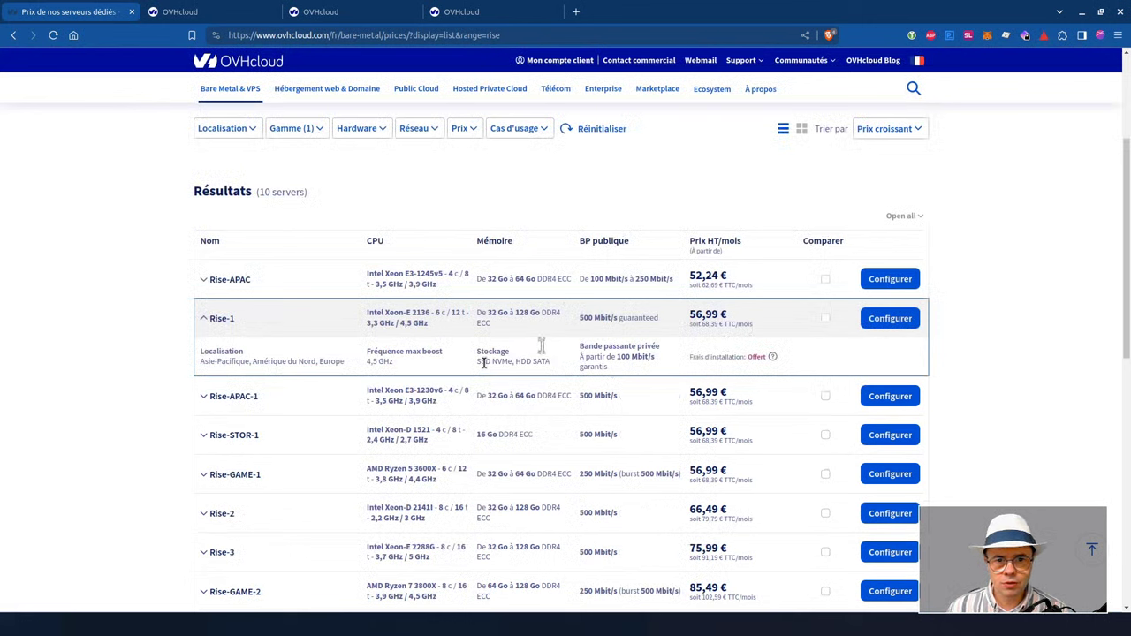
pyautogui.moveTo(492, 362); pyautogui.dragTo(515, 361)
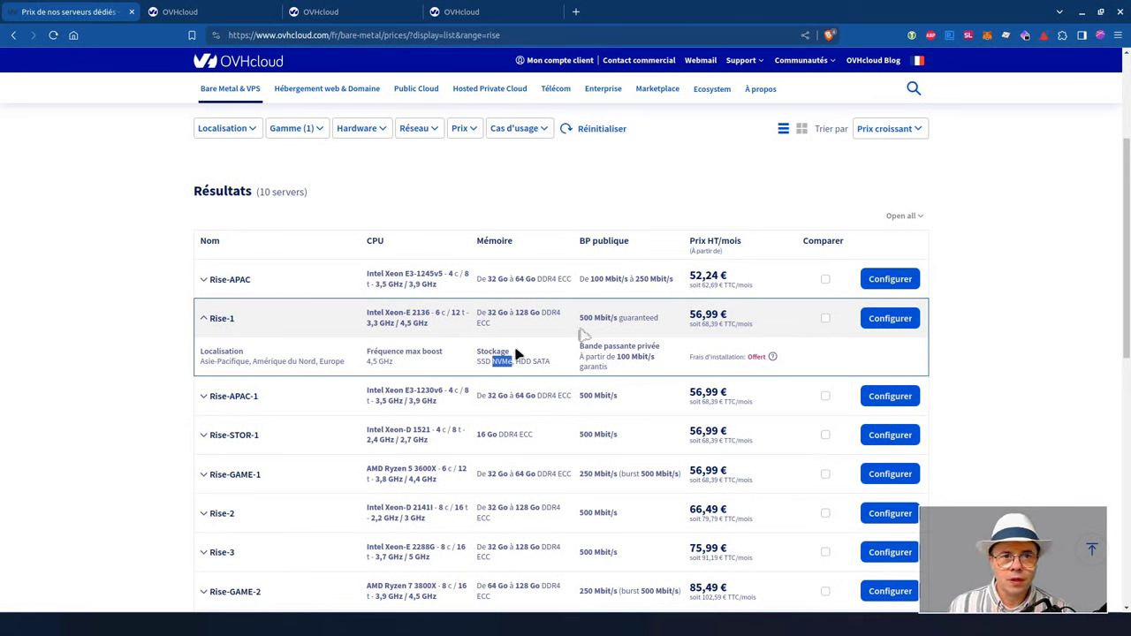
pyautogui.click(115, 282)
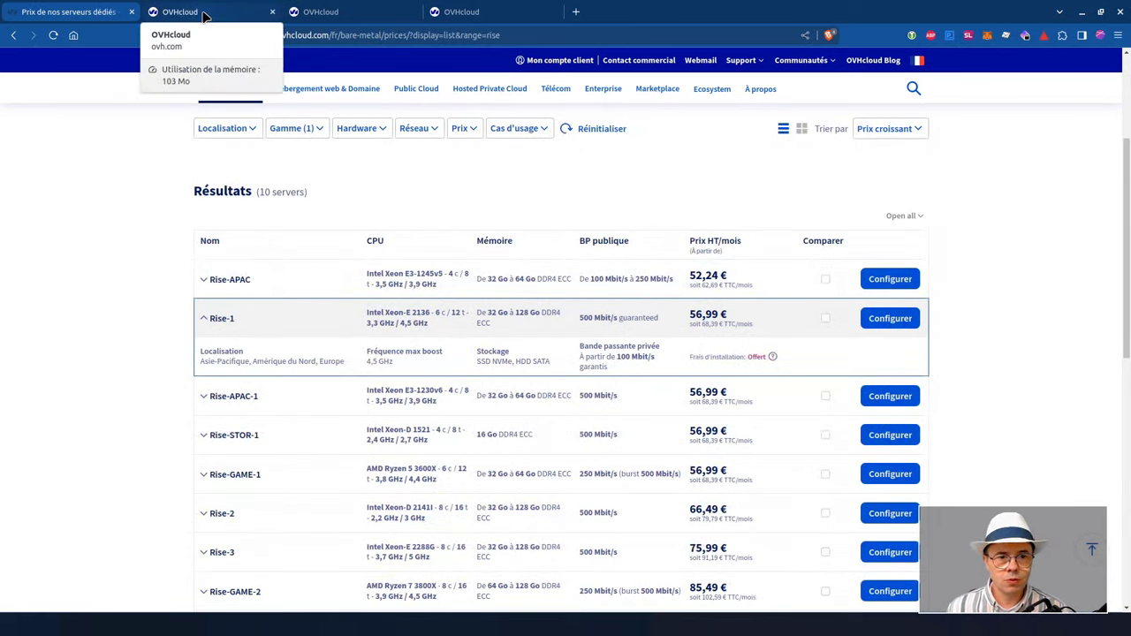
# - Switch to the OVHcloud manager page of server prx-lib-1 and look over its general, hardware and service information
pyautogui.click(203, 16)
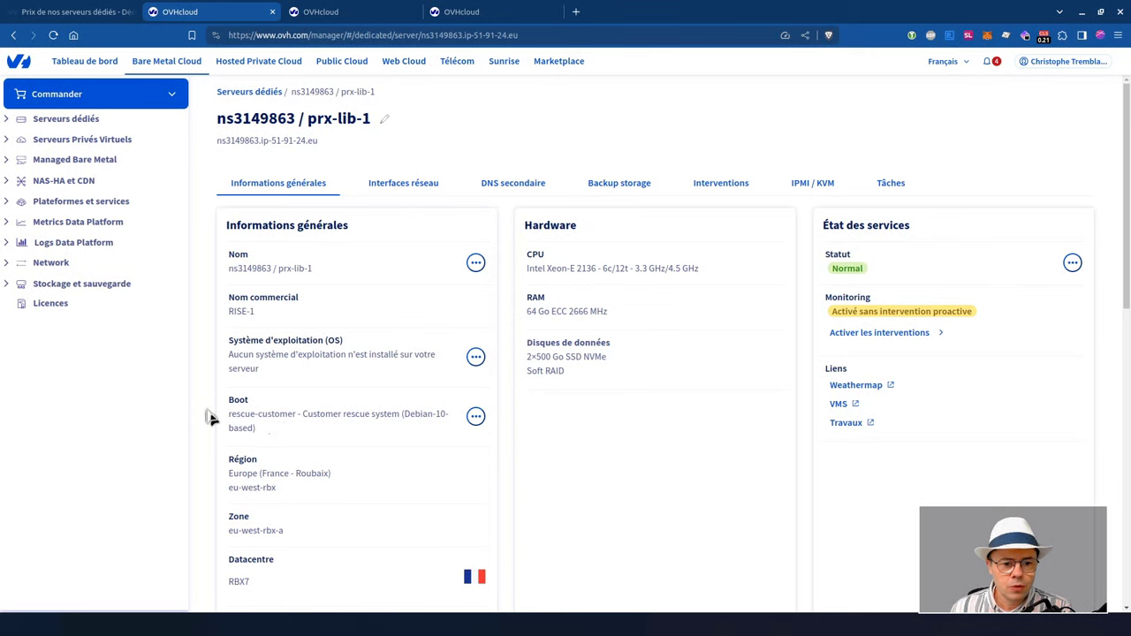
pyautogui.scroll(-3, 211, 419)
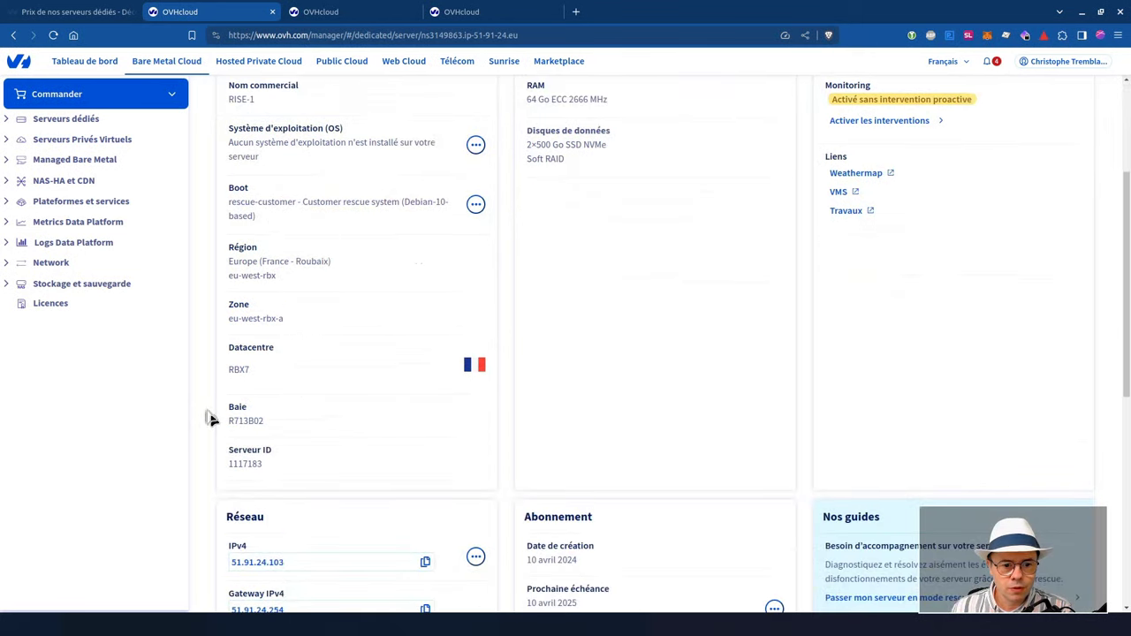
pyautogui.scroll(3, 211, 419)
pyautogui.scroll(-2, 210, 419)
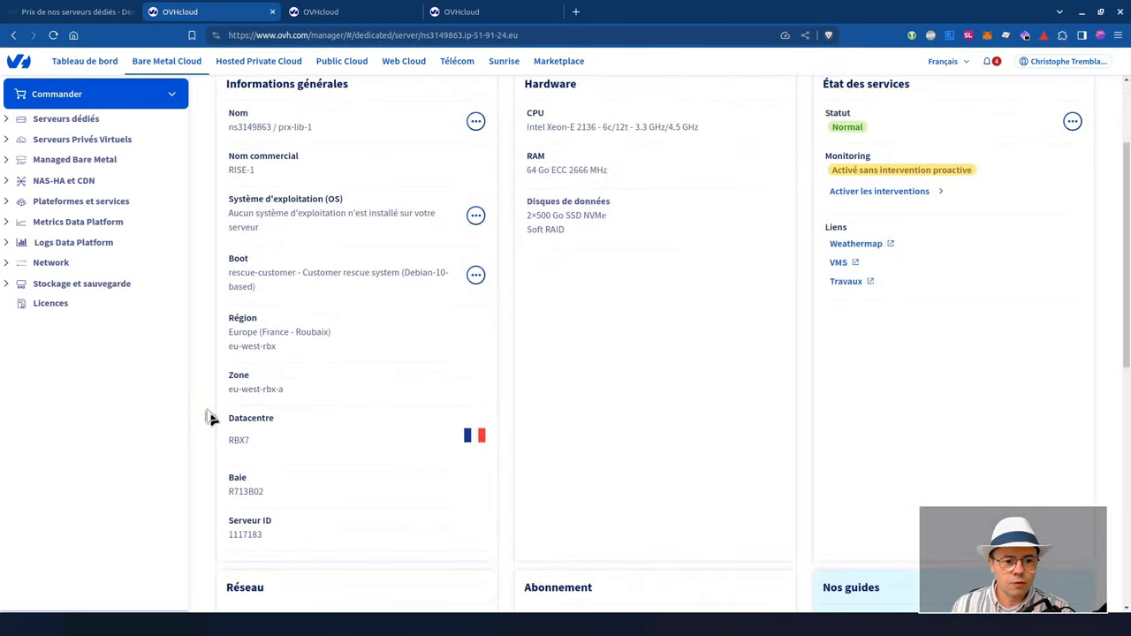
pyautogui.scroll(2, 211, 419)
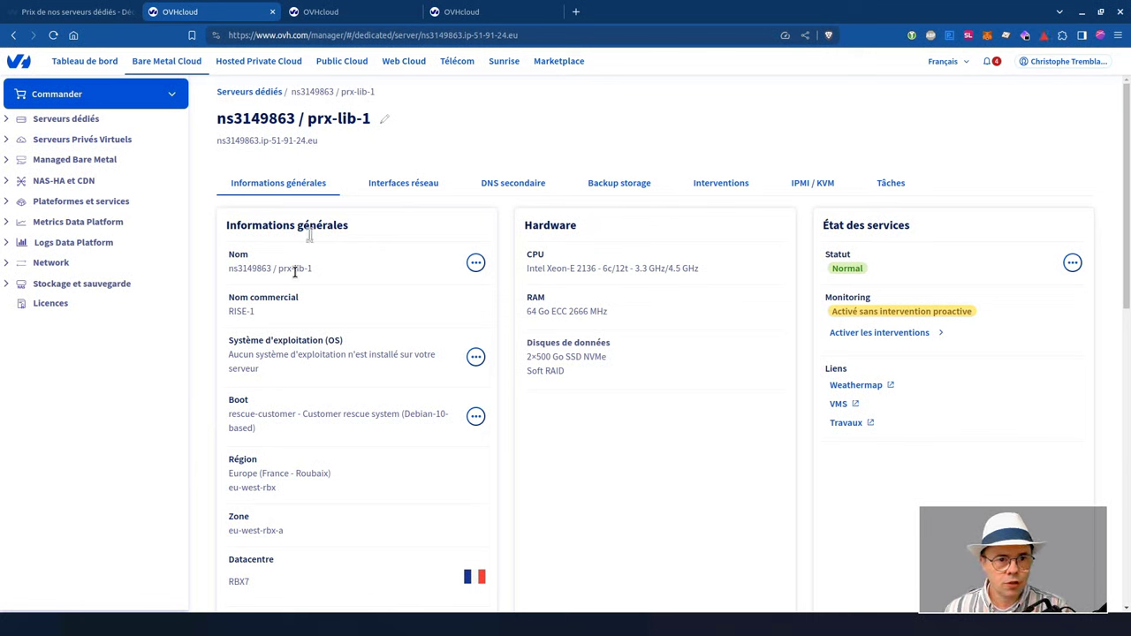
# - Examine the server's name, commercial name and CPU by highlighting them, and continue to its region and datacentre details
pyautogui.moveTo(276, 267); pyautogui.dragTo(313, 268)
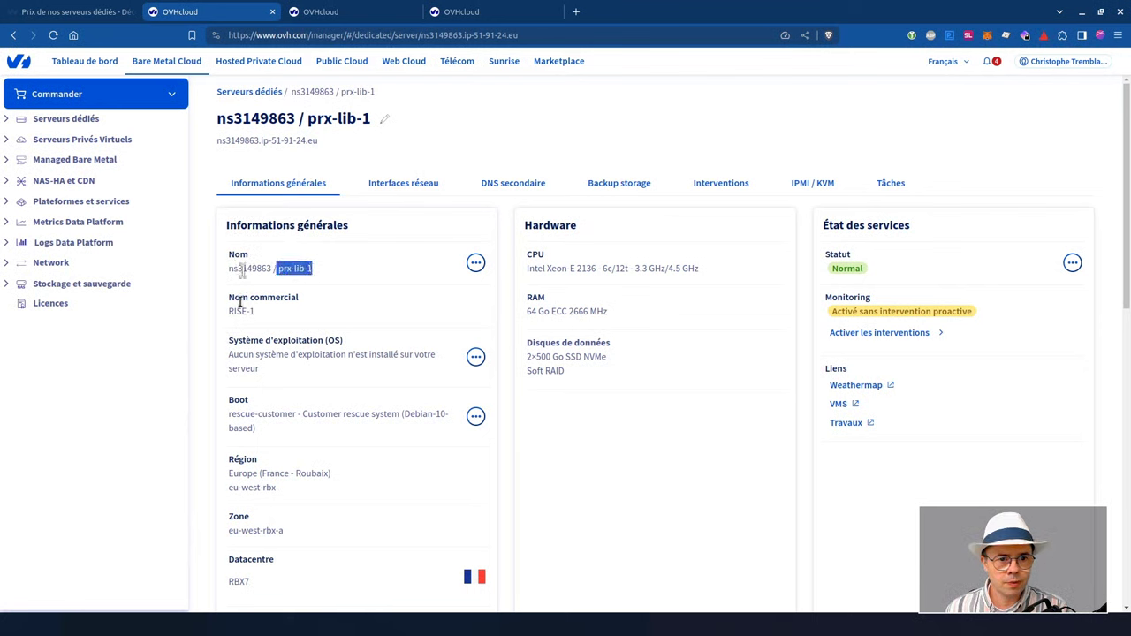
pyautogui.click(293, 264)
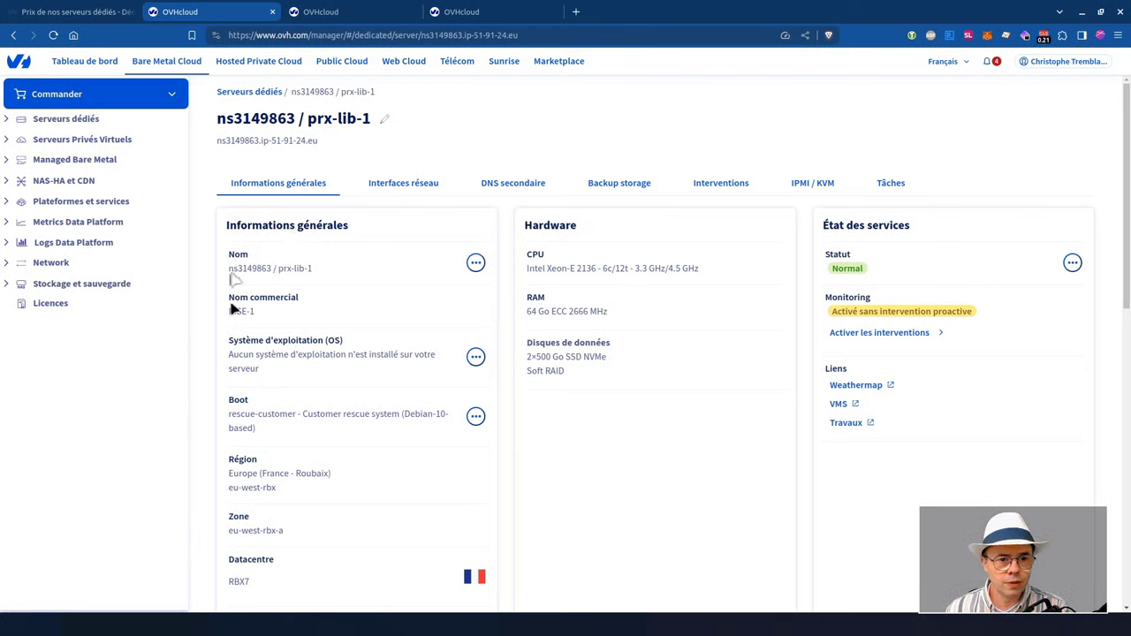
pyautogui.scroll(-1, 206, 306)
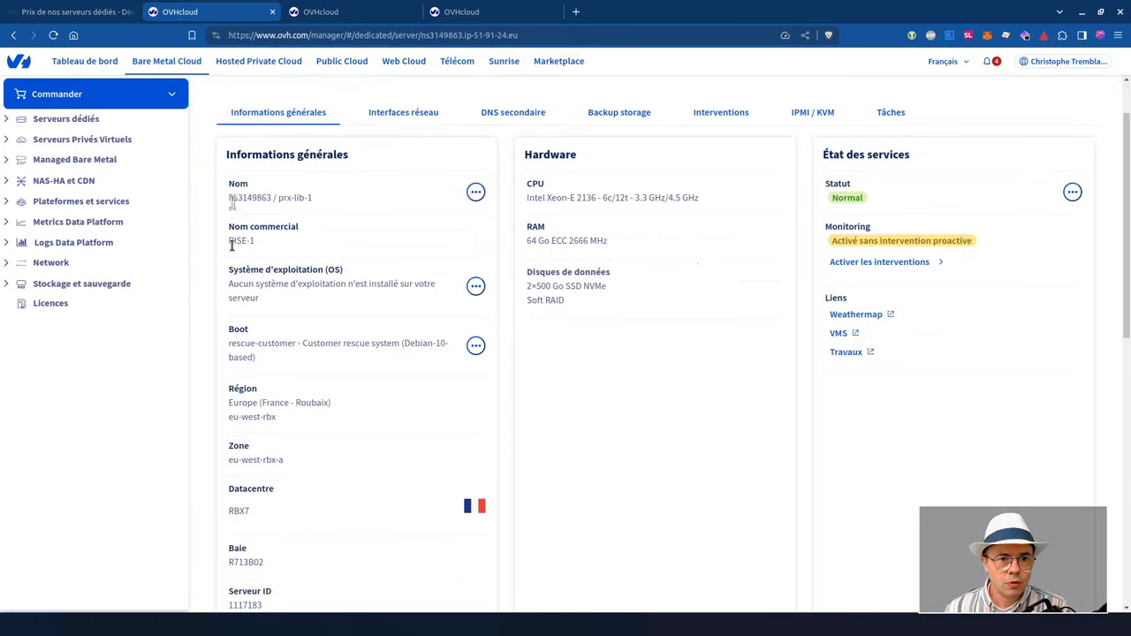
pyautogui.moveTo(256, 240); pyautogui.dragTo(233, 240)
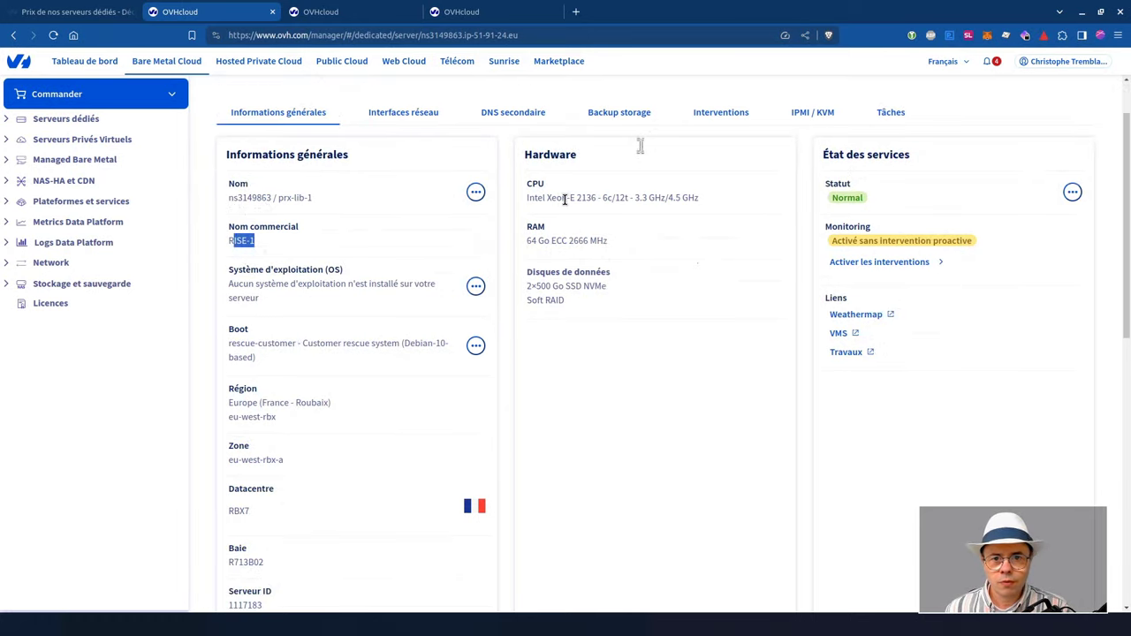
pyautogui.moveTo(557, 197); pyautogui.dragTo(571, 197)
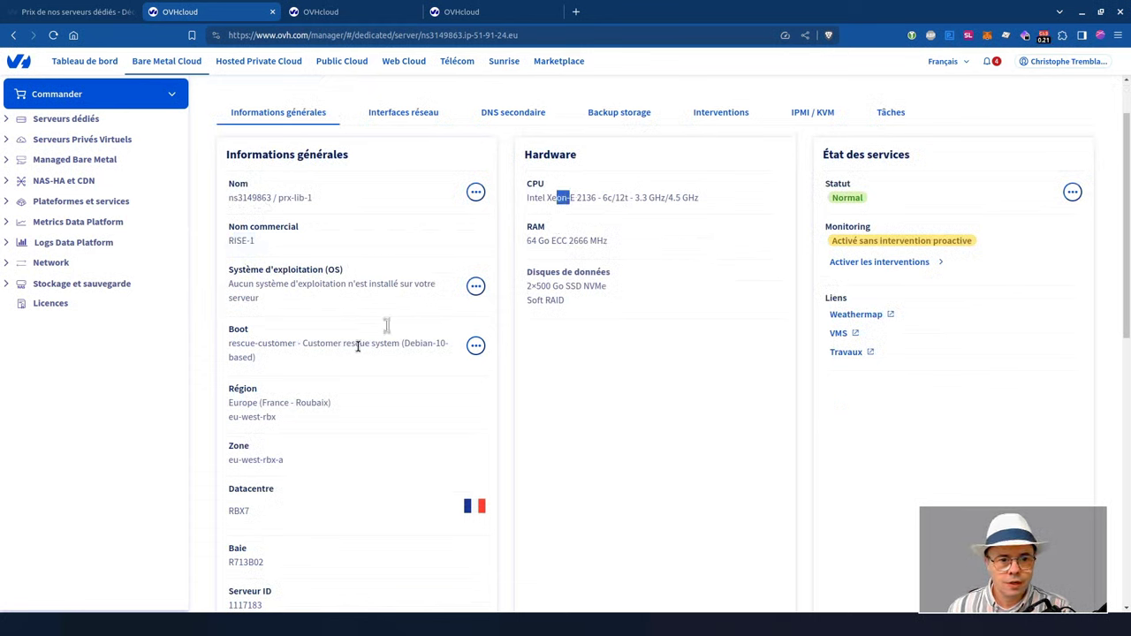
pyautogui.scroll(-2, 243, 357)
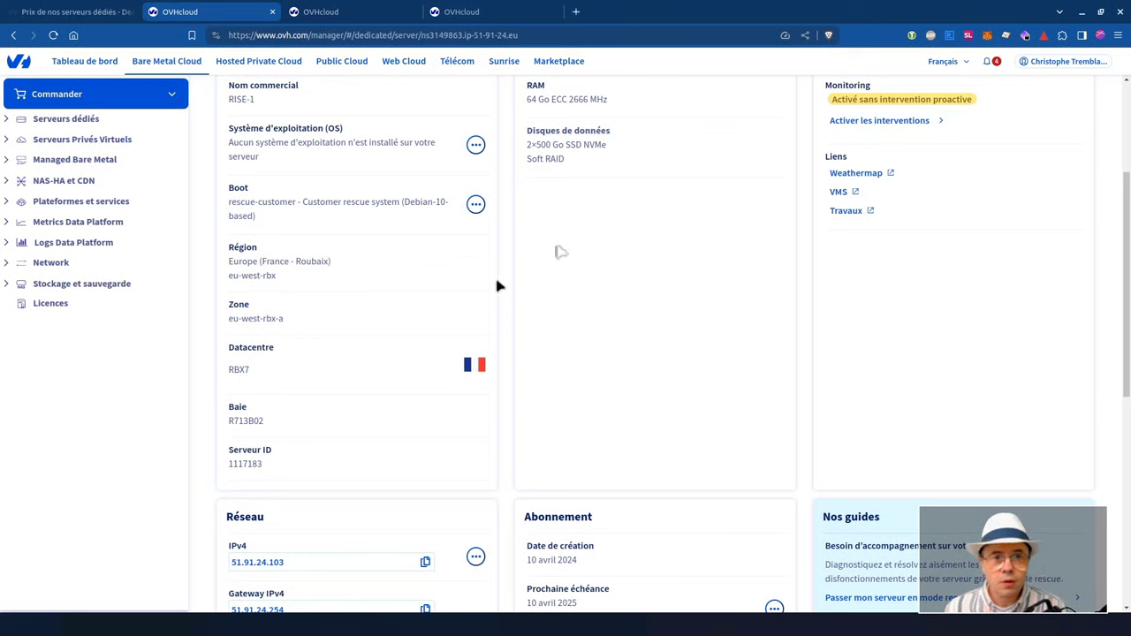
# - Open vms.status-ovhcloud.com/index_rbx7.html in a new browser tab and look over the RBX-7 rack status map
pyautogui.click(576, 15)
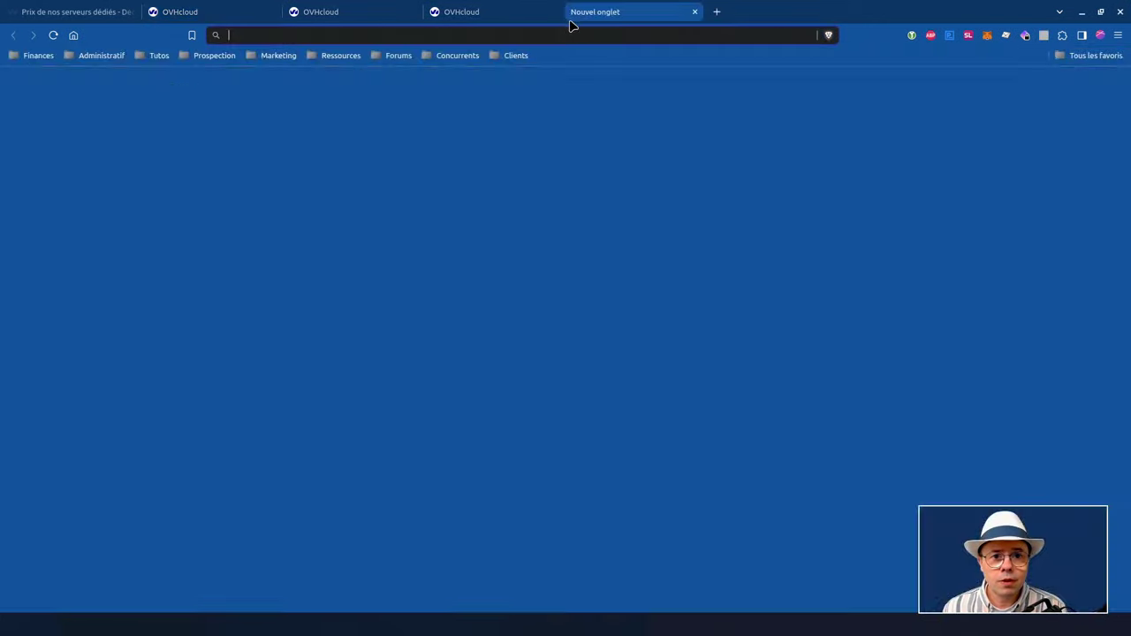
pyautogui.write('http://vms.status-ovhcloud.com/index_rbx7.html')
pyautogui.click(547, 58)
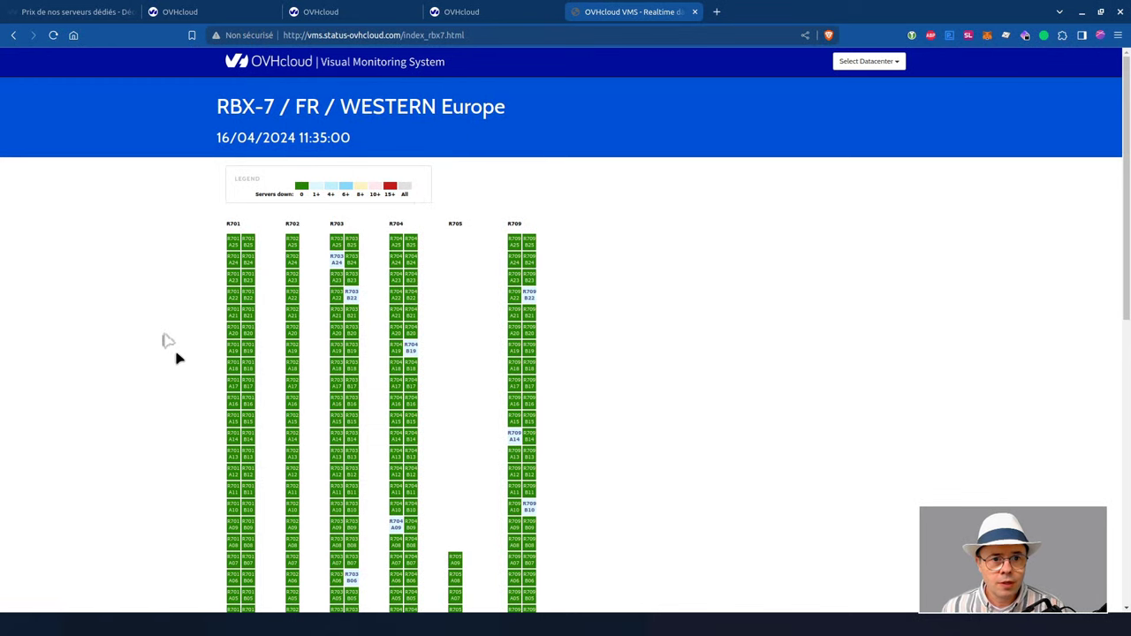
pyautogui.scroll(-3, 174, 358)
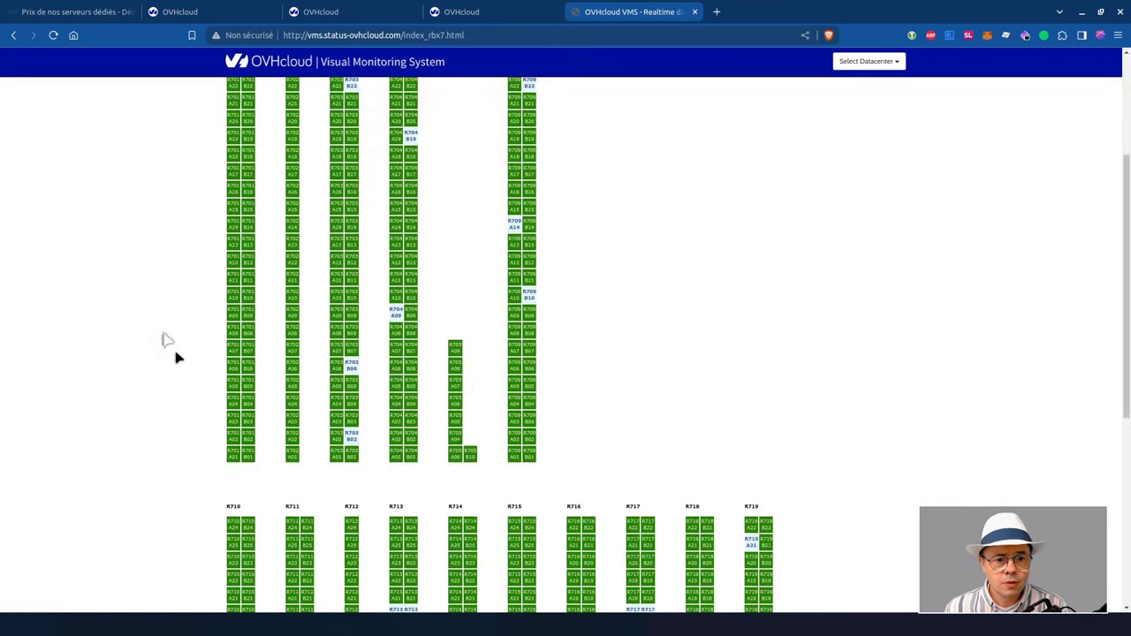
pyautogui.scroll(3, 174, 357)
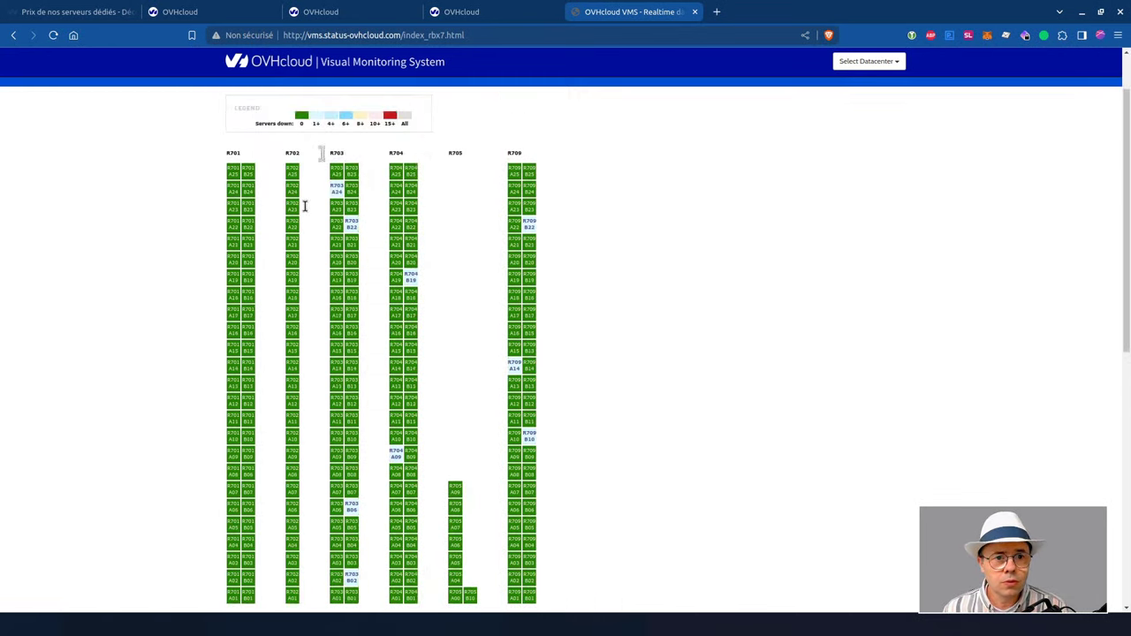
# - Look up the server's rack under Baie in its general information and locate that rack on the RBX-7 status map
pyautogui.click(244, 15)
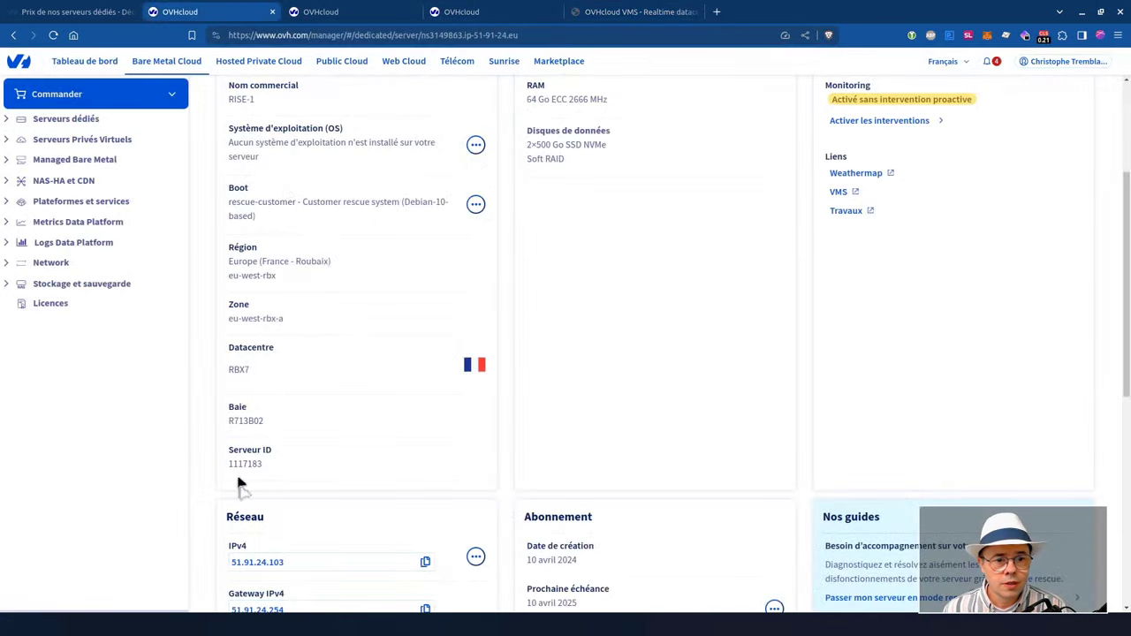
pyautogui.moveTo(228, 420); pyautogui.dragTo(265, 420)
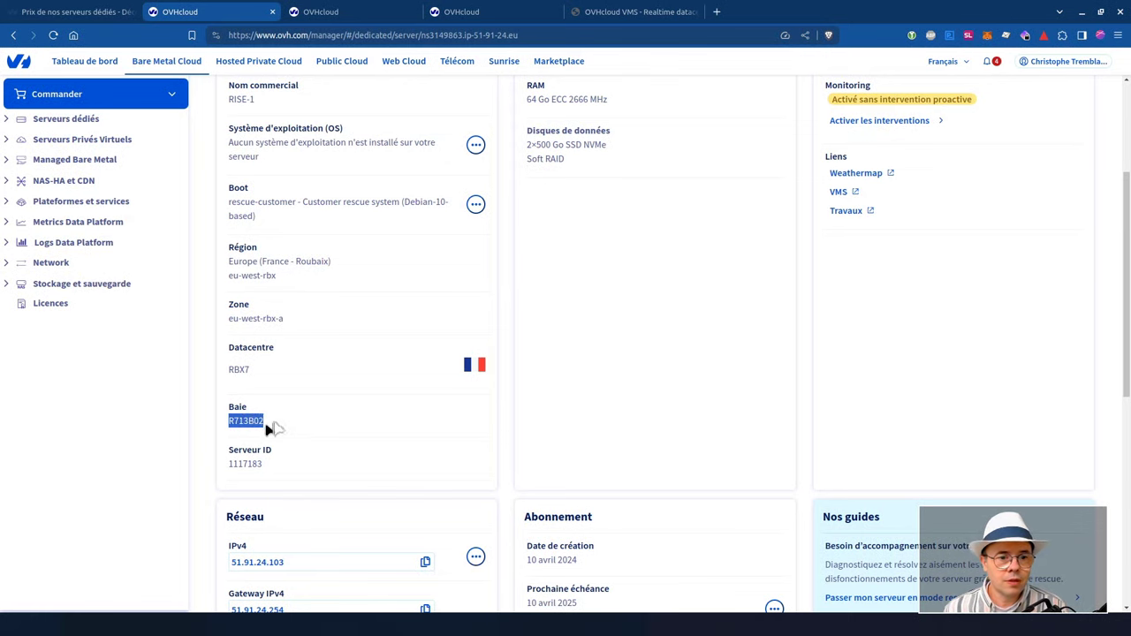
pyautogui.click(607, 12)
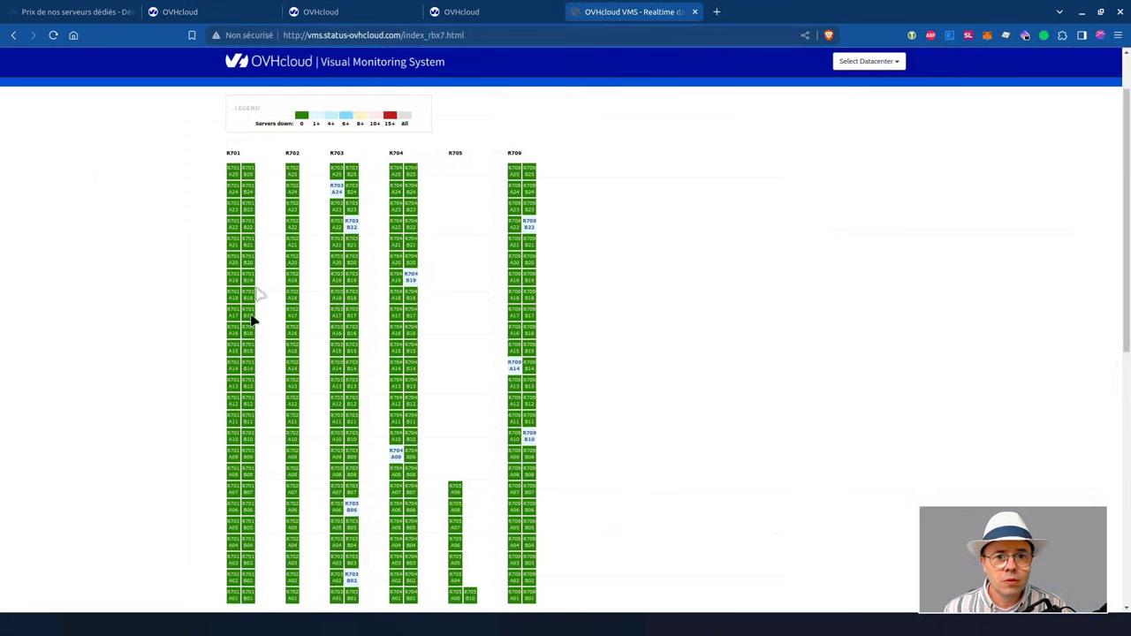
pyautogui.scroll(-4, 146, 429)
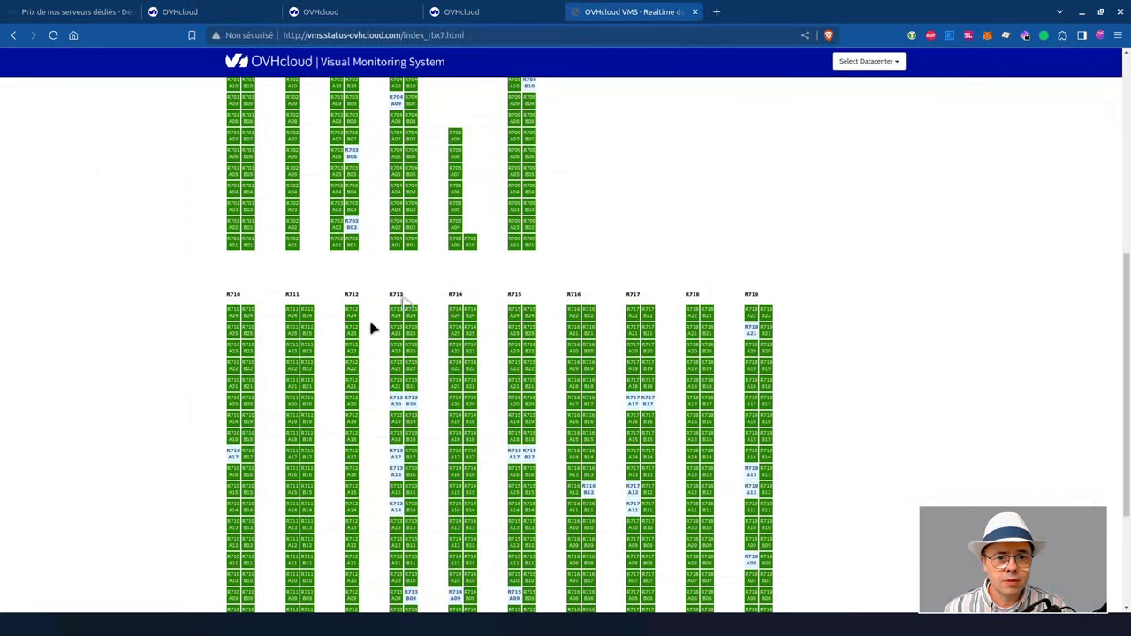
pyautogui.moveTo(392, 294); pyautogui.dragTo(409, 297)
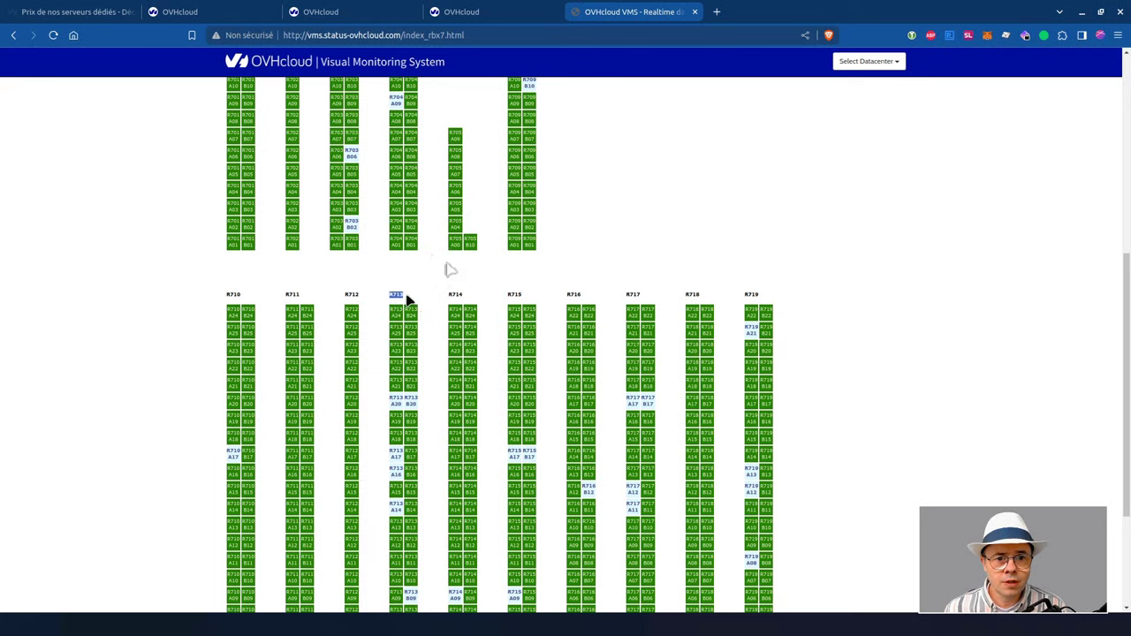
pyautogui.scroll(-2, 445, 351)
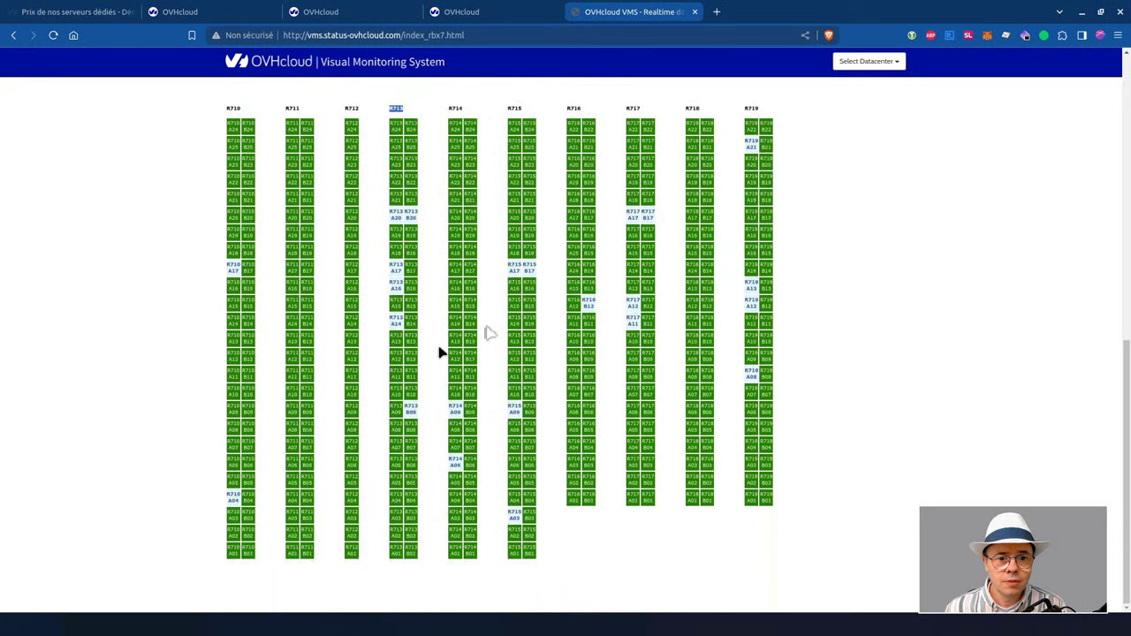
pyautogui.doubleClick(409, 530)
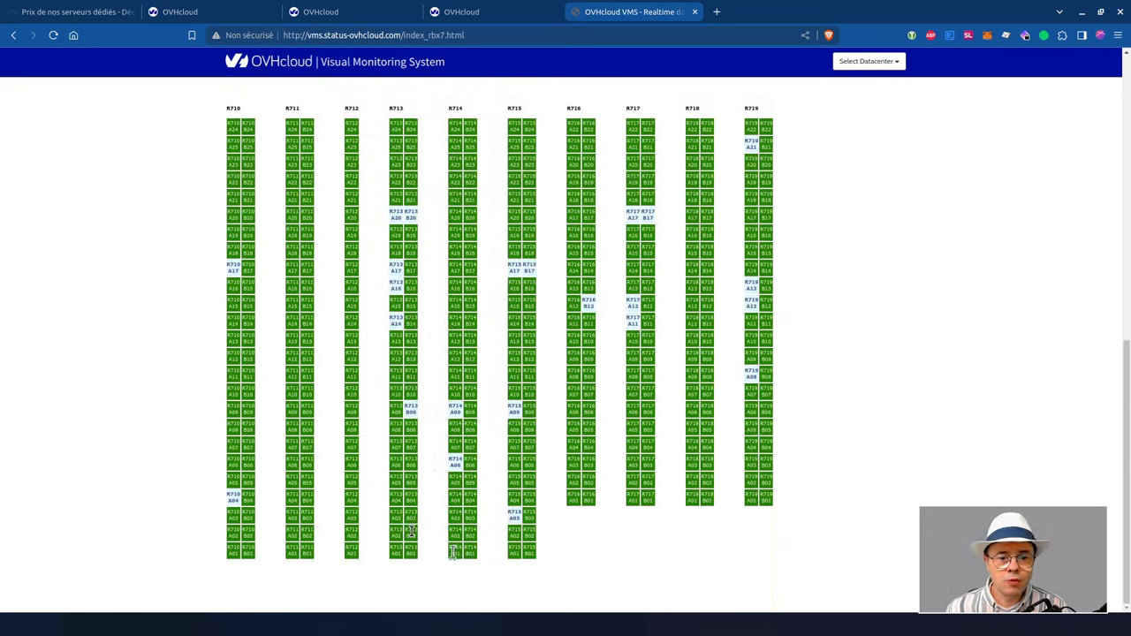
# - Highlight rack R713B02 on the RBX-7 status map and view the status details of rack R713A20
pyautogui.click(427, 538)
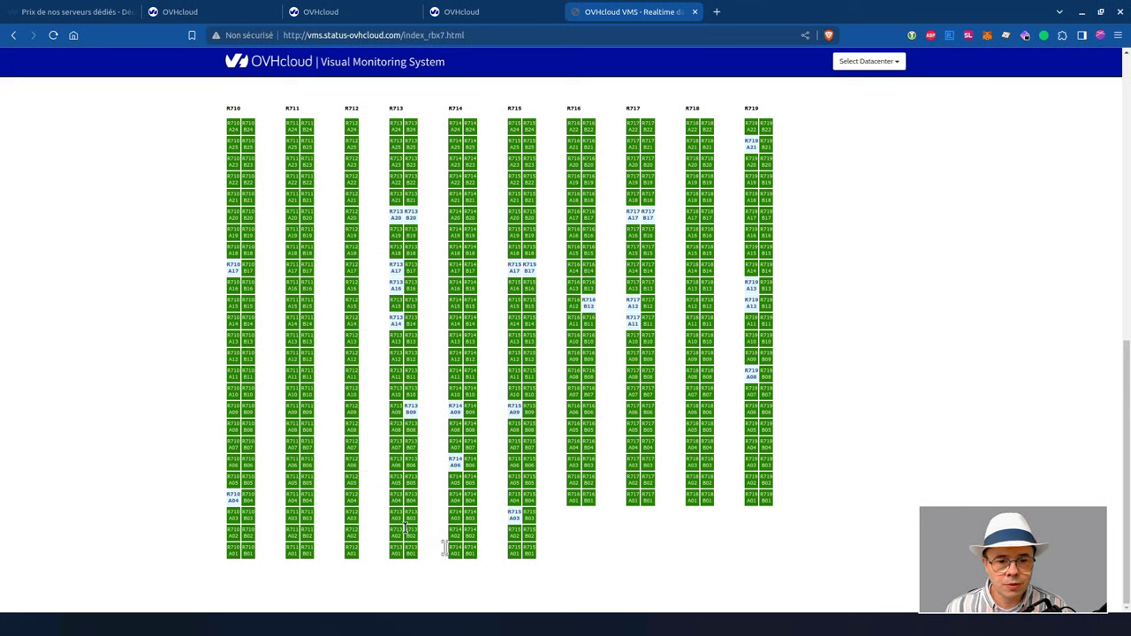
pyautogui.doubleClick(411, 531)
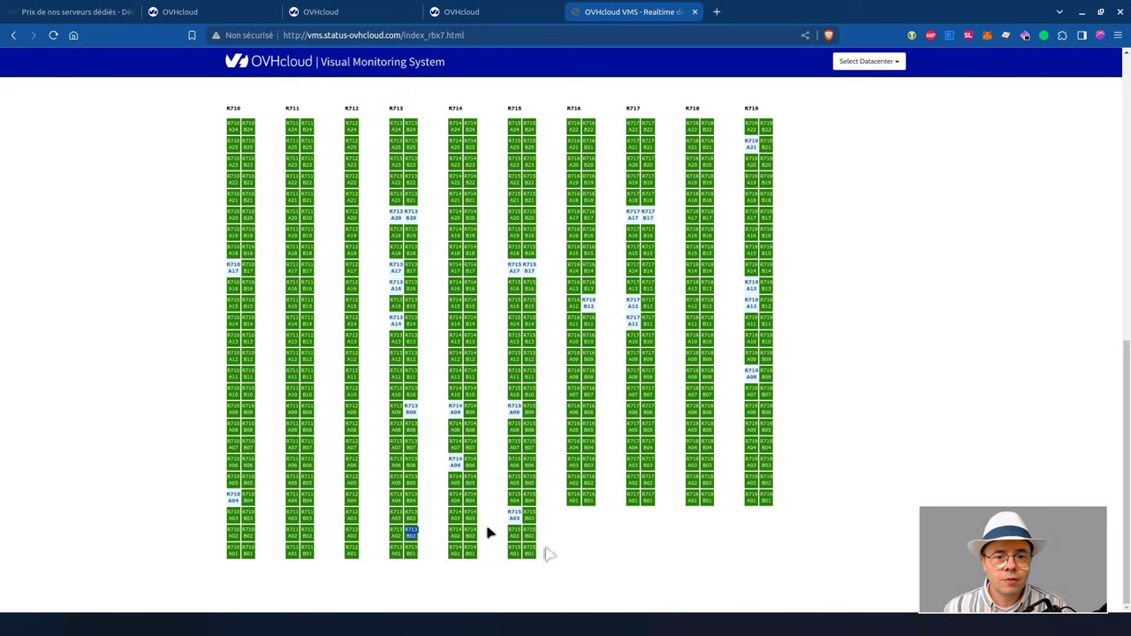
pyautogui.scroll(3, 439, 269)
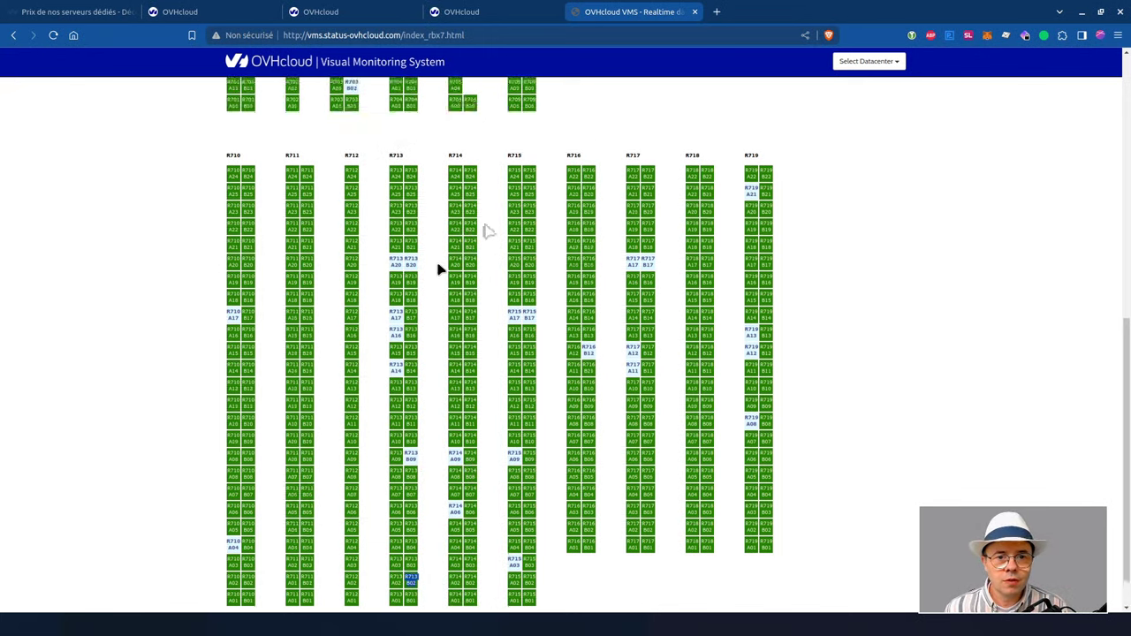
pyautogui.scroll(-3, 439, 270)
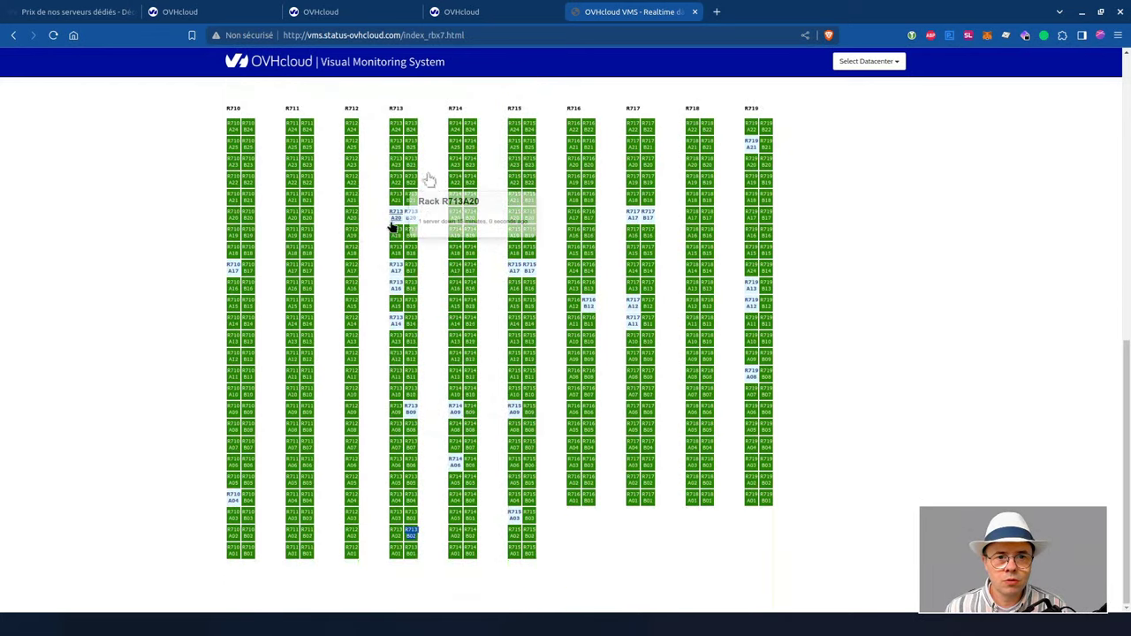
pyautogui.moveTo(393, 217)
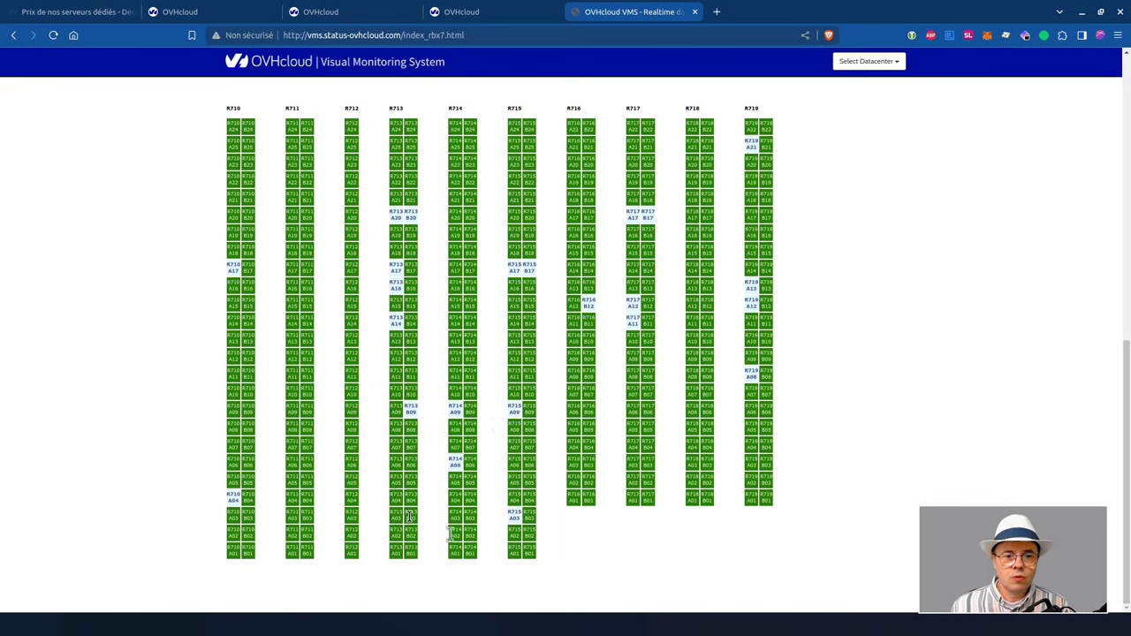
# - Return to the server's general information page and review its Réseau section, highlighting the outgoing private bandwidth
pyautogui.click(221, 12)
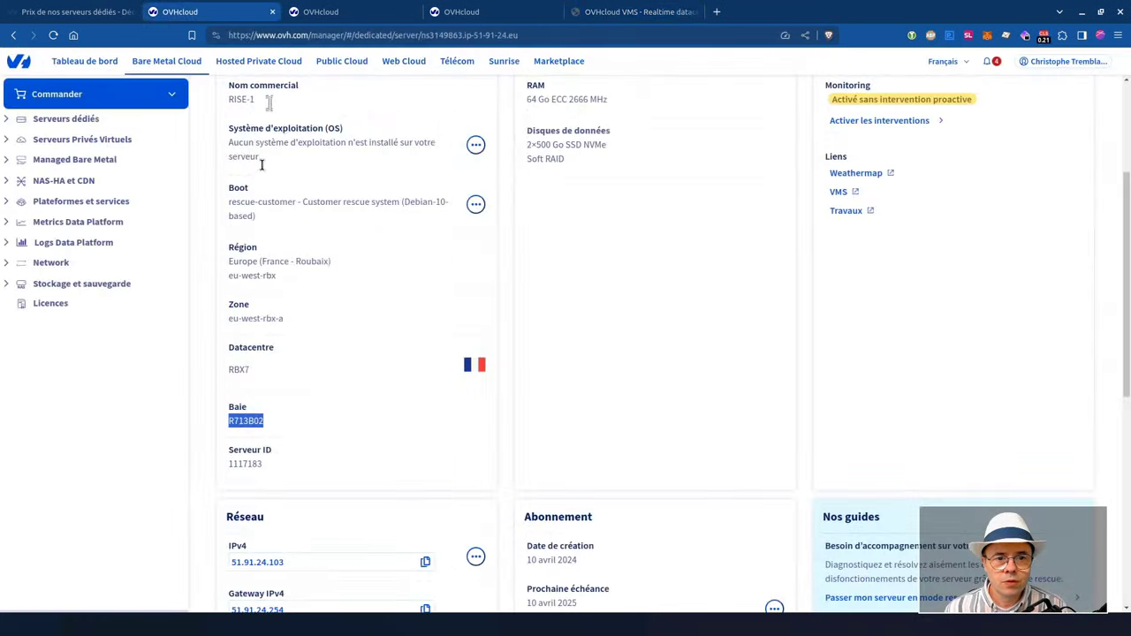
pyautogui.scroll(-2, 402, 464)
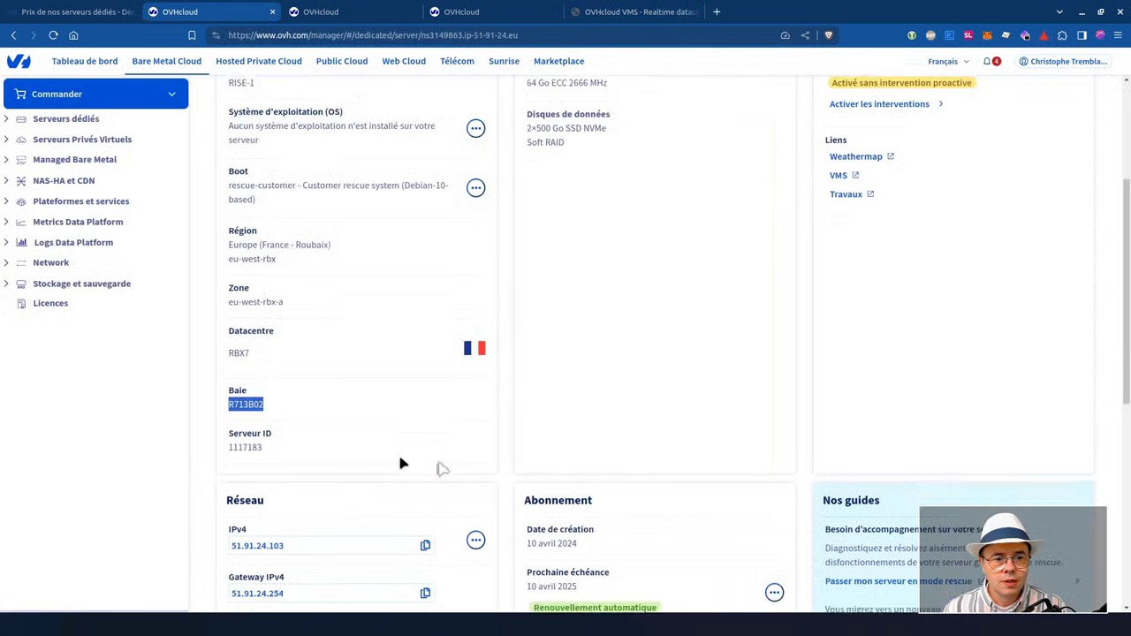
pyautogui.scroll(-2, 212, 470)
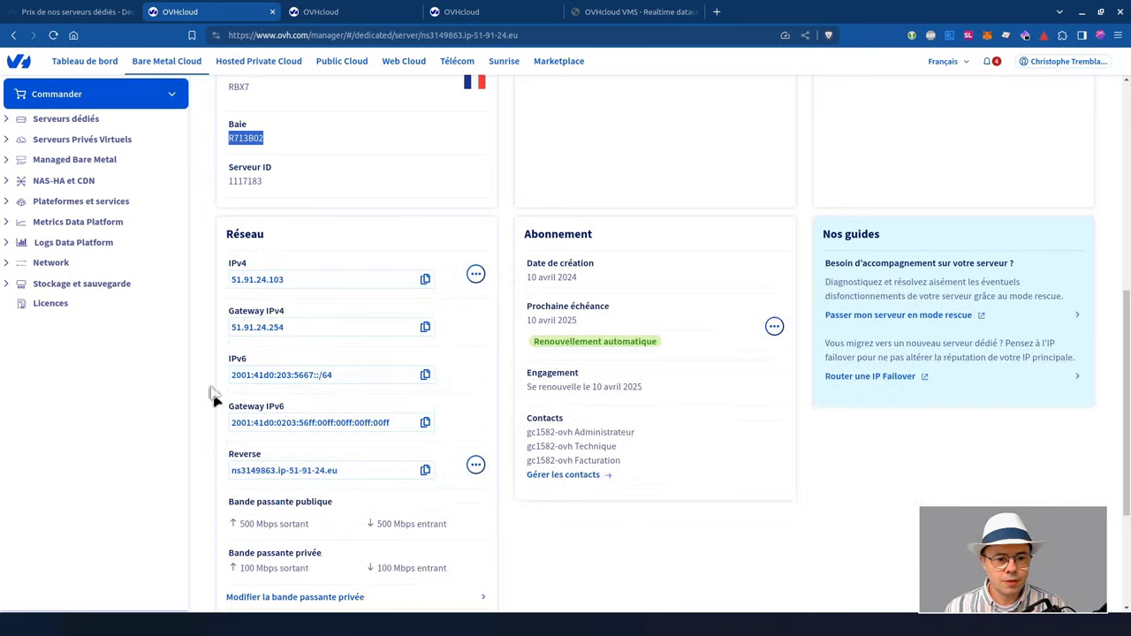
pyautogui.scroll(-2, 215, 397)
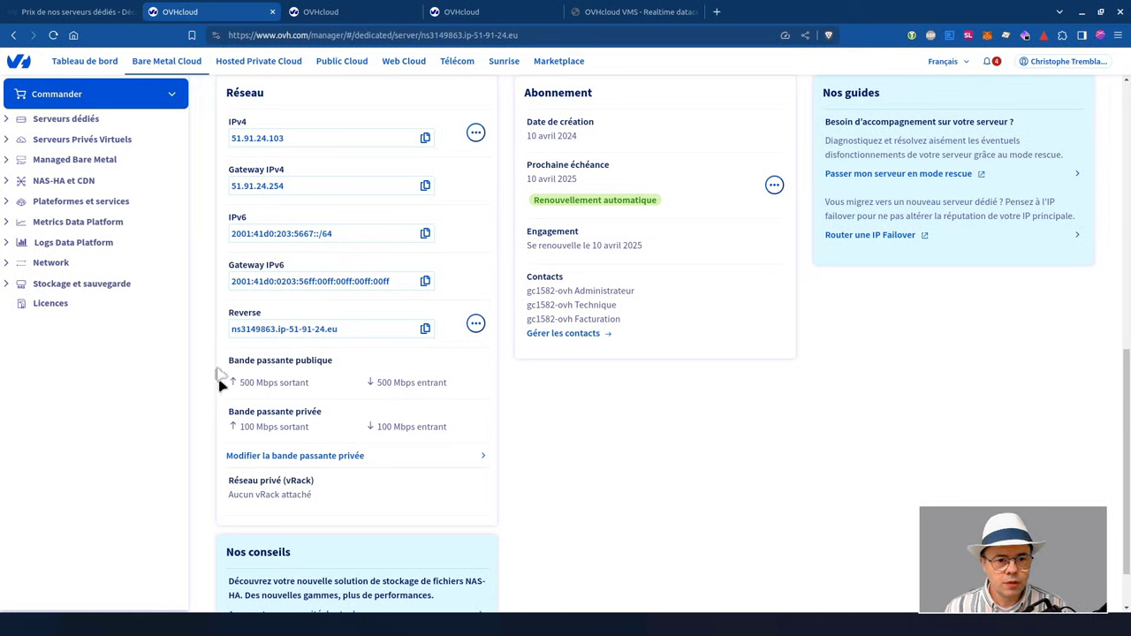
pyautogui.doubleClick(240, 425)
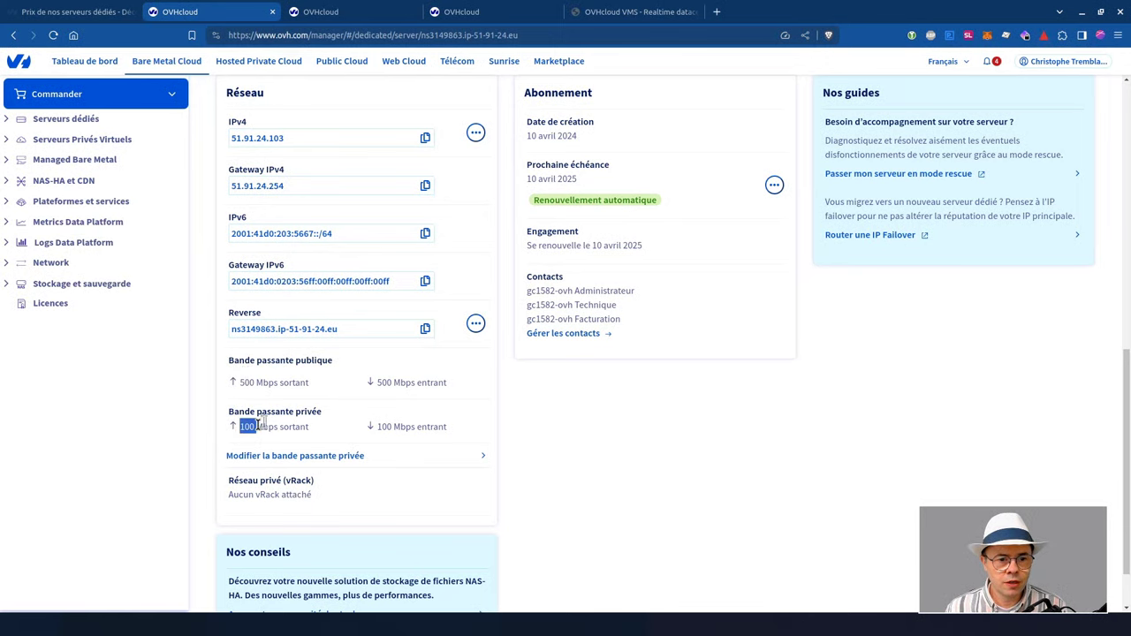
pyautogui.scroll(-1, 212, 435)
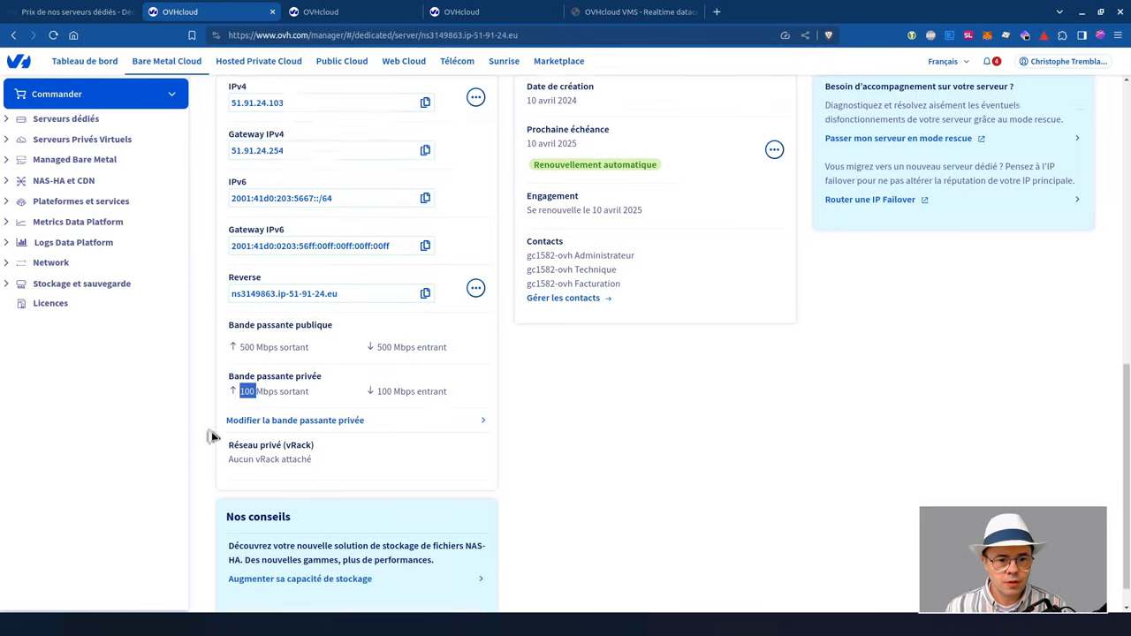
# - Go back over the server's location, boot, hardware and service status details on the general information page
pyautogui.scroll(3, 208, 434)
pyautogui.scroll(2, 210, 434)
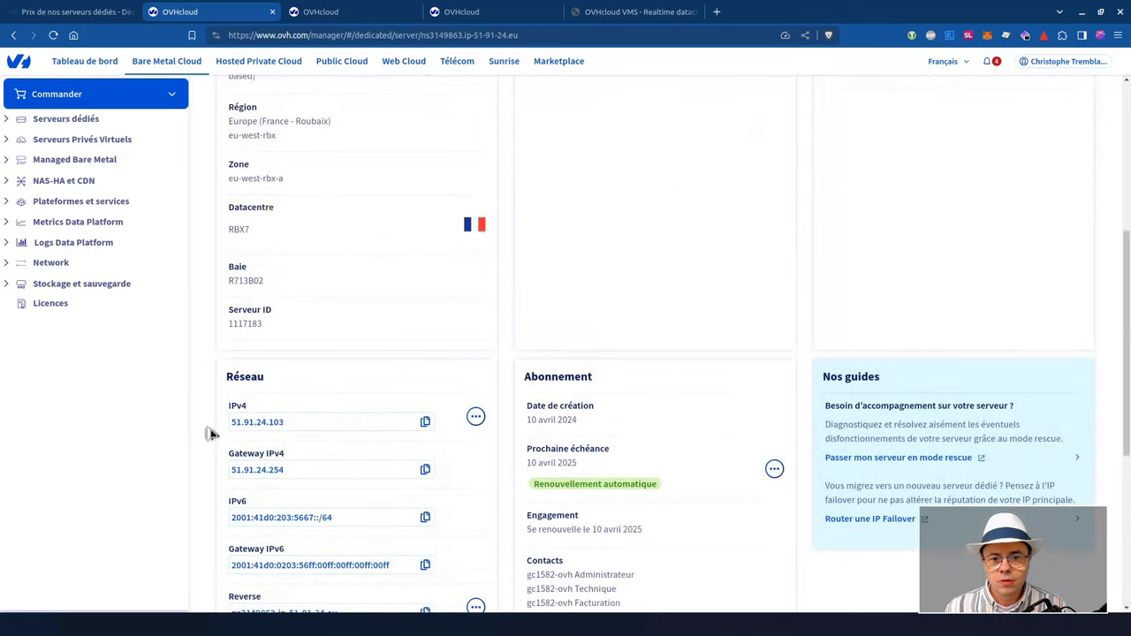
pyautogui.scroll(3, 212, 434)
pyautogui.scroll(-1, 214, 434)
pyautogui.scroll(5, 221, 434)
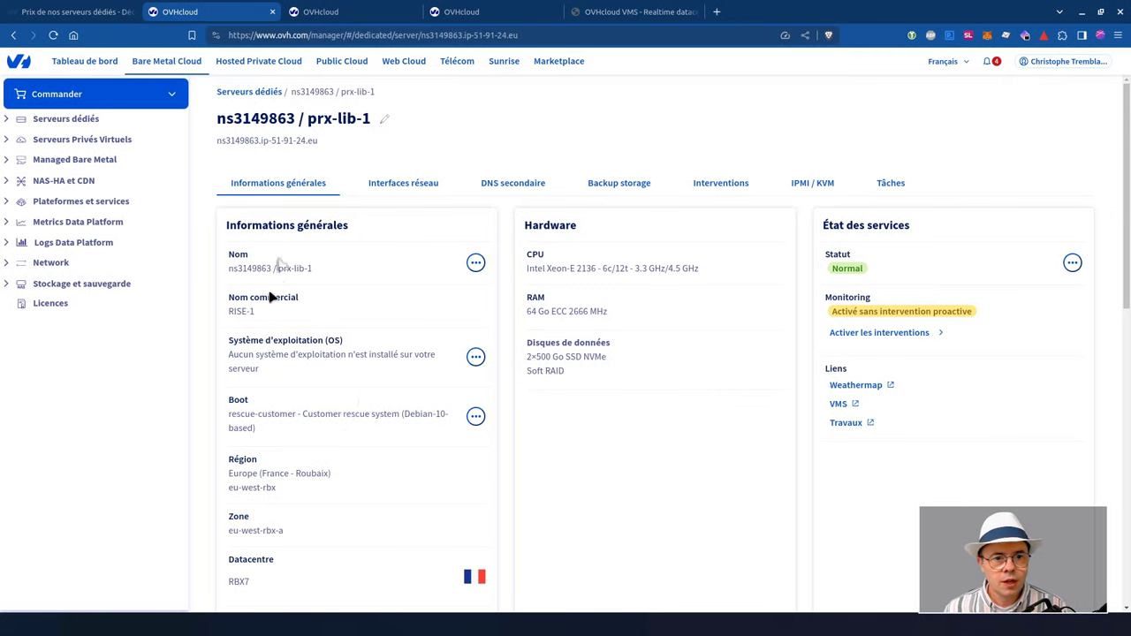
pyautogui.scroll(-4, 247, 345)
pyautogui.scroll(3, 250, 344)
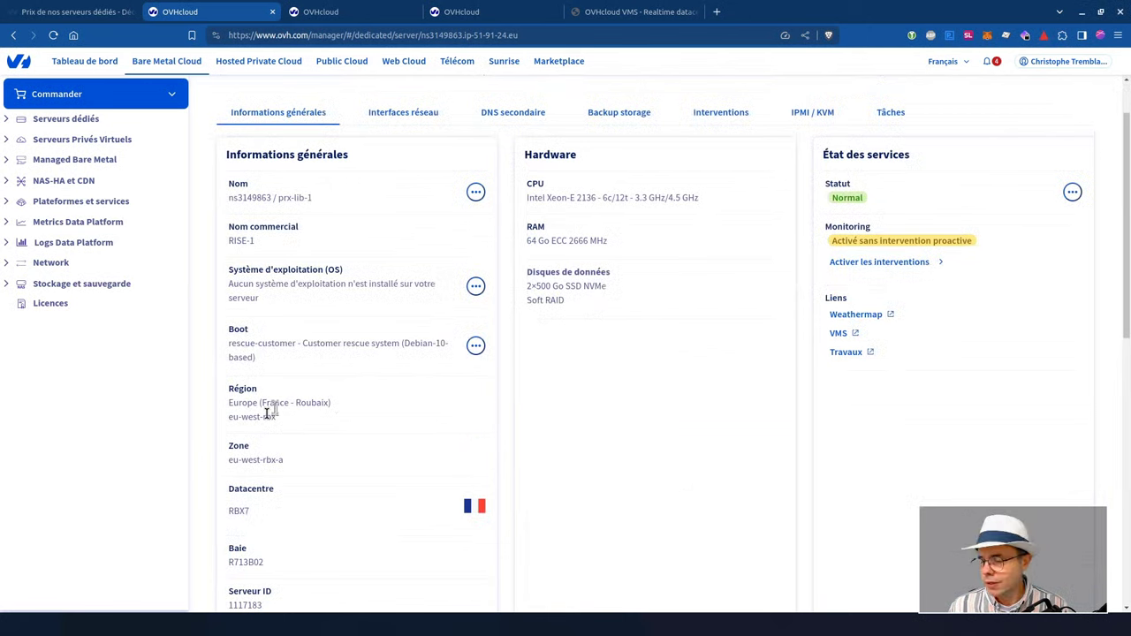
pyautogui.scroll(1, 268, 413)
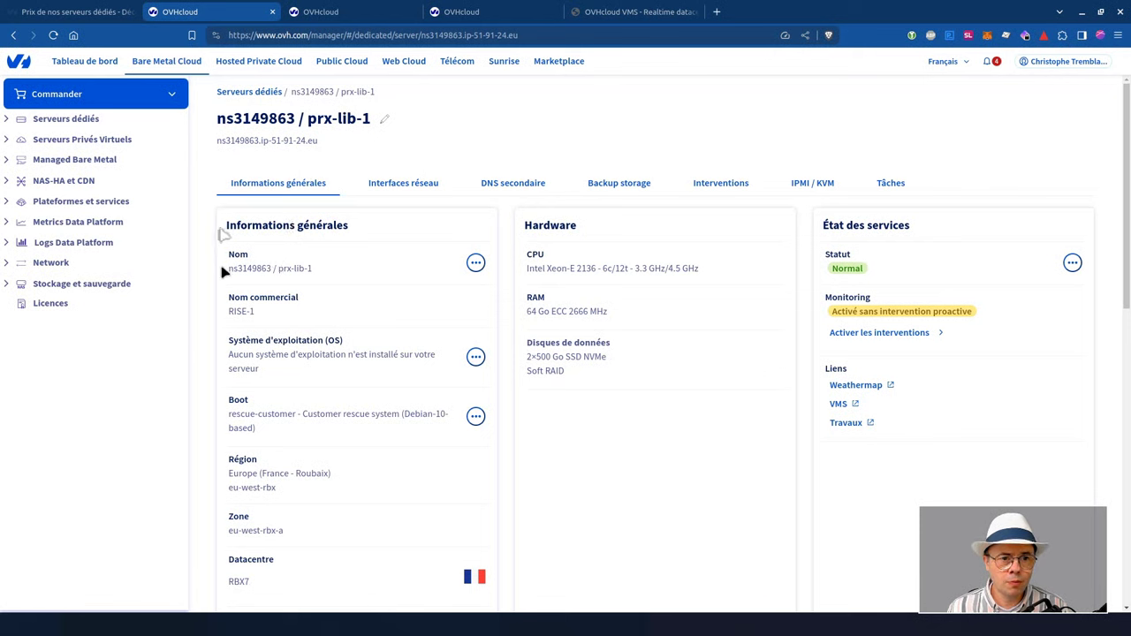
# - Examine the server's name under Nom by highlighting the whole entry, the prx-lib-1 part and its prx prefix
pyautogui.moveTo(228, 268)
pyautogui.mouseDown()
pyautogui.moveTo(279, 250)
pyautogui.moveTo(273, 265)
pyautogui.moveTo(221, 261)
pyautogui.moveTo(221, 280)
pyautogui.mouseUp()
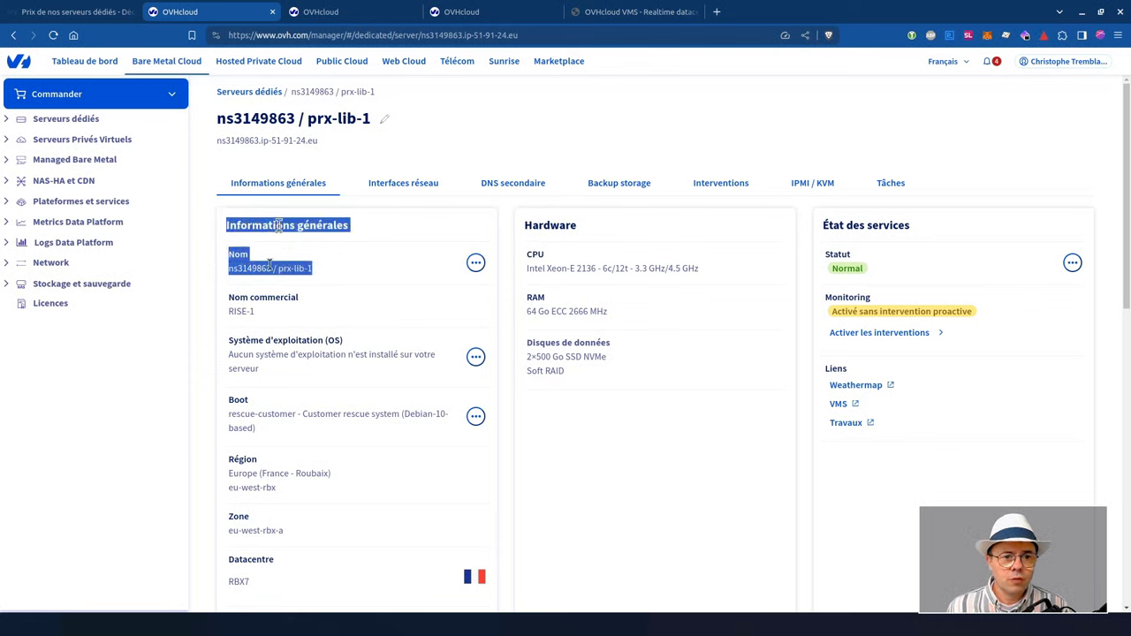
pyautogui.click(395, 287)
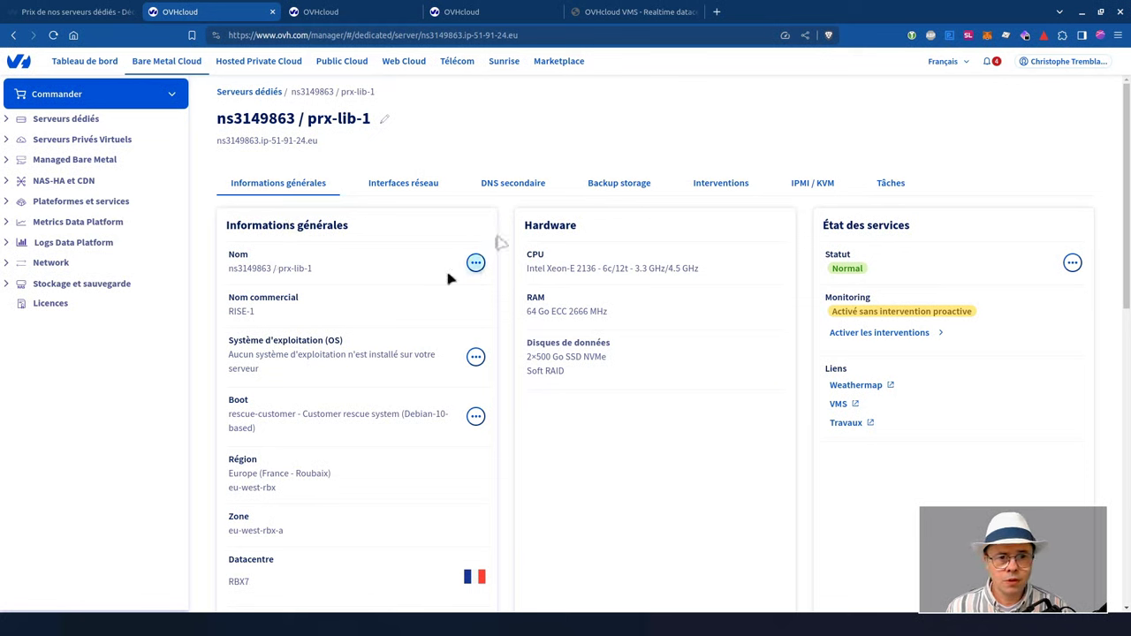
pyautogui.moveTo(279, 269); pyautogui.dragTo(318, 274)
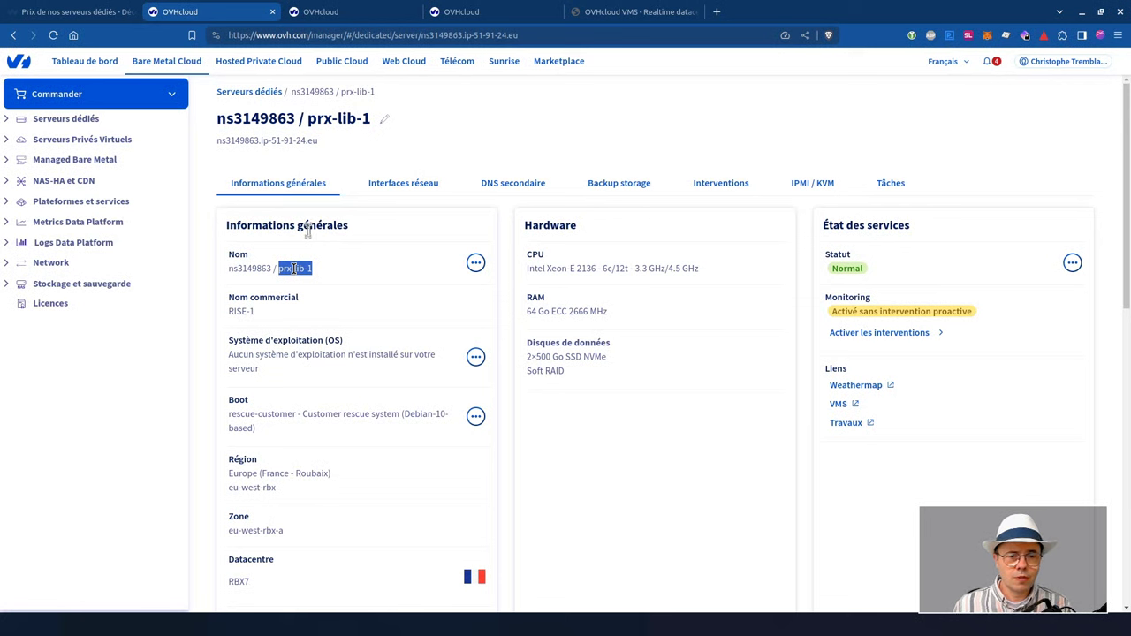
pyautogui.click(294, 268)
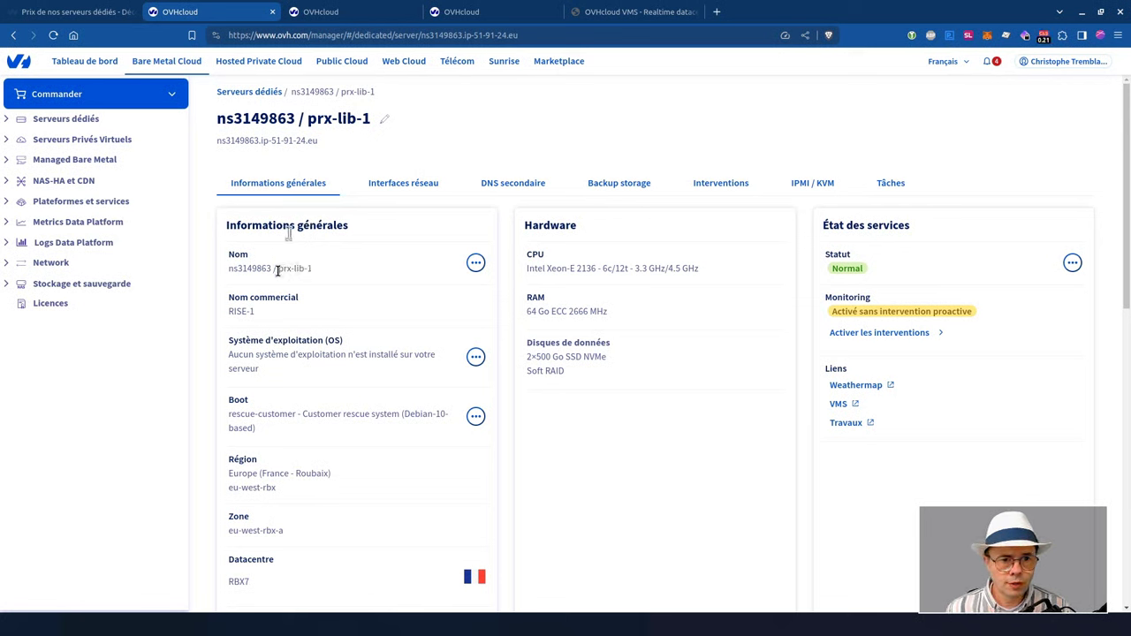
pyautogui.moveTo(280, 268); pyautogui.dragTo(294, 269)
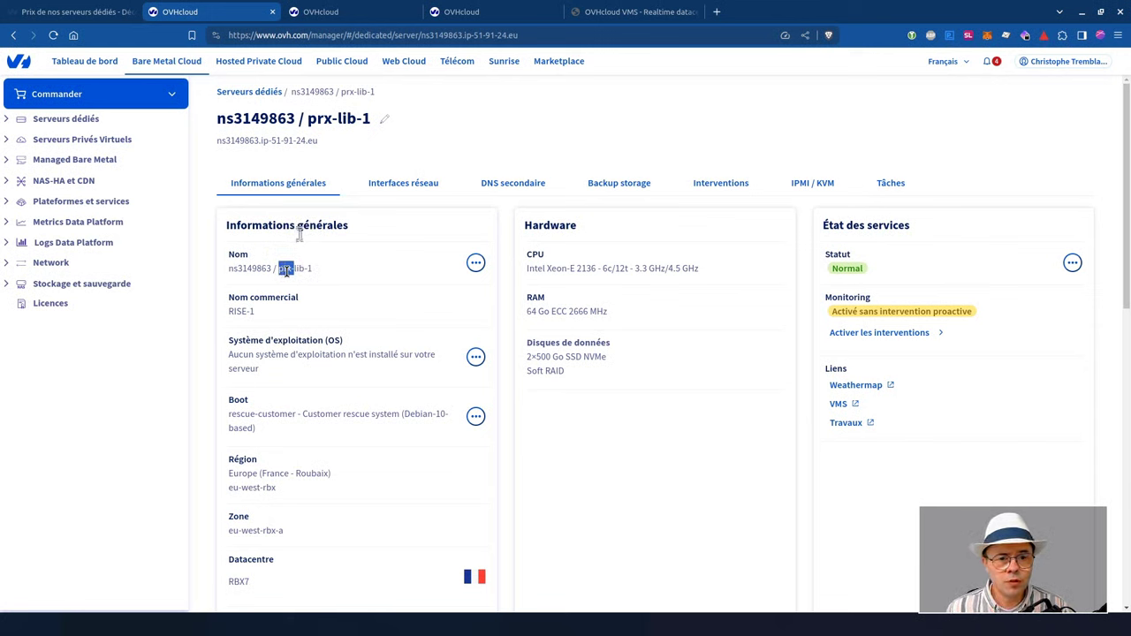
pyautogui.click(297, 268)
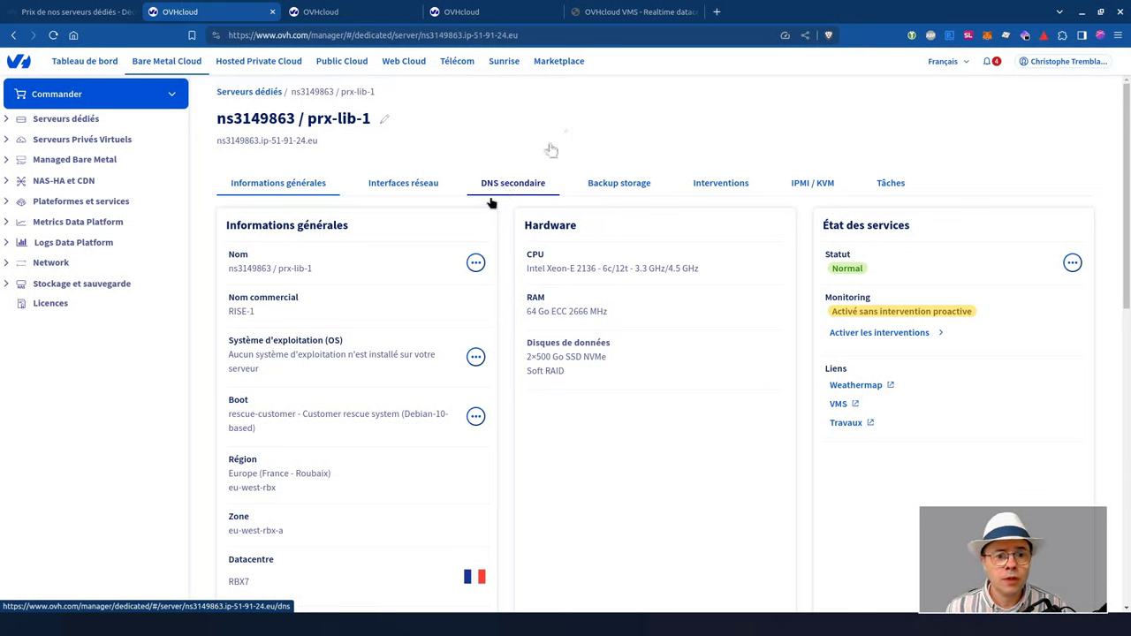
# - Switch to the server's Interfaces réseau page and look over its bandwidth, interface table and traffic graph
pyautogui.click(327, 14)
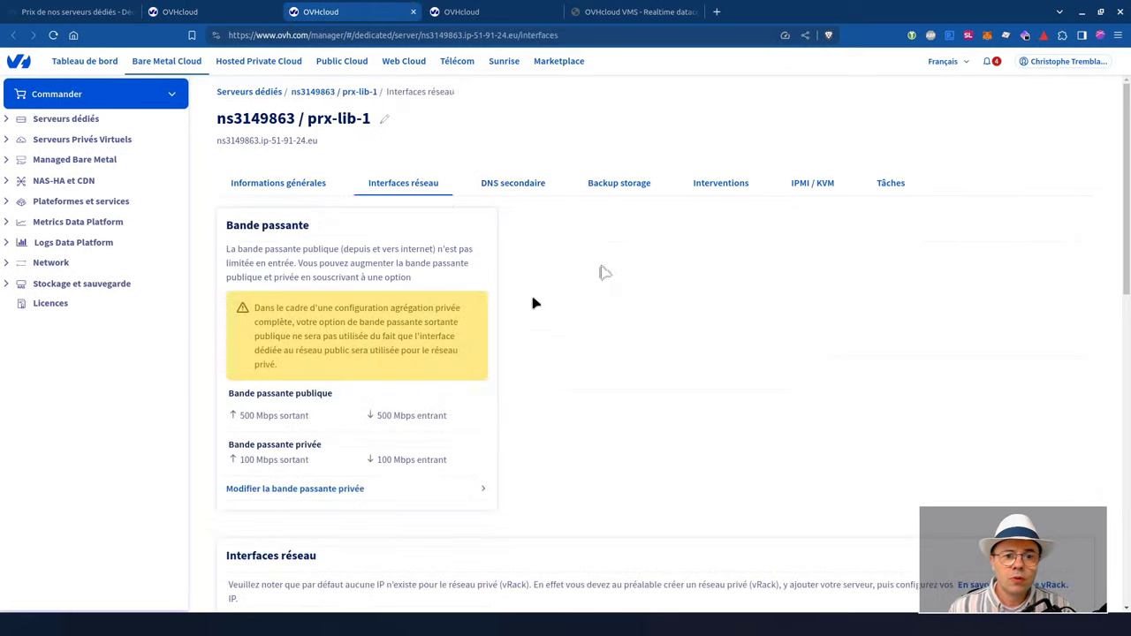
pyautogui.scroll(-5, 534, 303)
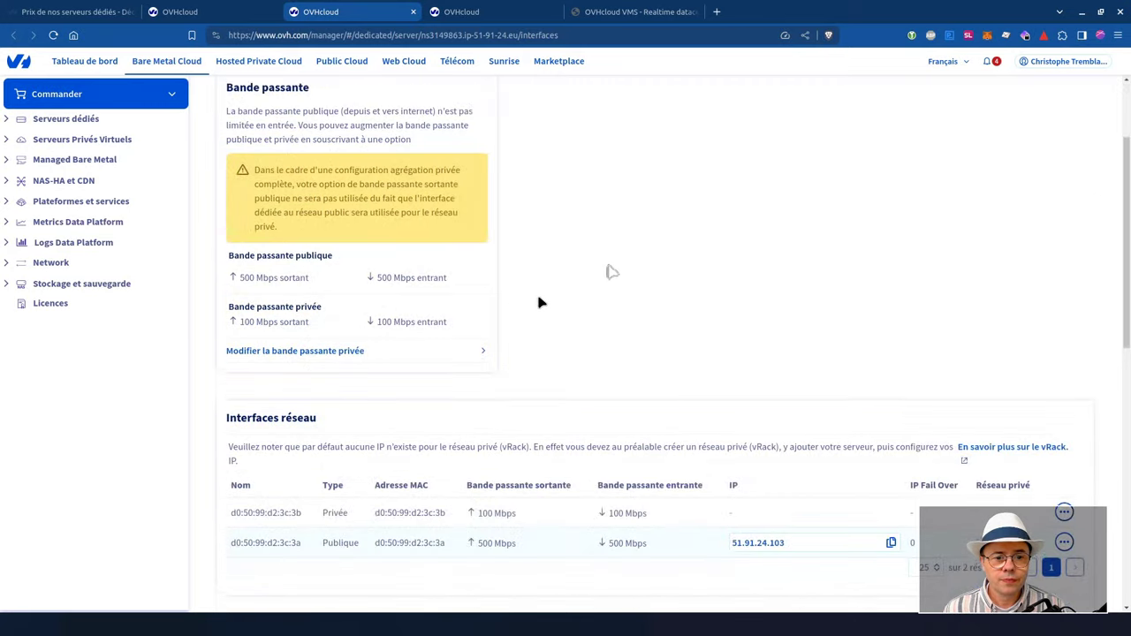
pyautogui.scroll(-3, 560, 295)
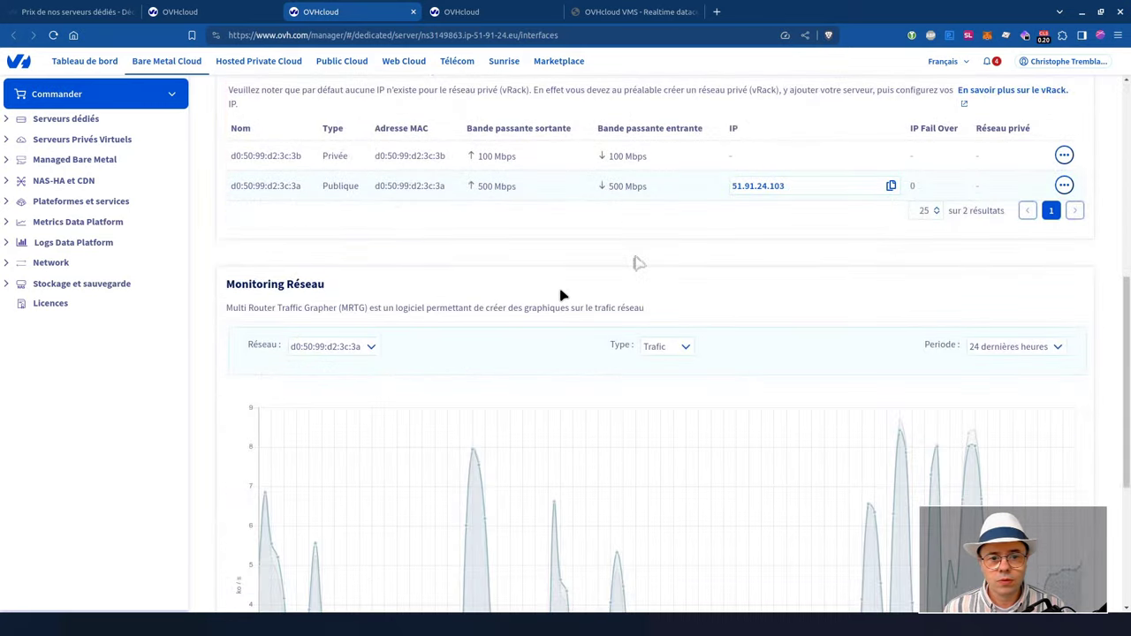
pyautogui.scroll(-2, 199, 446)
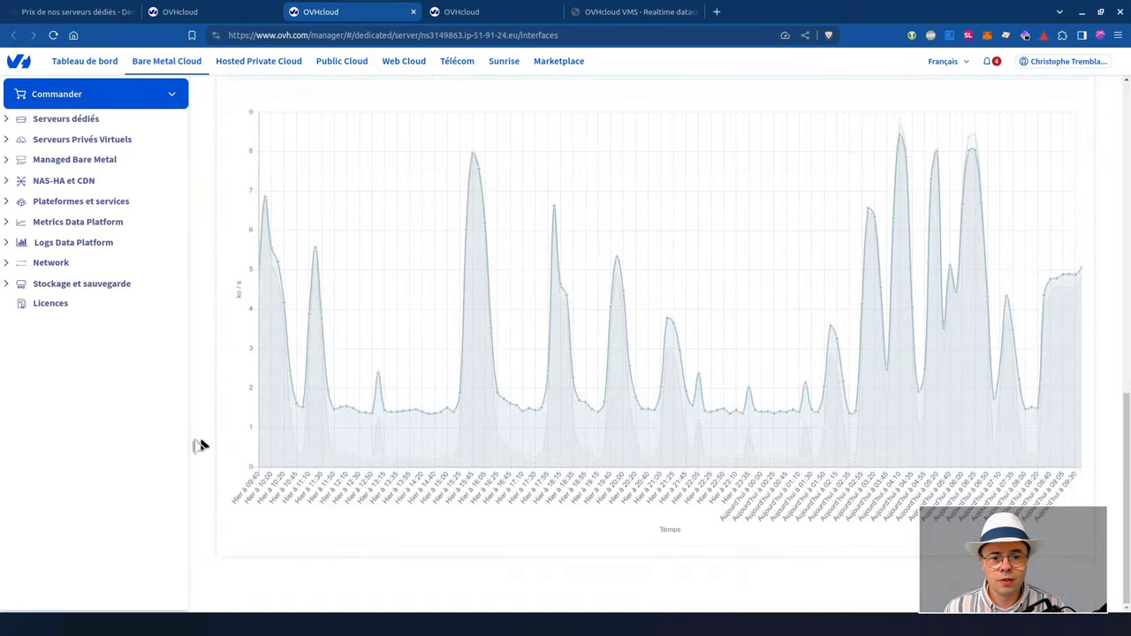
pyautogui.scroll(9, 203, 444)
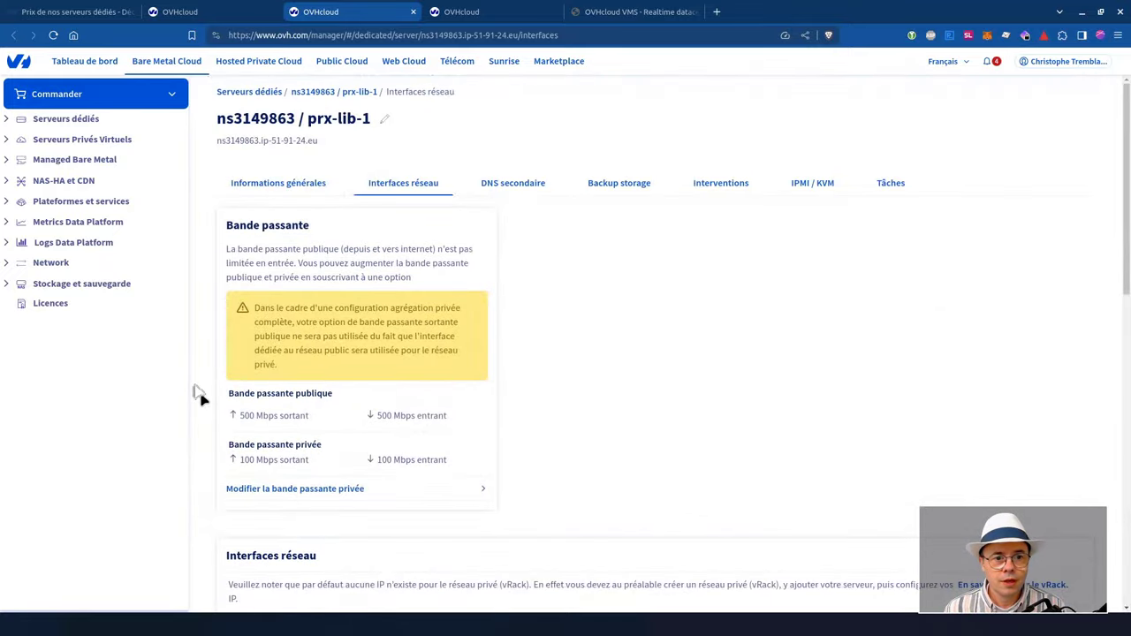
# - Examine the private and public entries in the network interface table, highlighting the end of the public interface's name
pyautogui.scroll(-3, 199, 399)
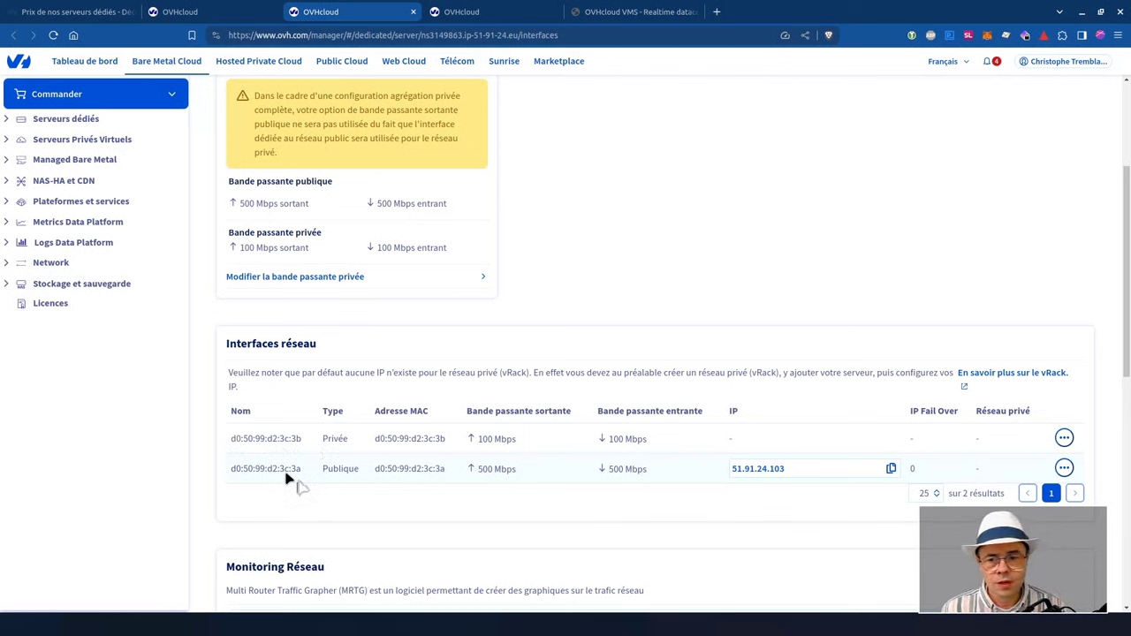
pyautogui.scroll(3, 221, 367)
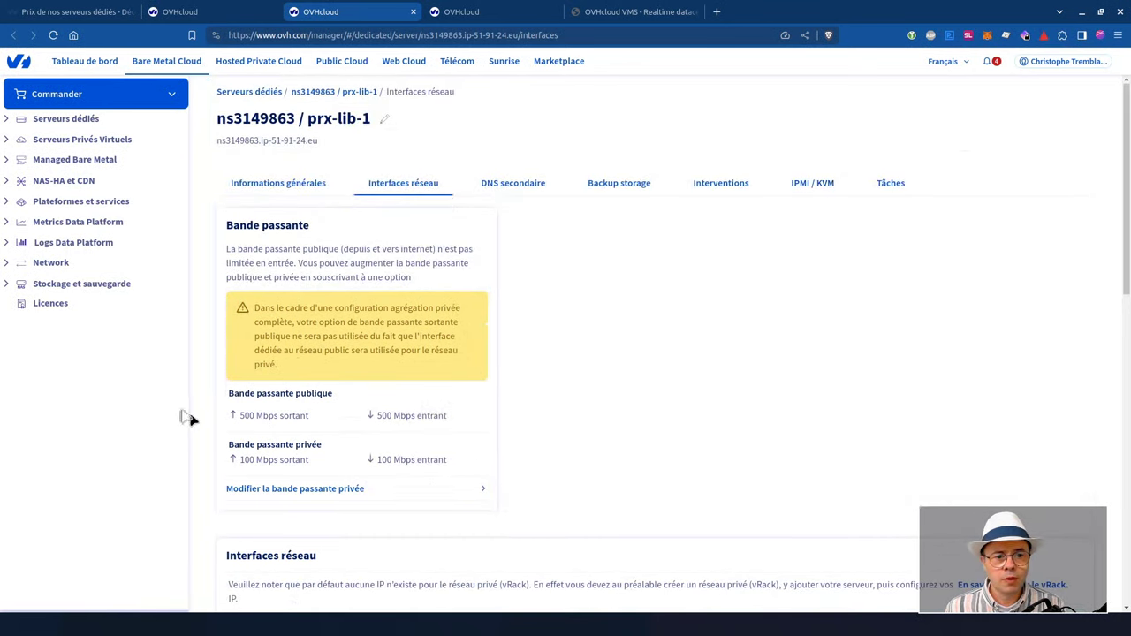
pyautogui.scroll(-3, 196, 411)
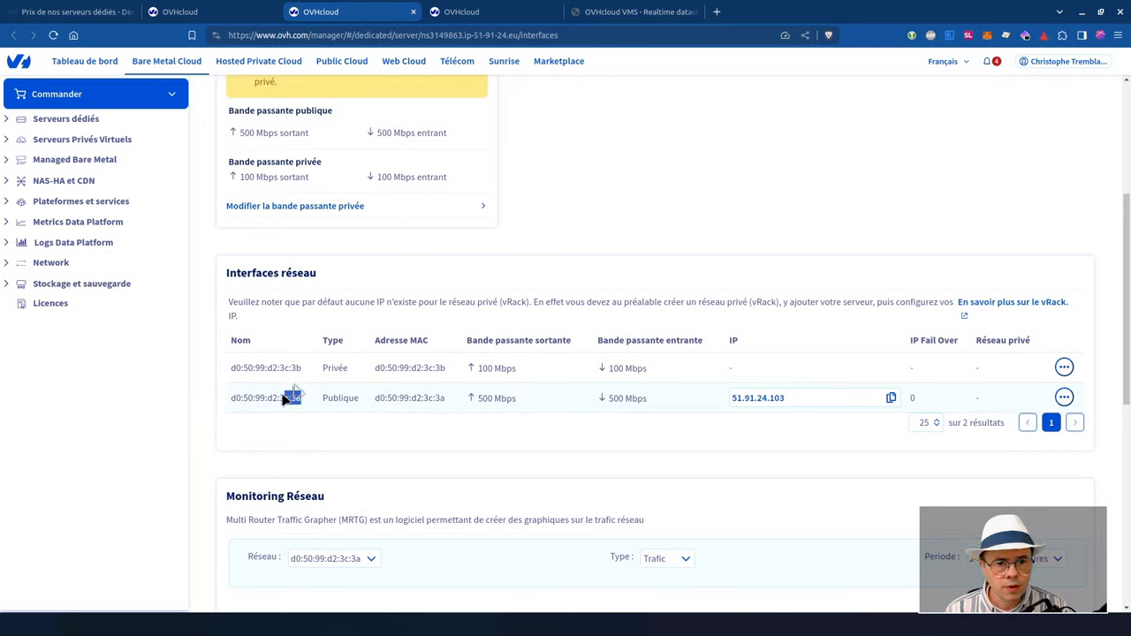
pyautogui.moveTo(302, 398); pyautogui.dragTo(279, 401)
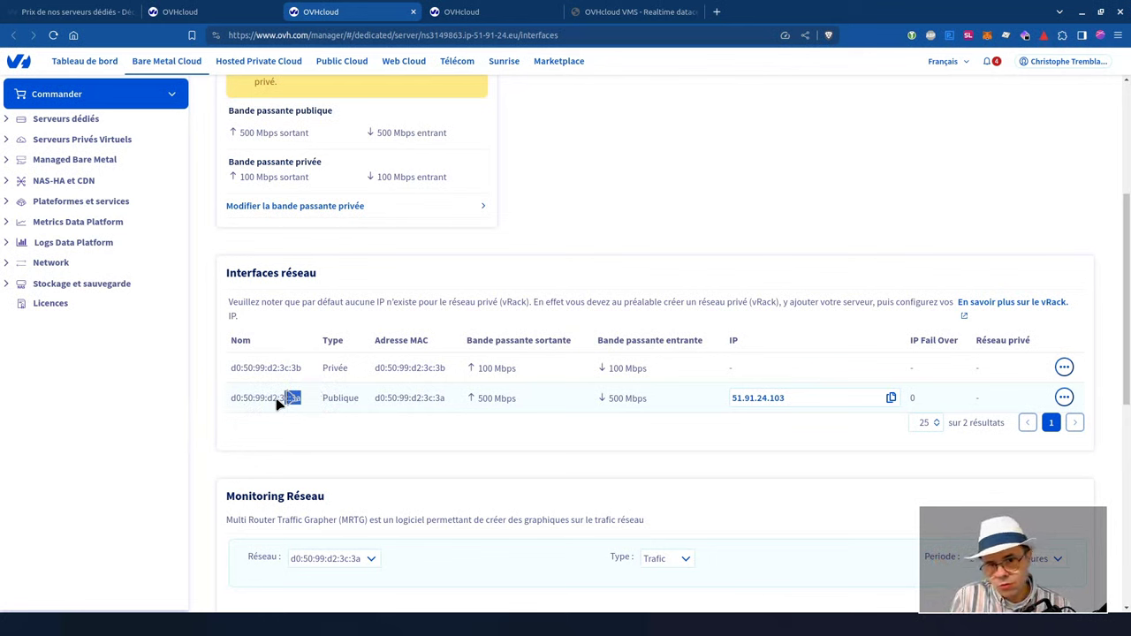
pyautogui.click(198, 385)
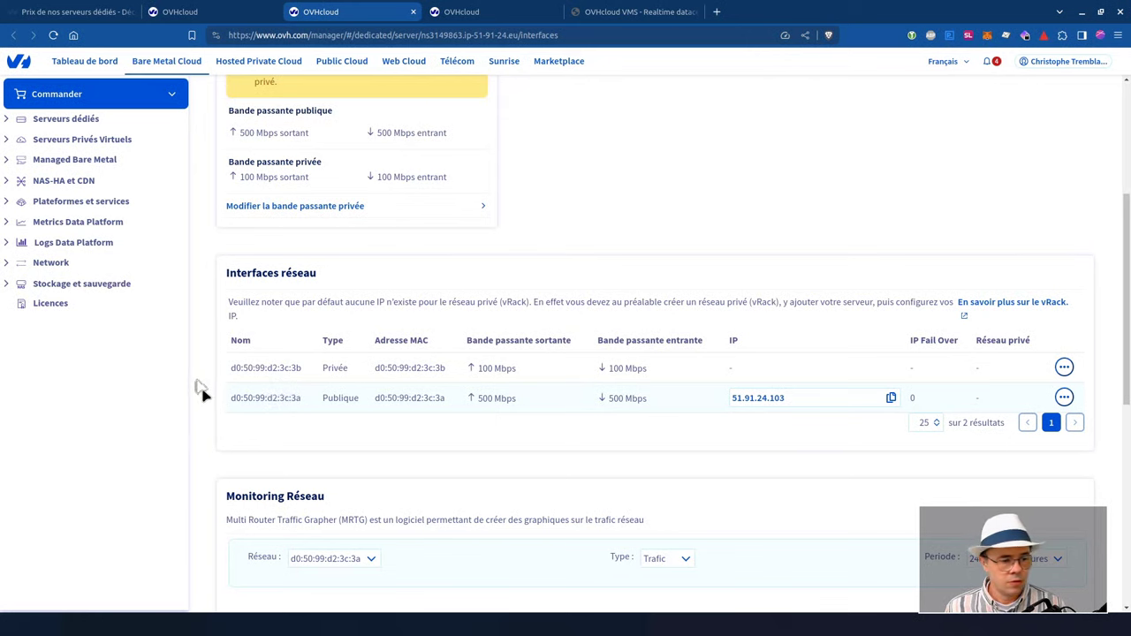
pyautogui.scroll(4, 201, 389)
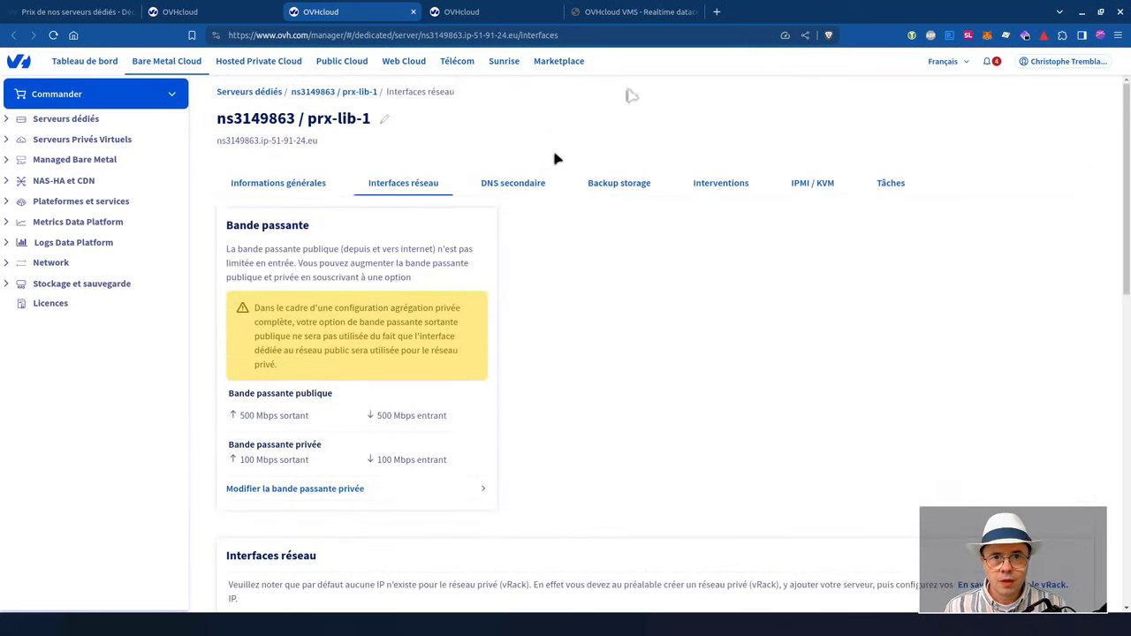
# - Look at the IPMI / KVM page, then review the status actions and monitoring options on the general information page, cancelling the monitoring settings
pyautogui.click(489, 18)
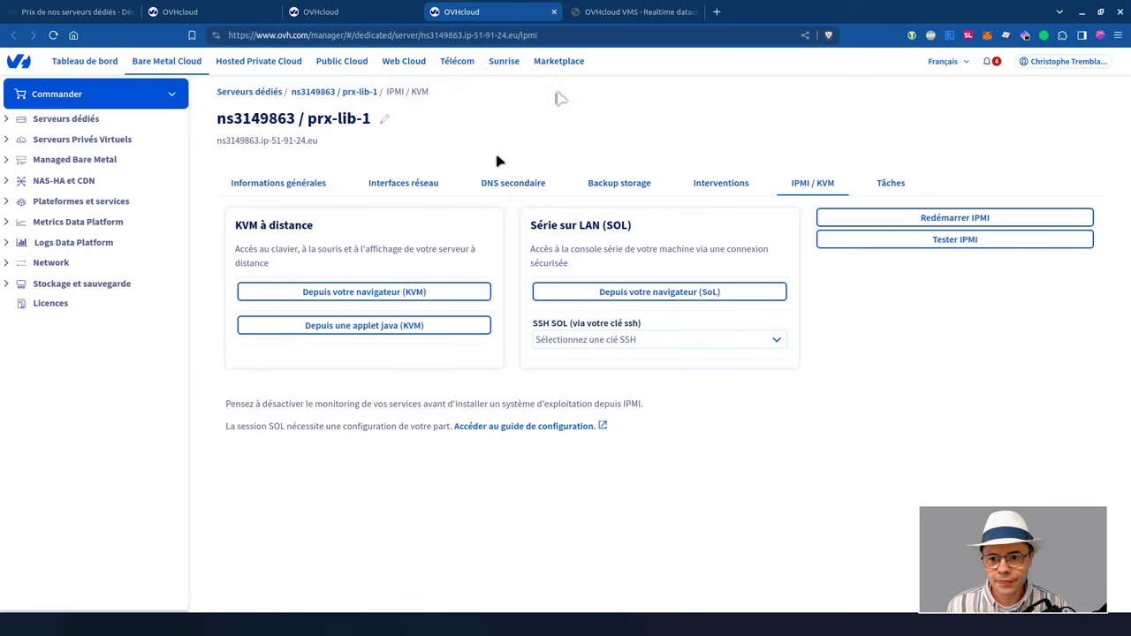
pyautogui.click(210, 14)
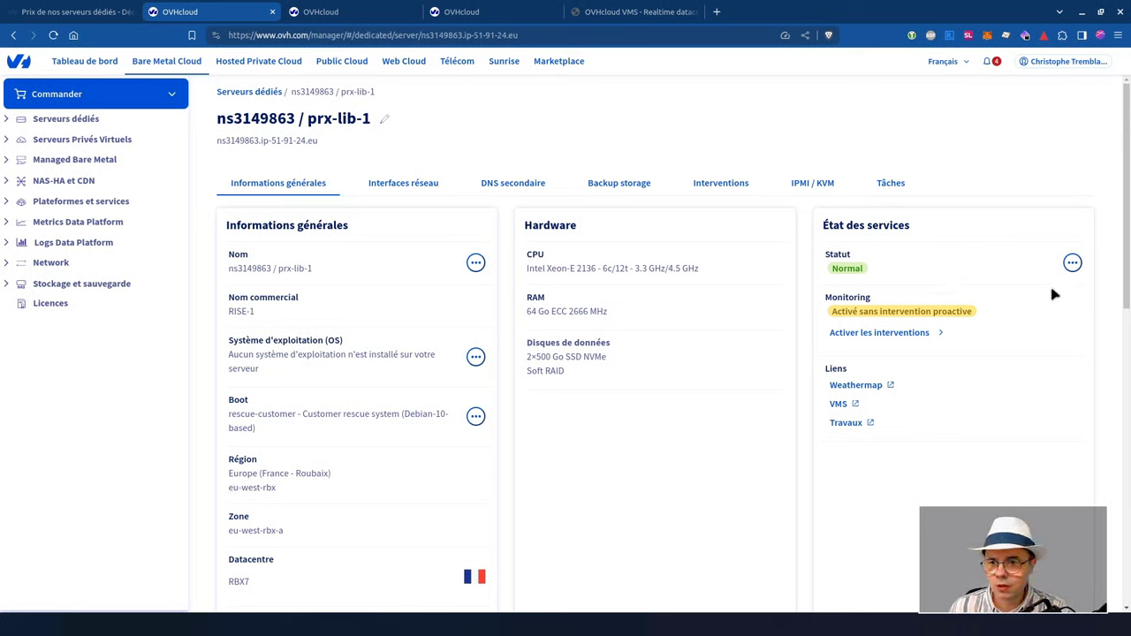
pyautogui.click(1071, 265)
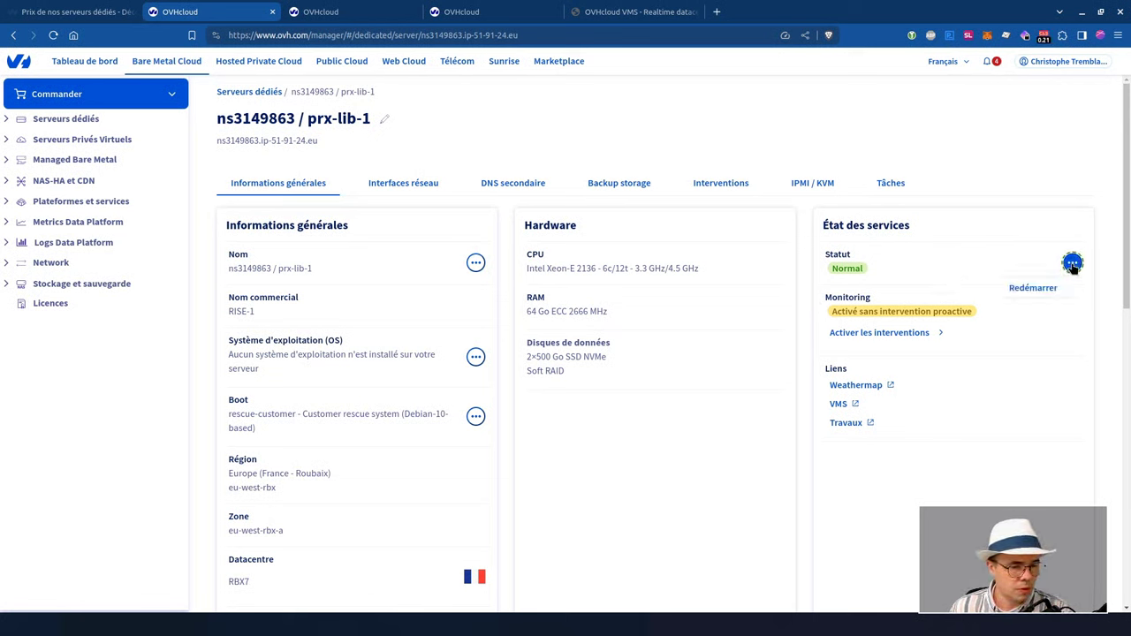
pyautogui.click(955, 261)
pyautogui.click(892, 335)
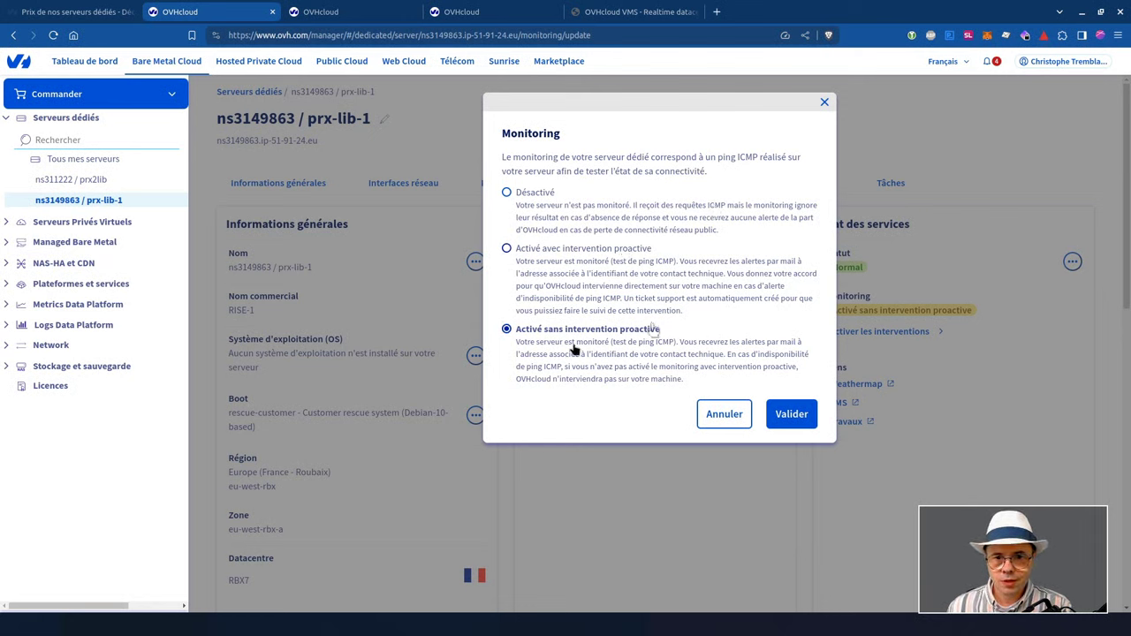
pyautogui.click(721, 415)
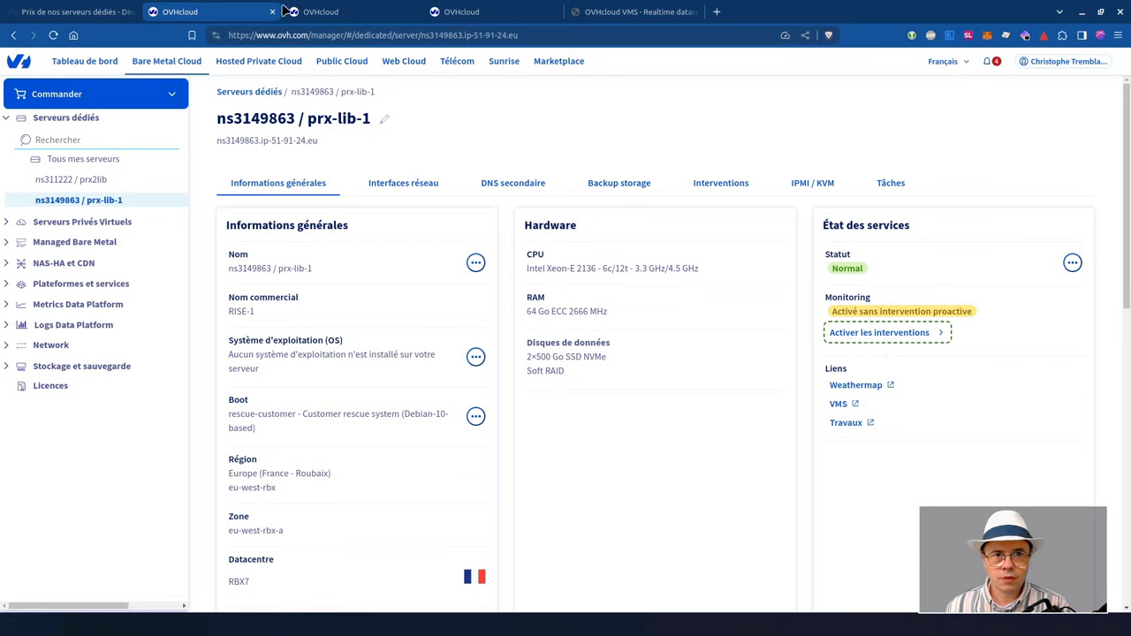
# - Go back through the network interfaces page to IPMI / KVM and examine the Série sur LAN (SOL) and KVM à distance sections
pyautogui.click(358, 15)
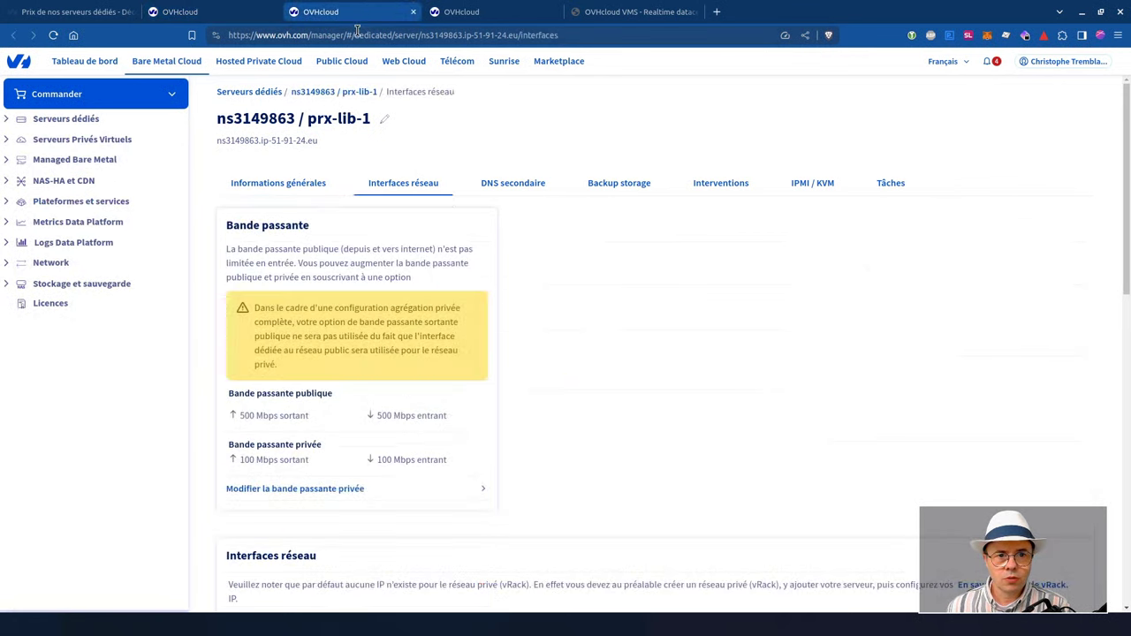
pyautogui.click(469, 13)
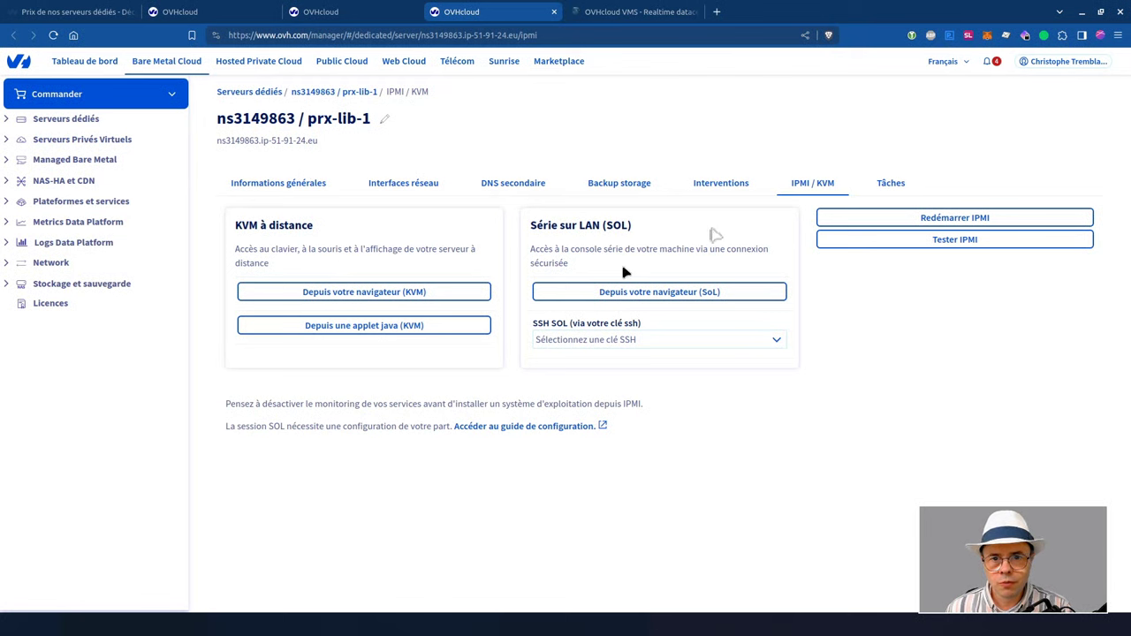
pyautogui.moveTo(543, 227); pyautogui.dragTo(616, 226)
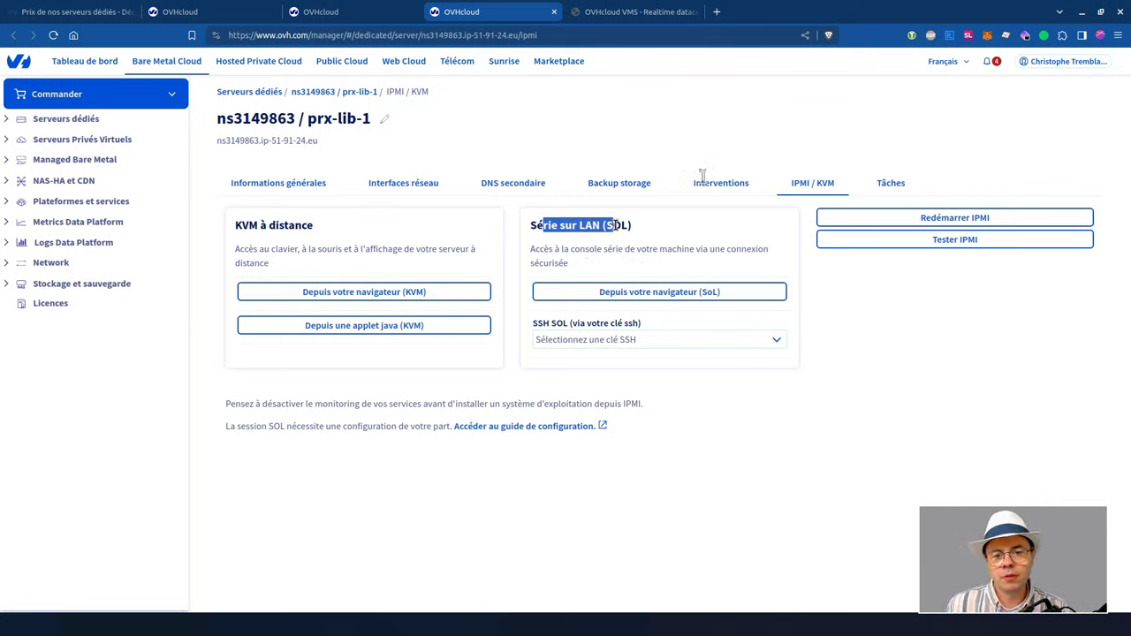
pyautogui.click(657, 179)
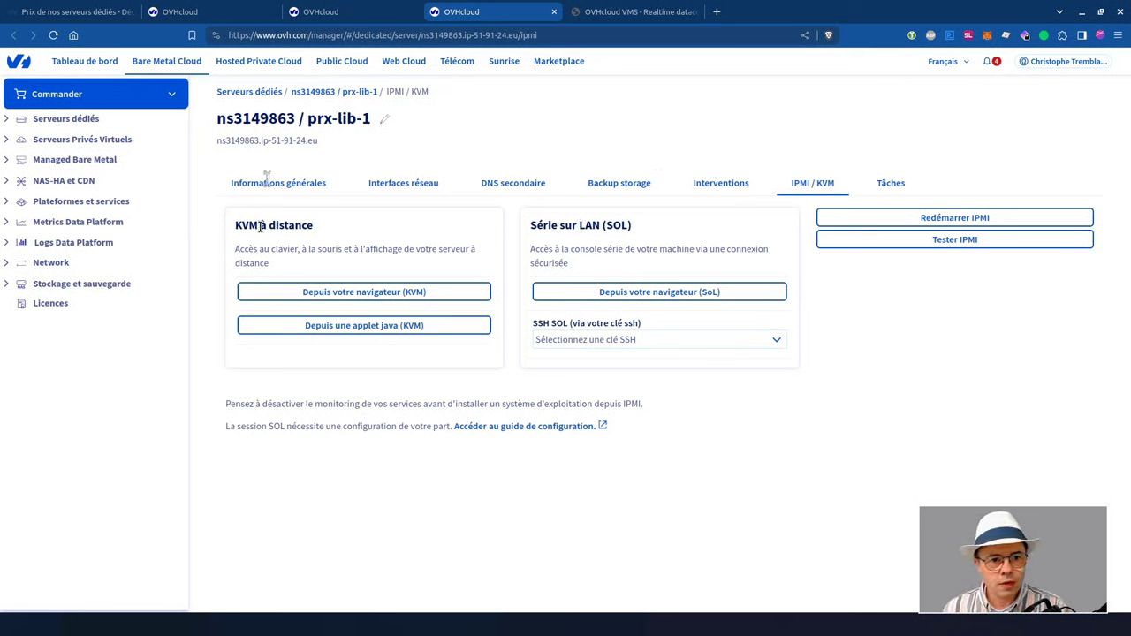
pyautogui.moveTo(250, 228); pyautogui.dragTo(306, 228)
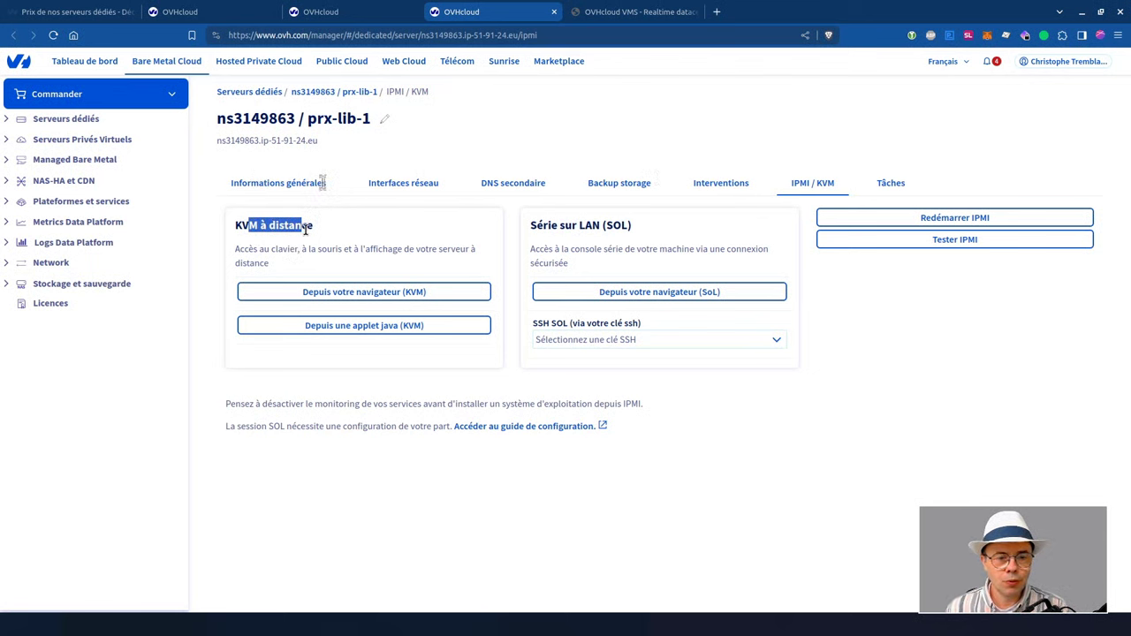
pyautogui.click(221, 305)
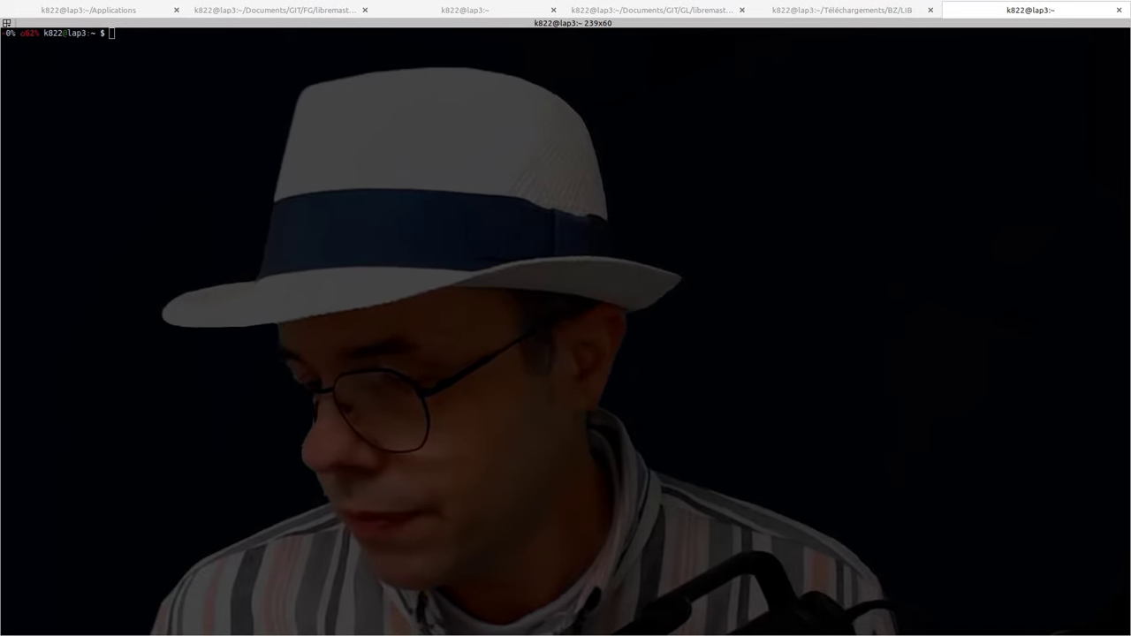
# - Switch to the terminal and write sudo apt install icedtea-netx at the prompt, highlighting the package name, without running it
pyautogui.click(486, 257)
pyautogui.write('apt install icedtea-netx')
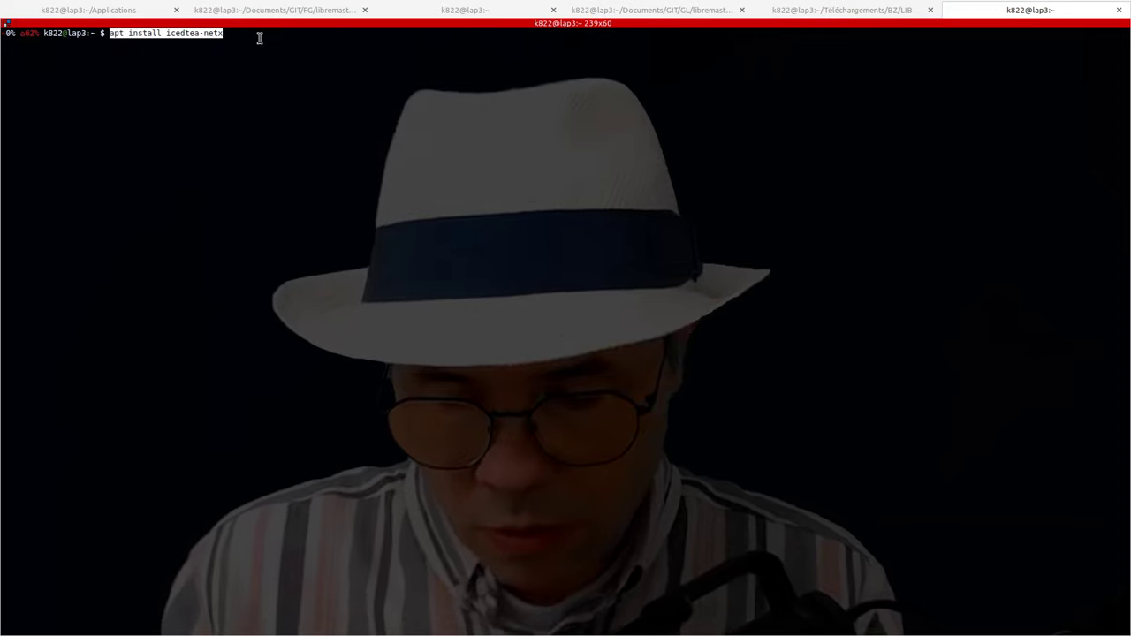
pyautogui.press('Home')
pyautogui.write('sudo')
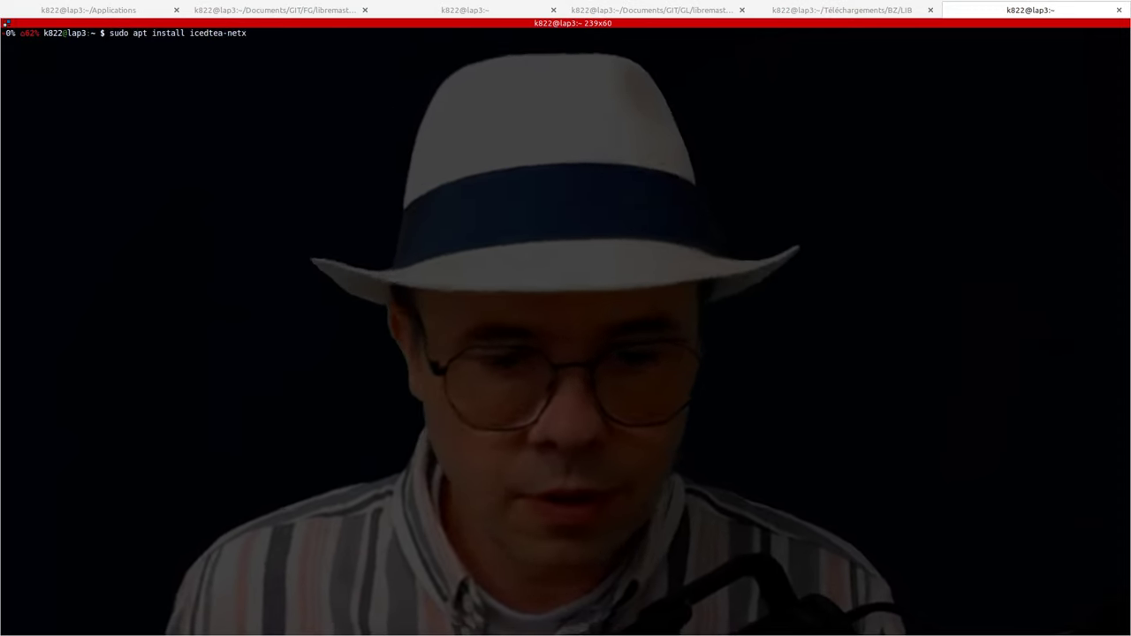
pyautogui.doubleClick(203, 33)
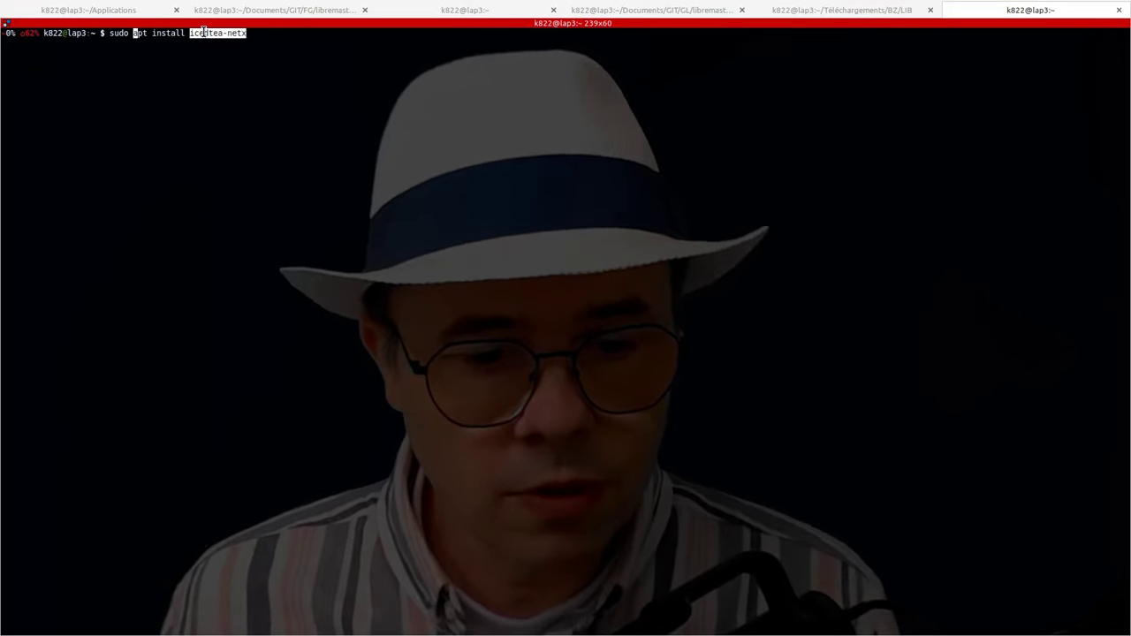
pyautogui.click(269, 34)
pyautogui.press('End')
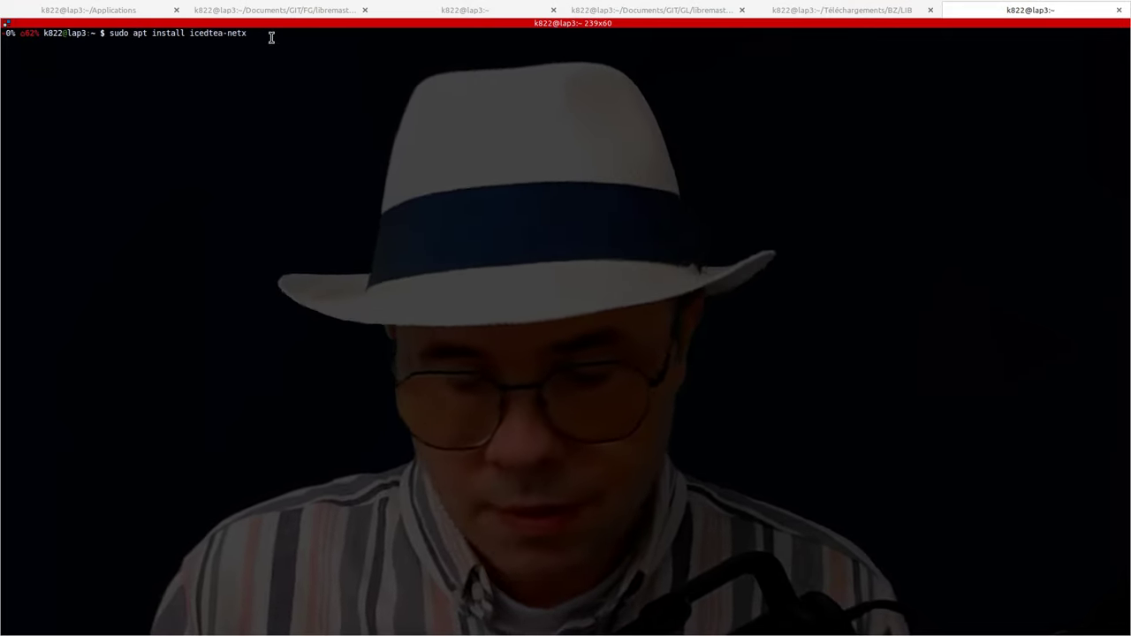
# - Replace the package name in the install command with openjdk-8-jre, leaving the command unexecuted
pyautogui.press('BackSpace')
pyautogui.press('BackSpace')
pyautogui.press('BackSpace')
pyautogui.press('BackSpace')
pyautogui.press('BackSpace')
pyautogui.press('BackSpace')
pyautogui.press('BackSpace')
pyautogui.press('BackSpace')
pyautogui.press('BackSpace')
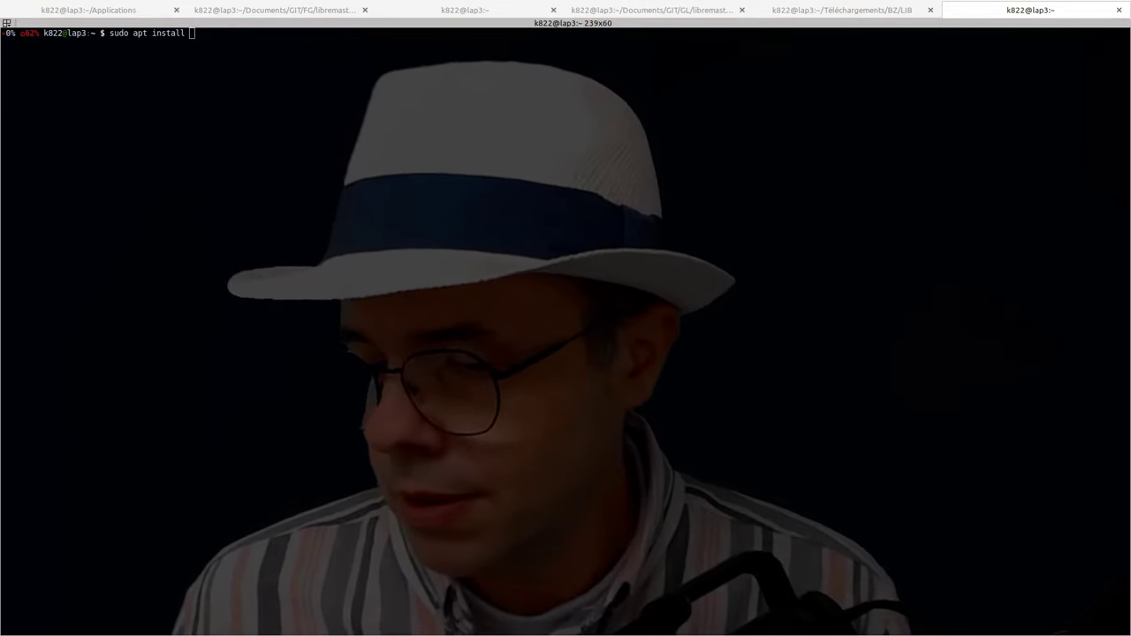
pyautogui.middleClick(429, 120)
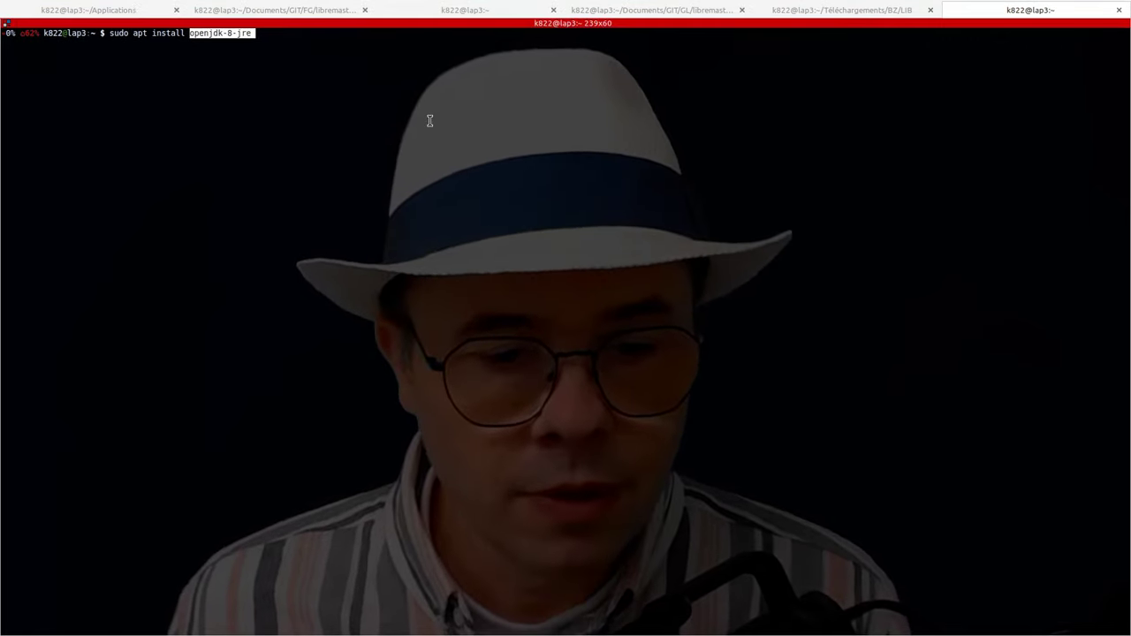
pyautogui.press('End')
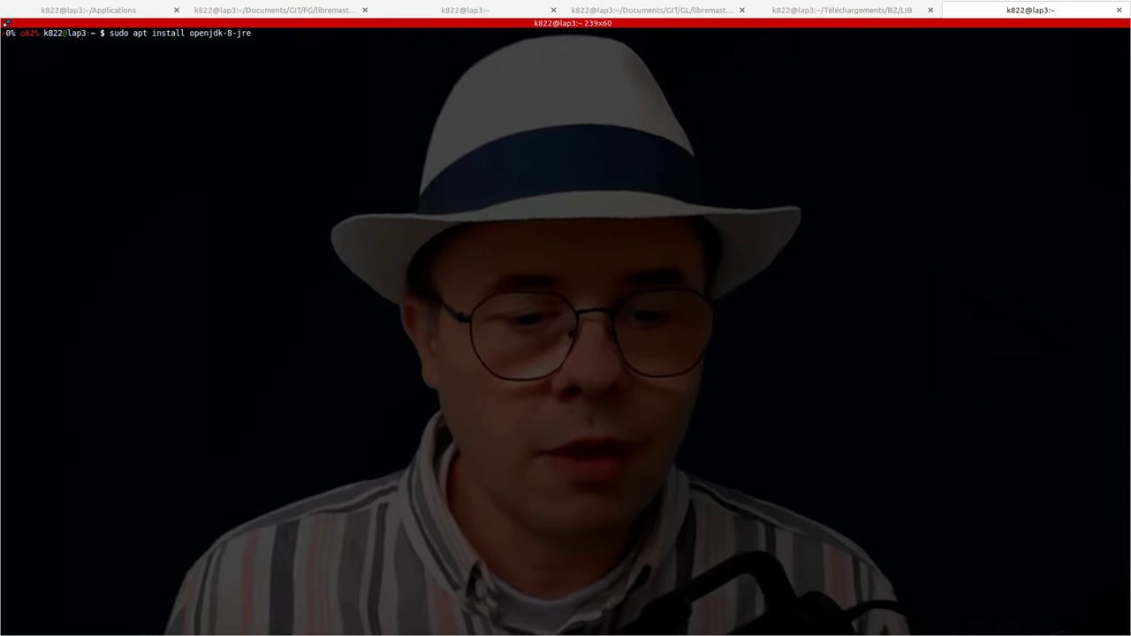
pyautogui.click(234, 33)
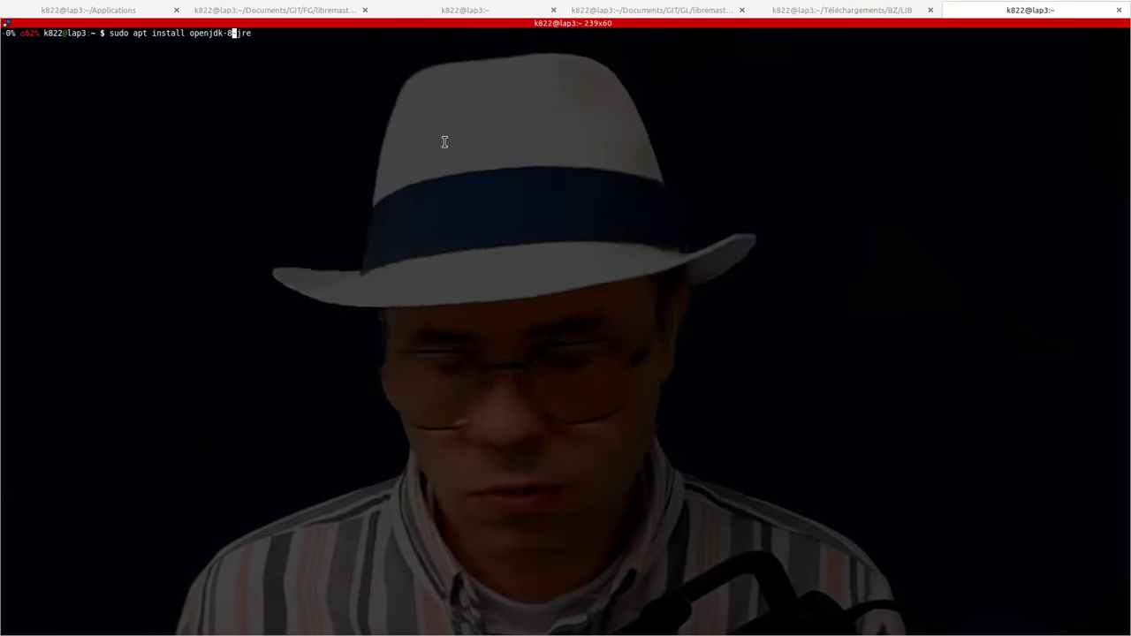
pyautogui.click(445, 142)
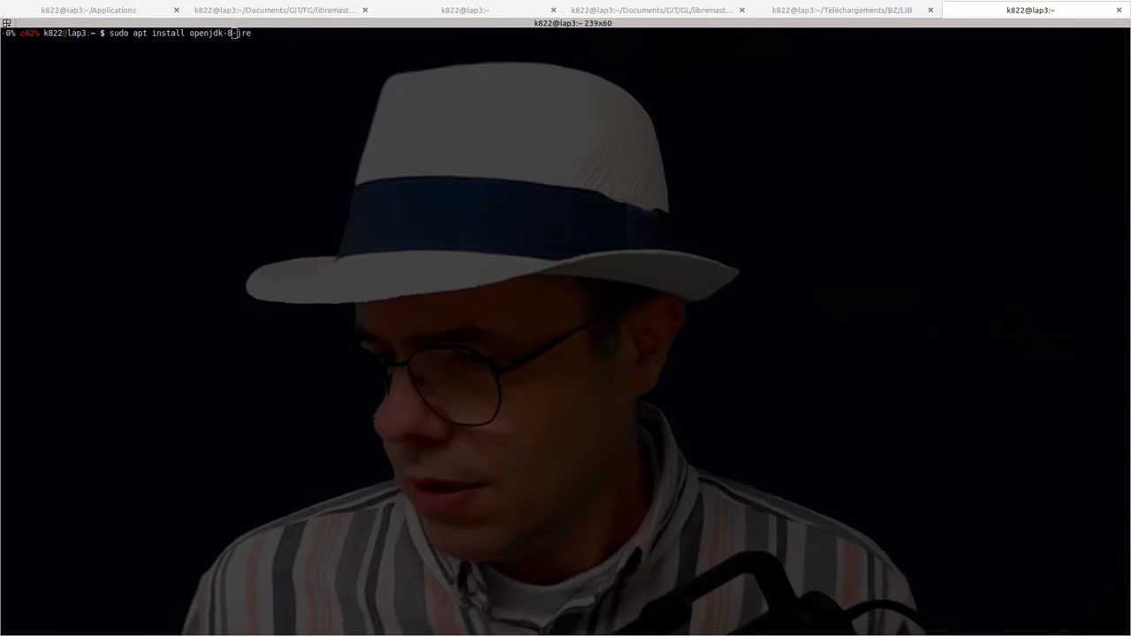
pyautogui.click(583, 222)
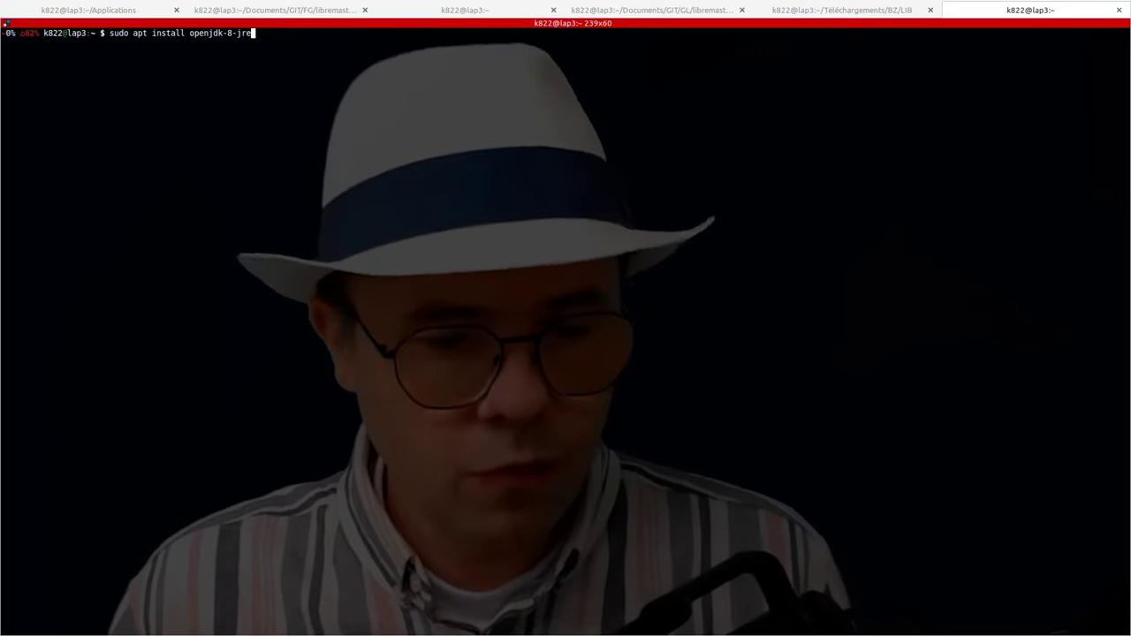
# - Clear the whole sudo apt install command from the terminal prompt
pyautogui.press('BackSpace')
pyautogui.press('BackSpace')
pyautogui.press('BackSpace')
pyautogui.press('BackSpace')
pyautogui.press('BackSpace')
pyautogui.press('BackSpace')
pyautogui.press('BackSpace')
pyautogui.press('BackSpace')
pyautogui.press('BackSpace')
pyautogui.press('BackSpace')
pyautogui.press('BackSpace')
pyautogui.press('BackSpace')
pyautogui.press('BackSpace')
pyautogui.press('BackSpace')
pyautogui.press('BackSpace')
pyautogui.press('BackSpace')
pyautogui.press('BackSpace')
pyautogui.press('BackSpace')
pyautogui.press('BackSpace')
pyautogui.press('BackSpace')
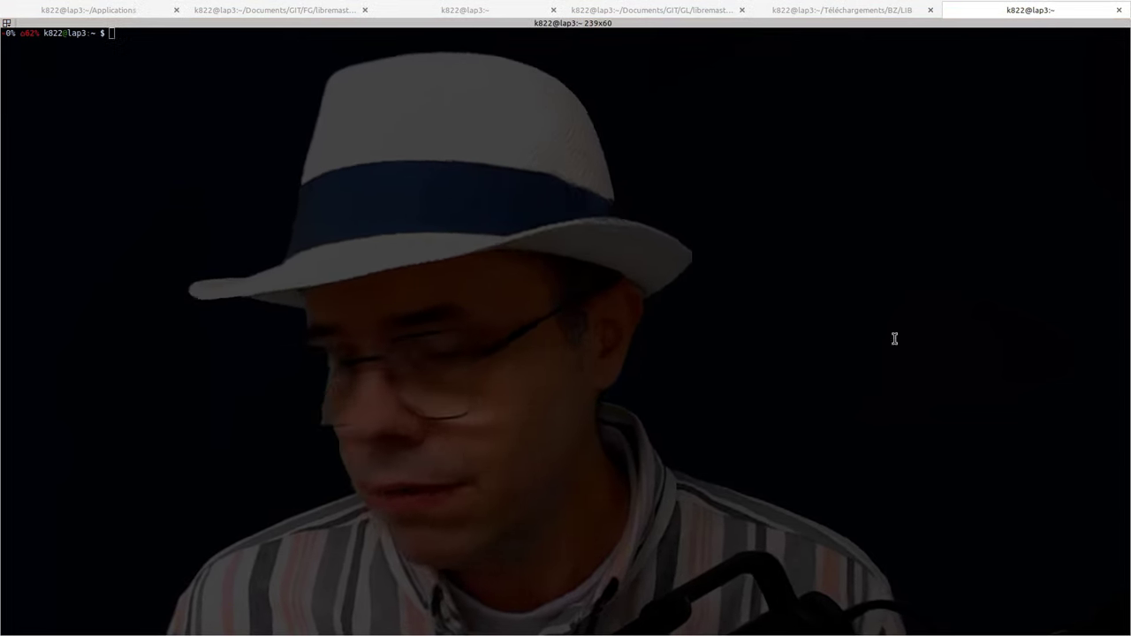
# - Write nano ~/.config/icedtea-web/deployment.properties at the terminal prompt and highlight the icedtea-web folder name, without running the command
pyautogui.click(607, 260)
pyautogui.write('~/.config/icedtea-web/deployment.properties')
pyautogui.press('Home')
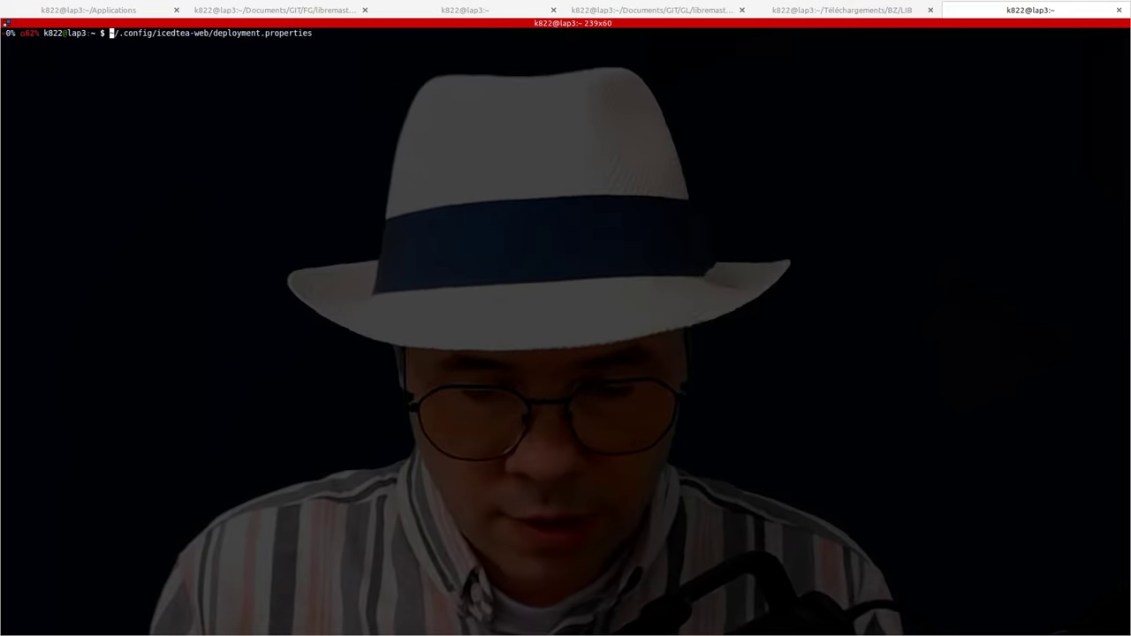
pyautogui.write('nano')
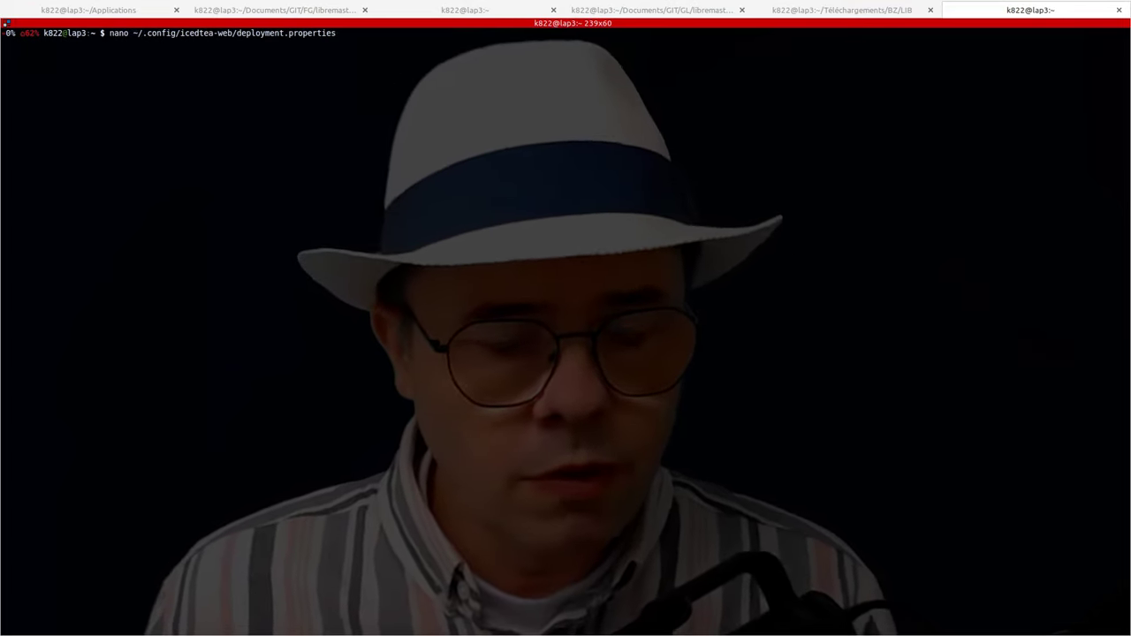
pyautogui.press('Right')
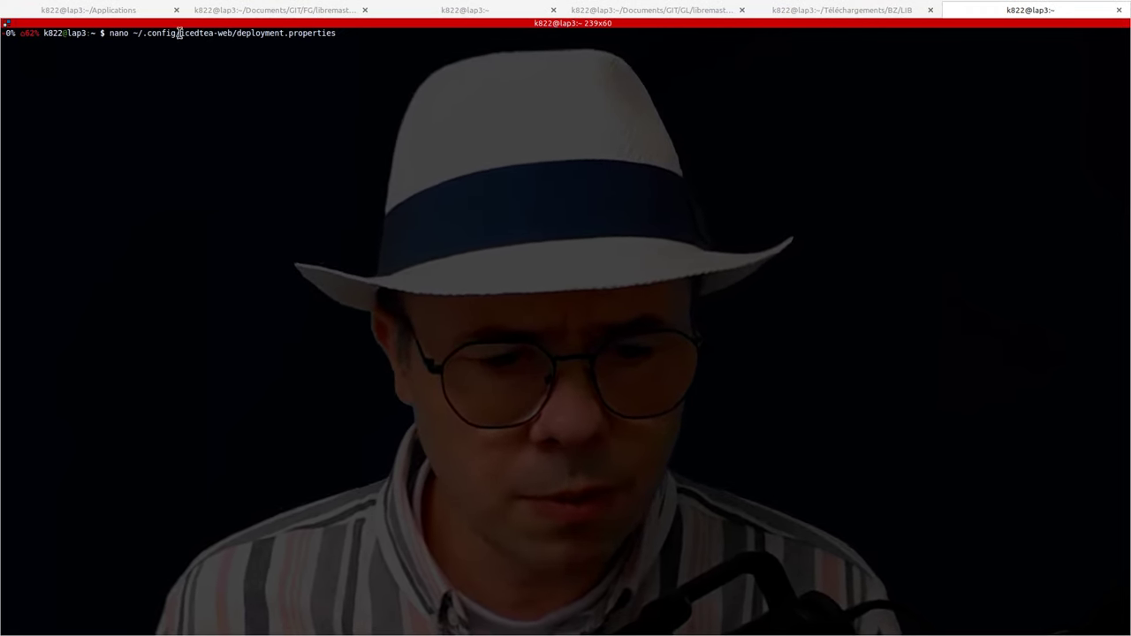
pyautogui.moveTo(180, 32); pyautogui.dragTo(233, 36)
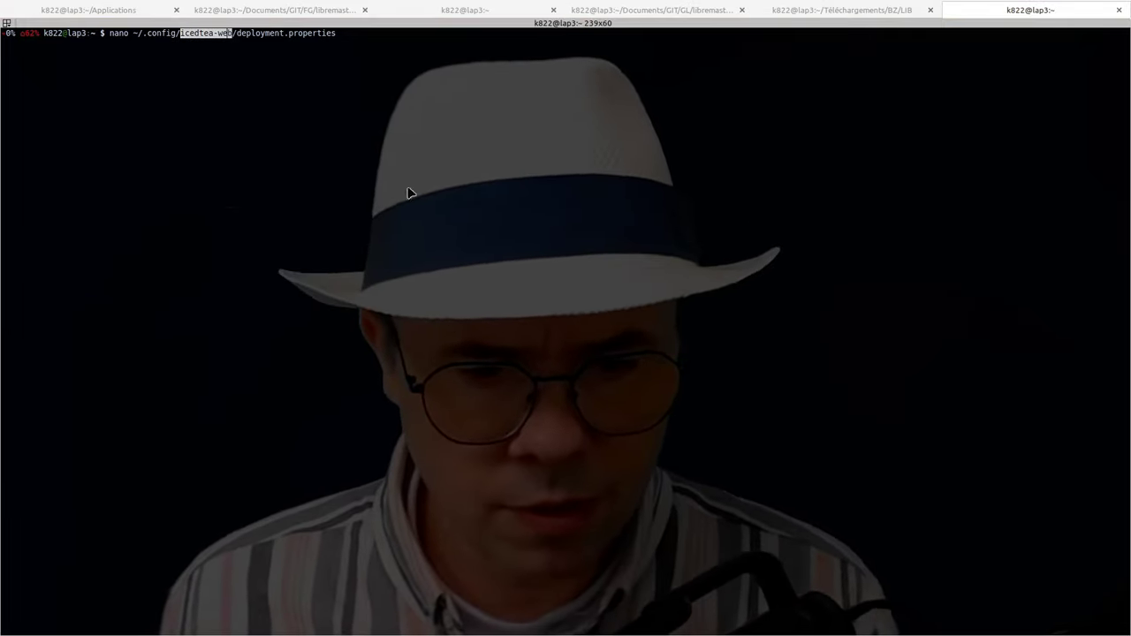
# - Split the terminal into two side-by-side panes, then switch to the browser and request the server's remote KVM through the Java applet
pyautogui.hotkey('ctrl', 'shift', 'e')
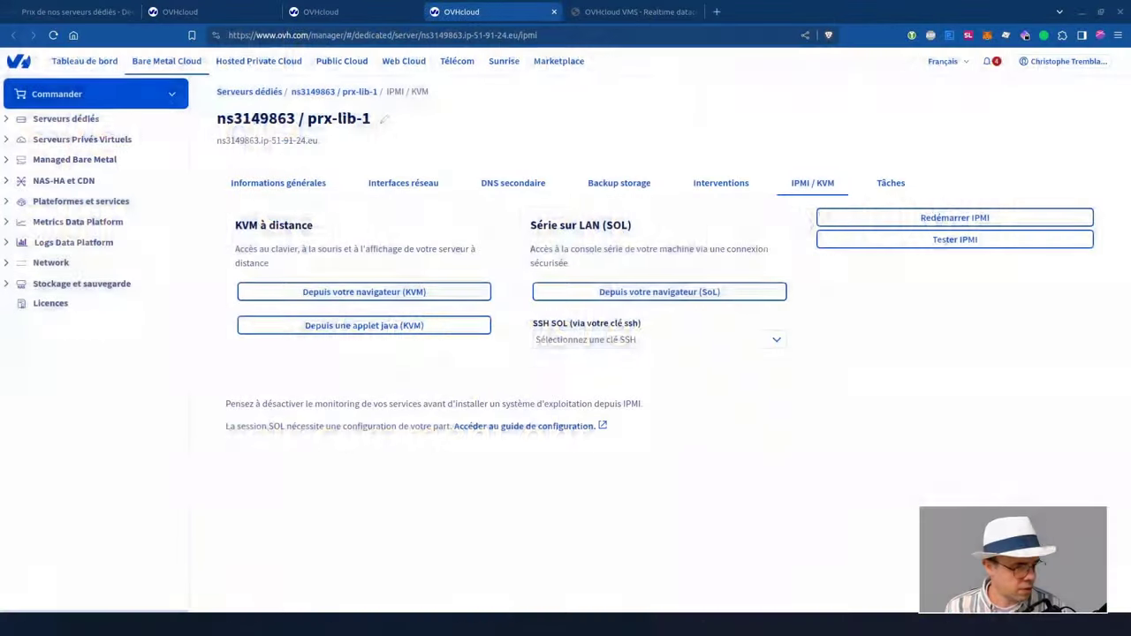
pyautogui.click(389, 332)
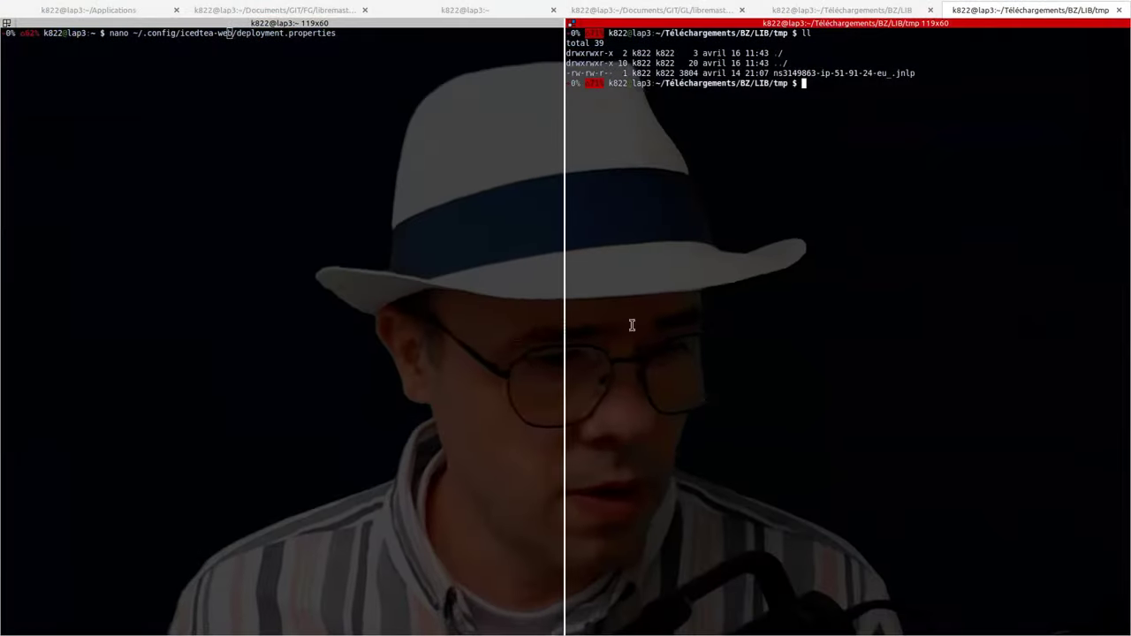
# - Write javaws ns3149863-ip-51-91-24-eu_.jnlp at the prompt in the tmp folder pane, without running the command
pyautogui.doubleClick(819, 72)
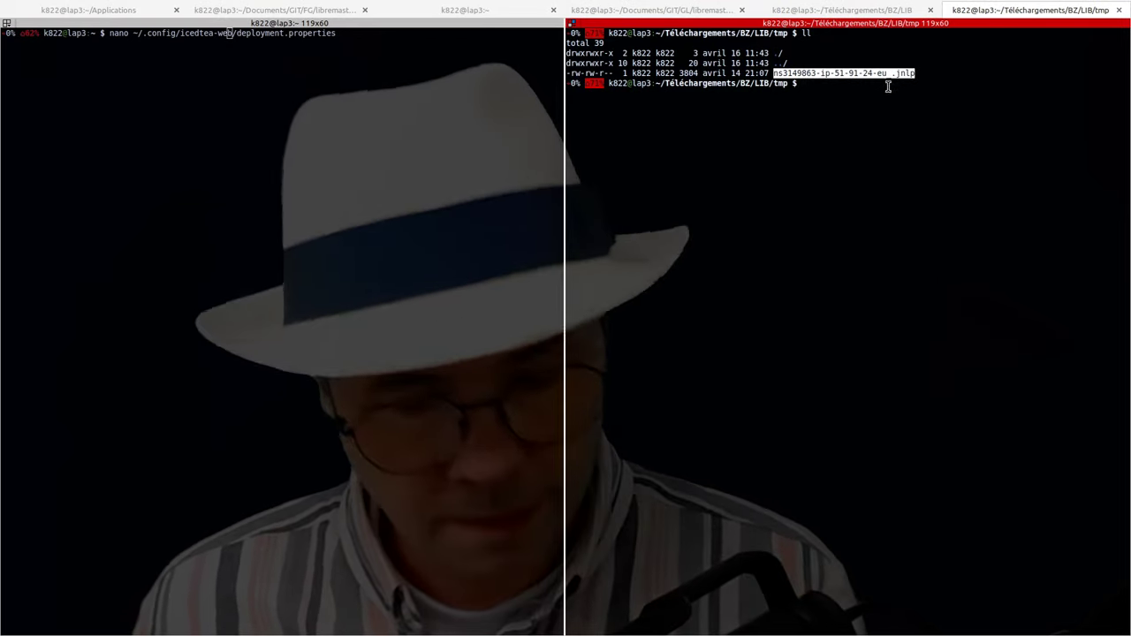
pyautogui.click(909, 174)
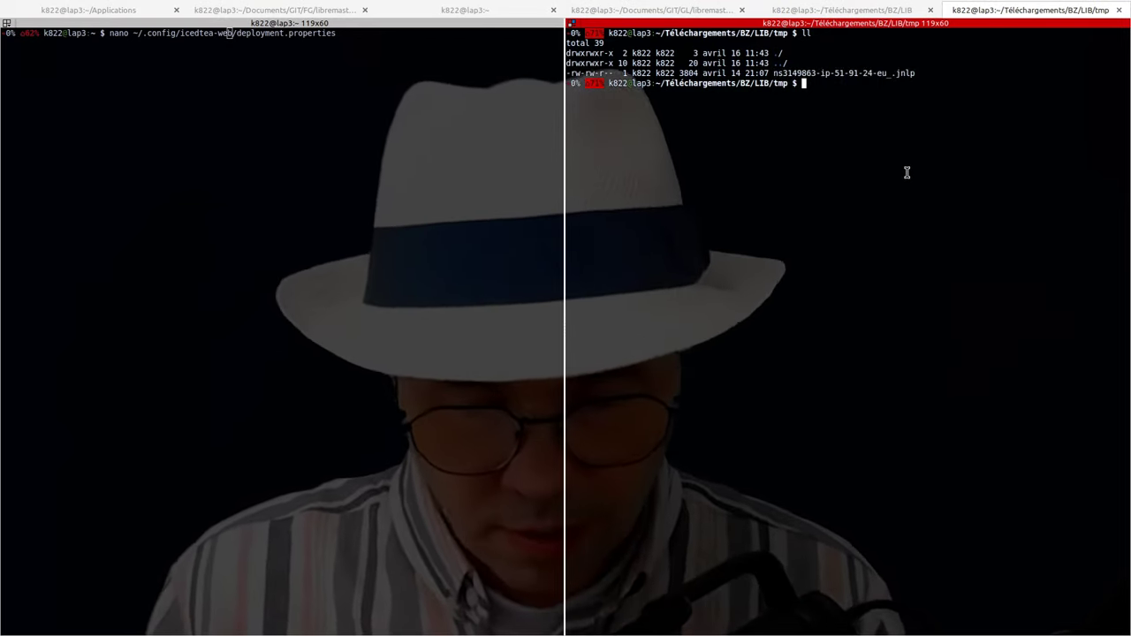
pyautogui.write('j')
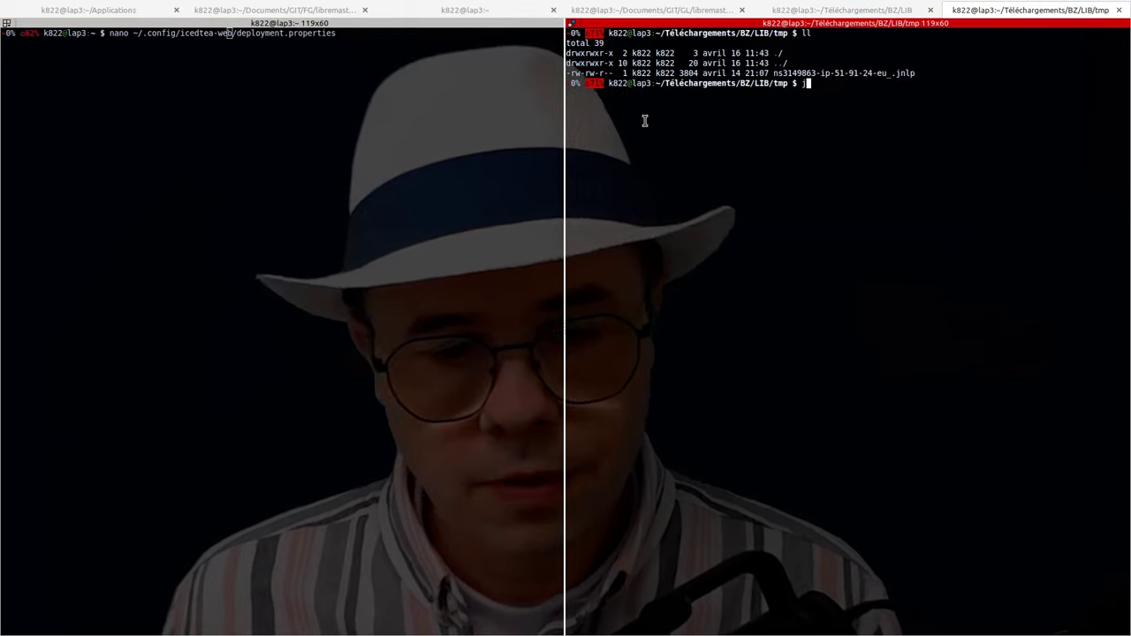
pyautogui.press('BackSpace')
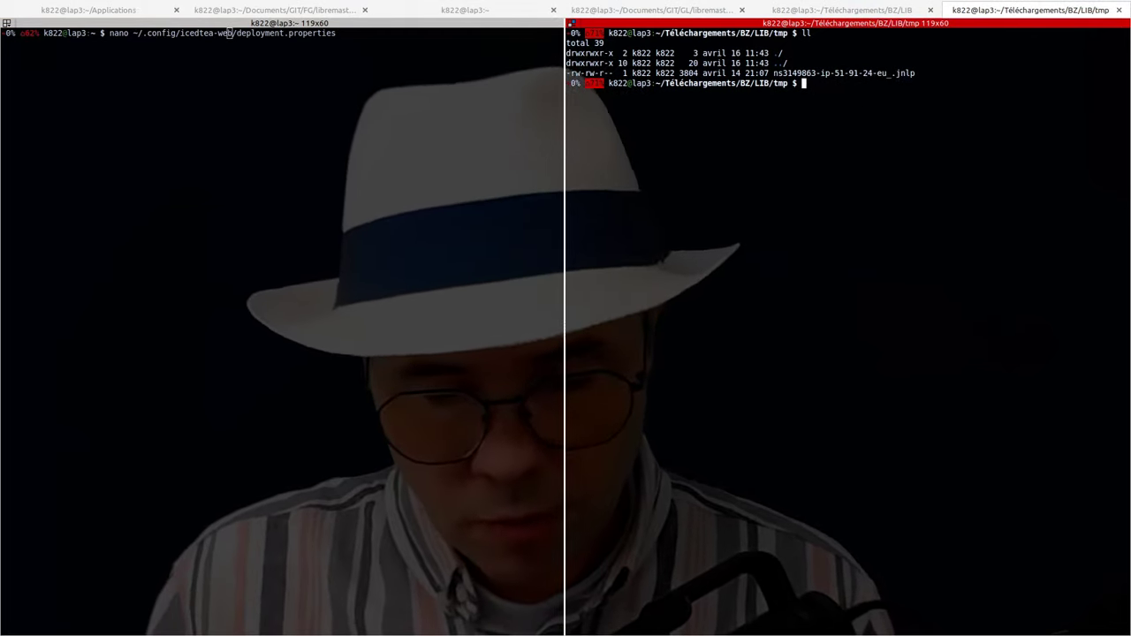
pyautogui.write('jav')
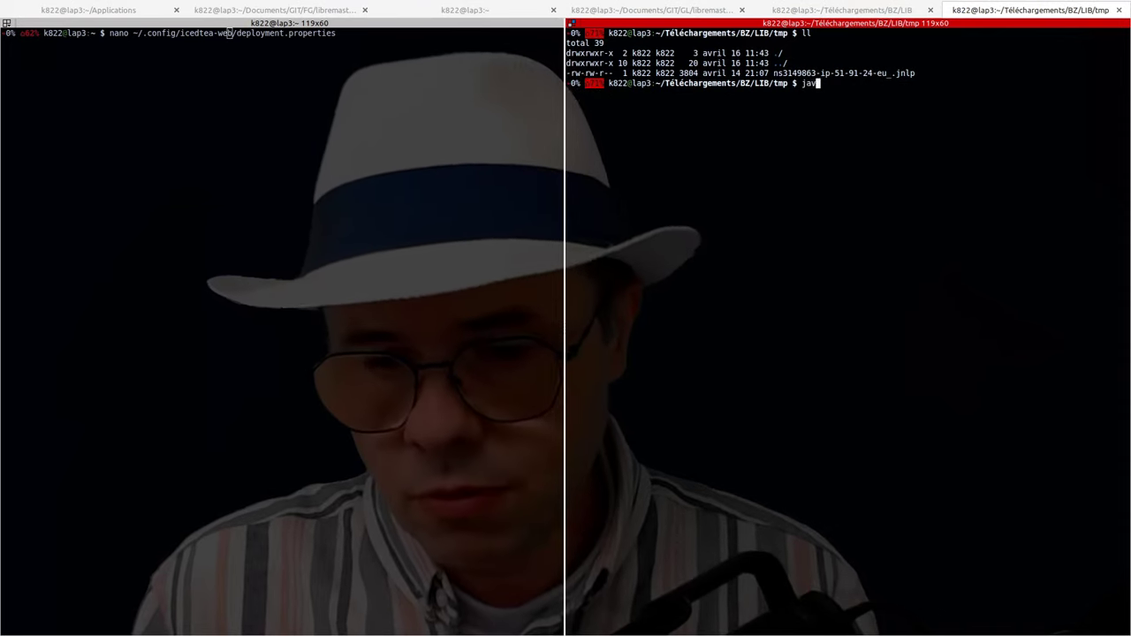
pyautogui.write('aws')
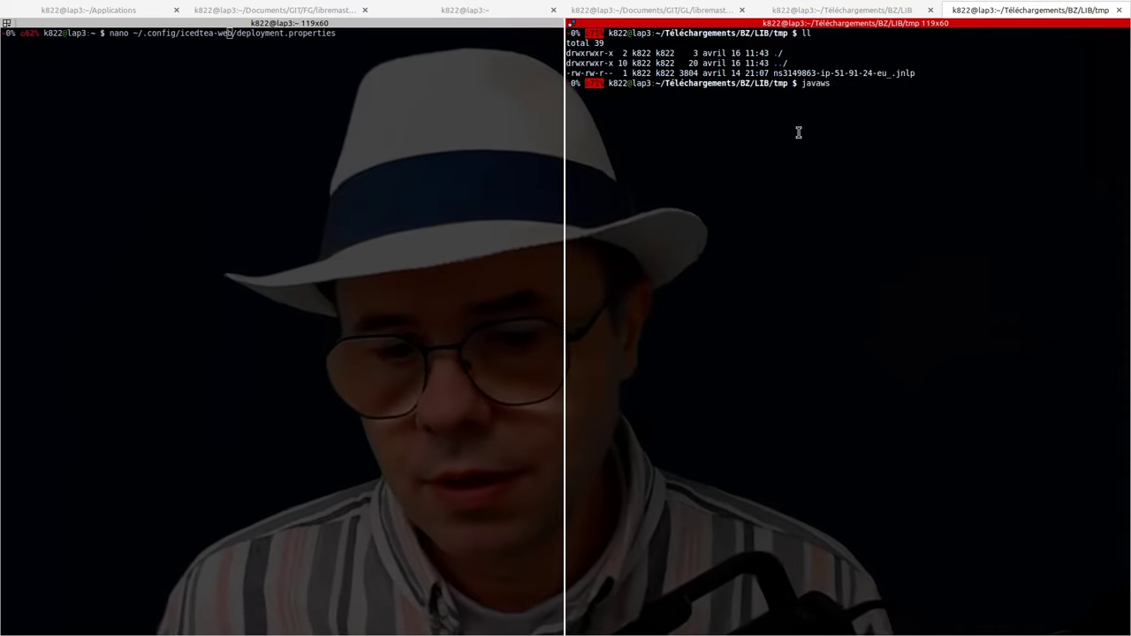
pyautogui.doubleClick(821, 73)
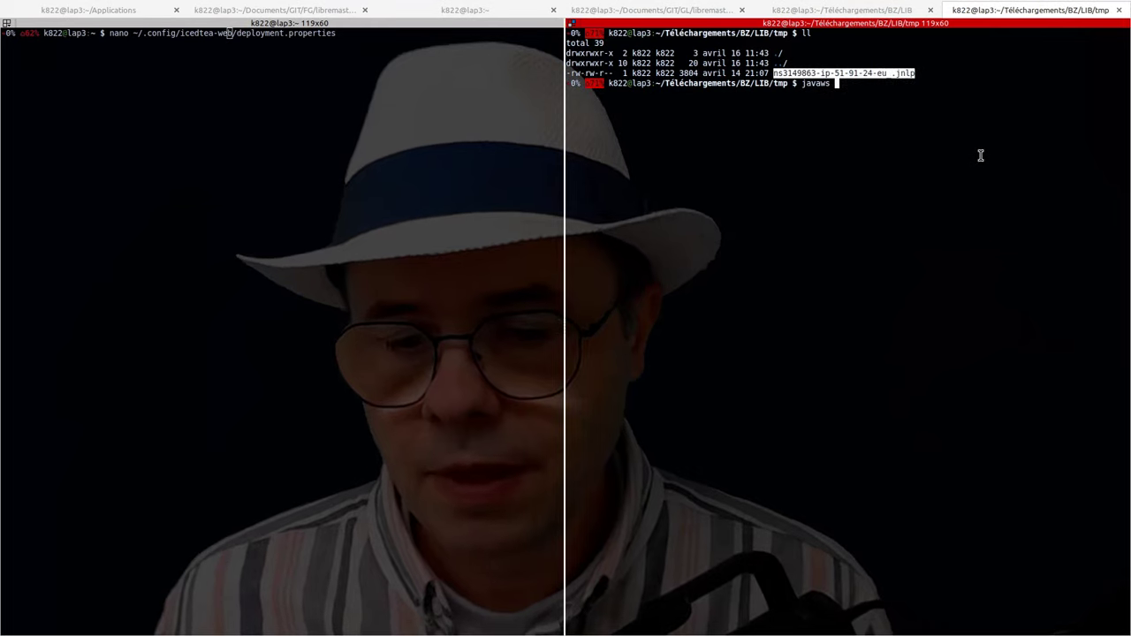
pyautogui.middleClick(972, 164)
pyautogui.press('Left')
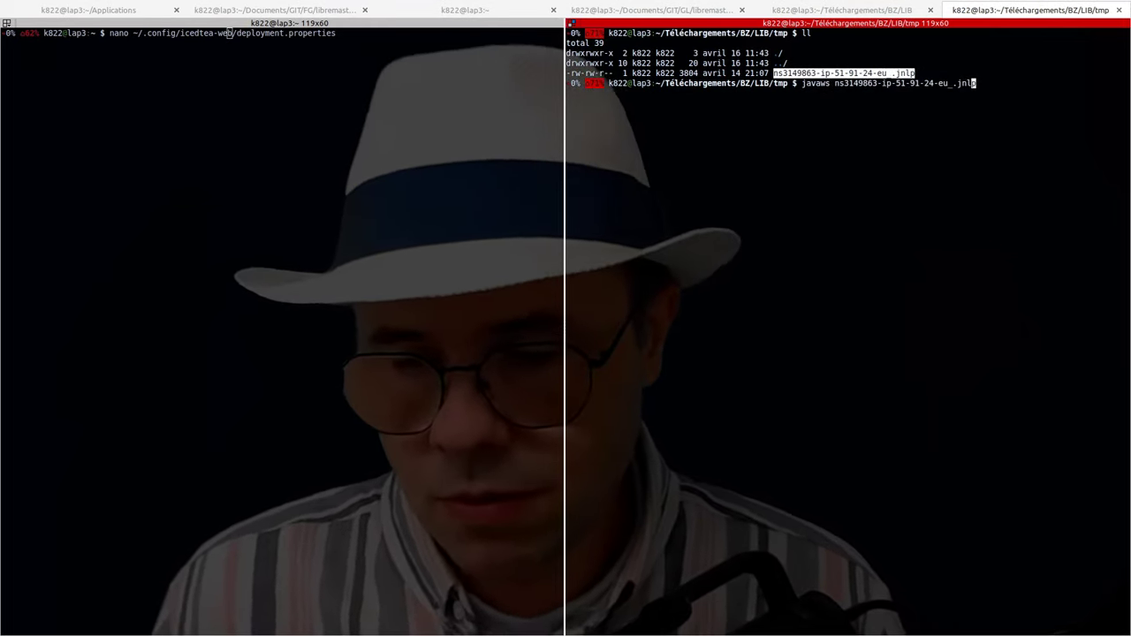
pyautogui.moveTo(802, 83); pyautogui.dragTo(975, 81)
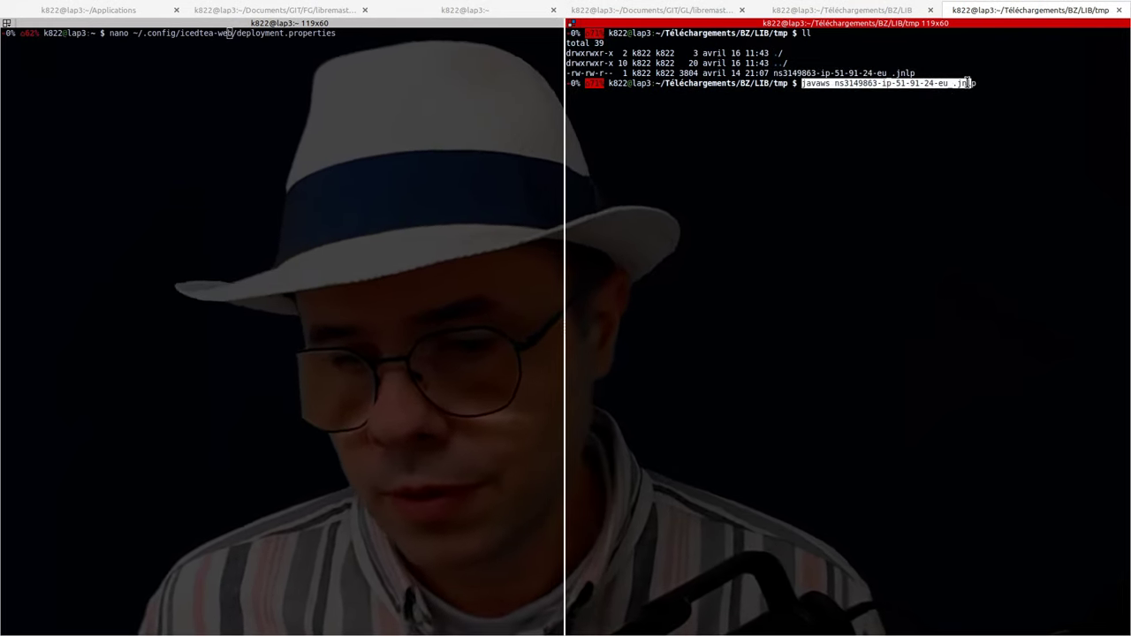
pyautogui.click(966, 88)
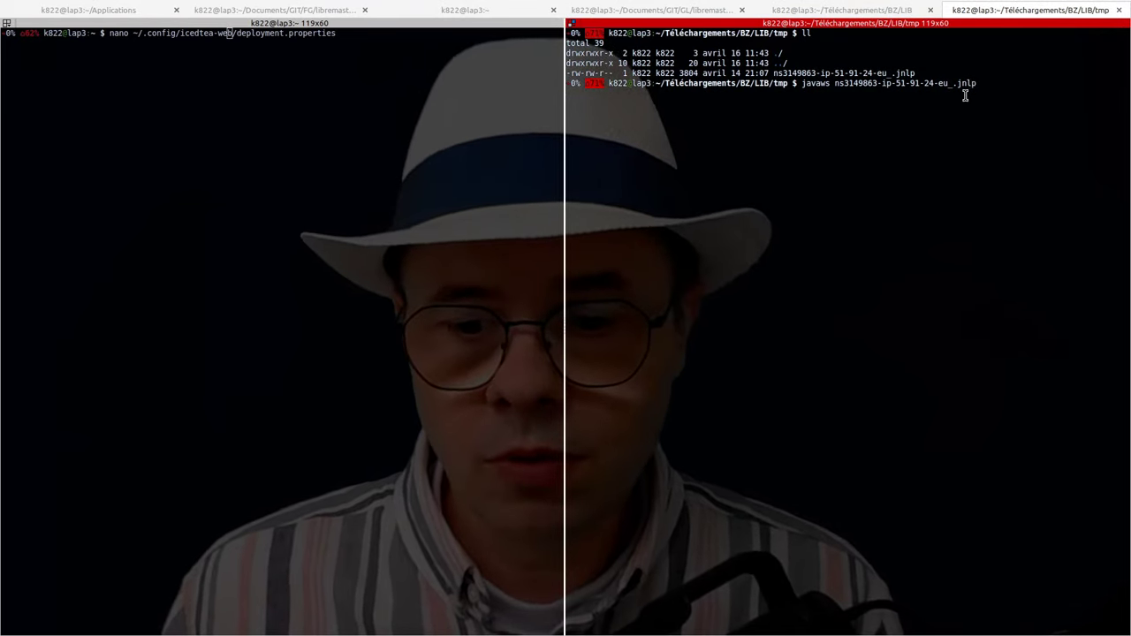
pyautogui.press('Home')
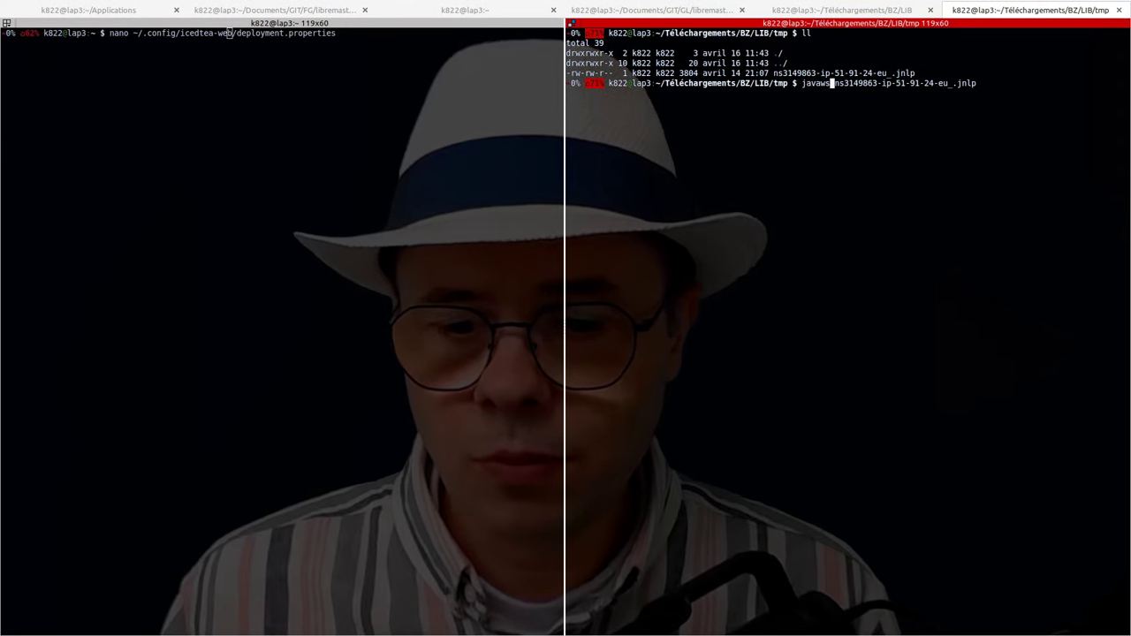
pyautogui.press('Left')
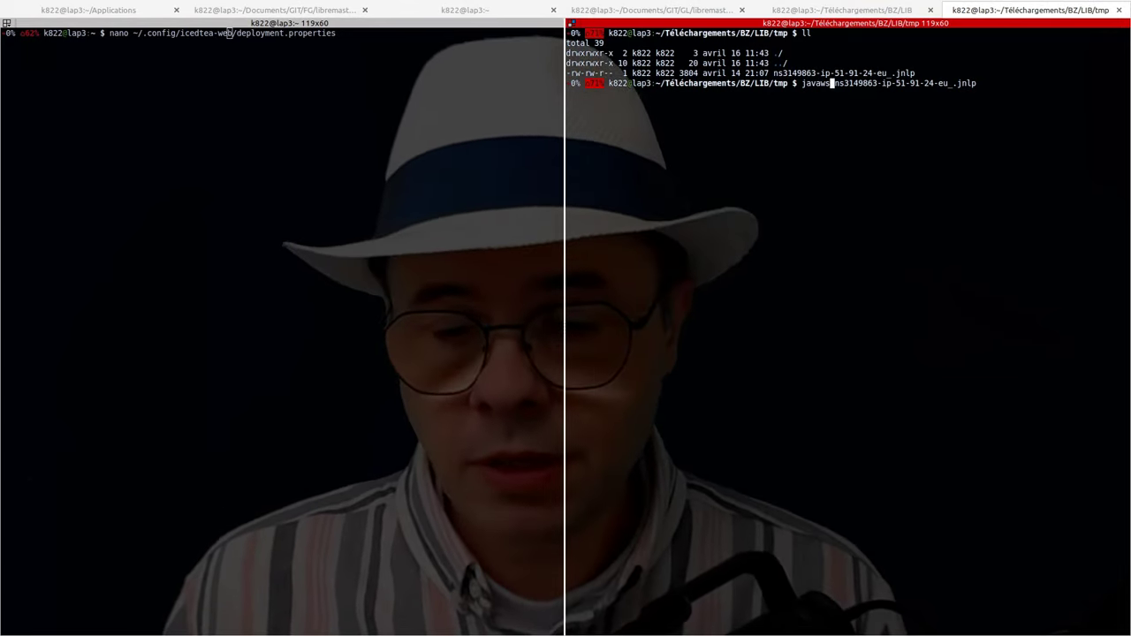
pyautogui.press('Right')
pyautogui.press('Right')
pyautogui.press('Right')
pyautogui.press('Right')
pyautogui.press('Right')
pyautogui.press('Right')
pyautogui.press('Right')
pyautogui.press('Right')
pyautogui.press('Right')
pyautogui.press('Right')
pyautogui.press('Right')
pyautogui.press('Right')
pyautogui.press('Right')
pyautogui.press('Right')
pyautogui.press('Right')
pyautogui.press('Right')
pyautogui.press('Right')
pyautogui.press('Right')
pyautogui.press('Right')
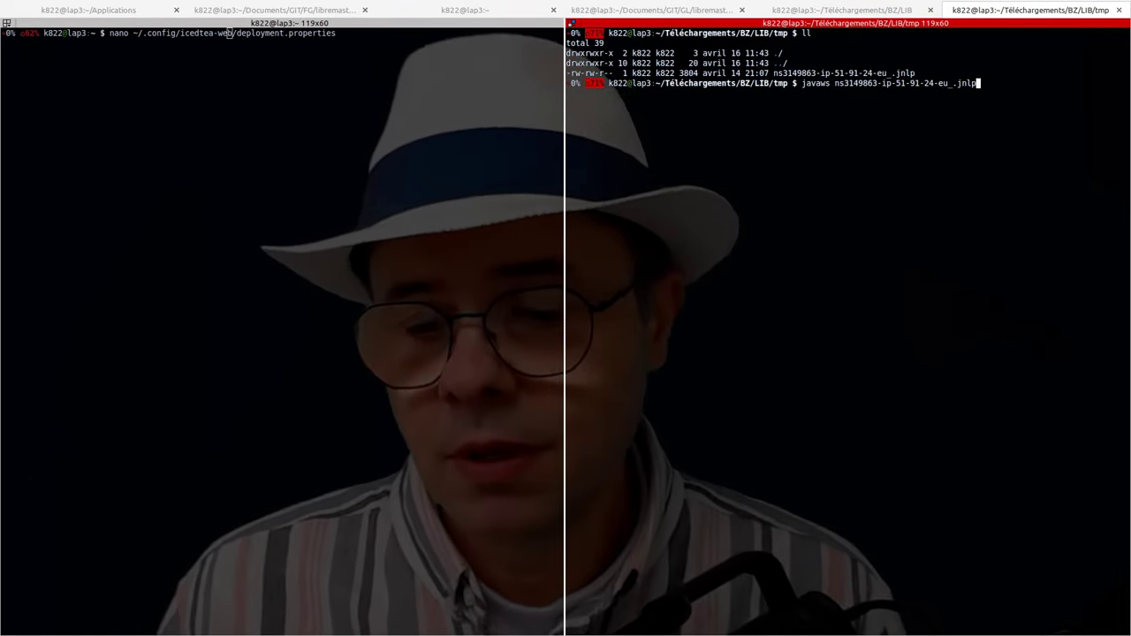
pyautogui.press('End')
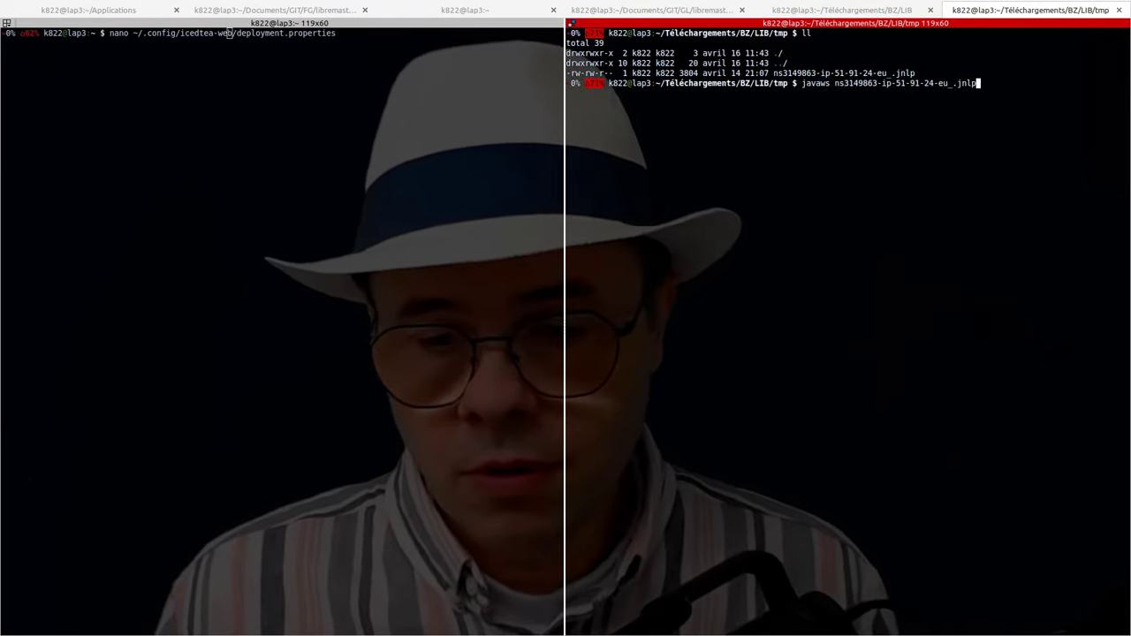
pyautogui.click(223, 177)
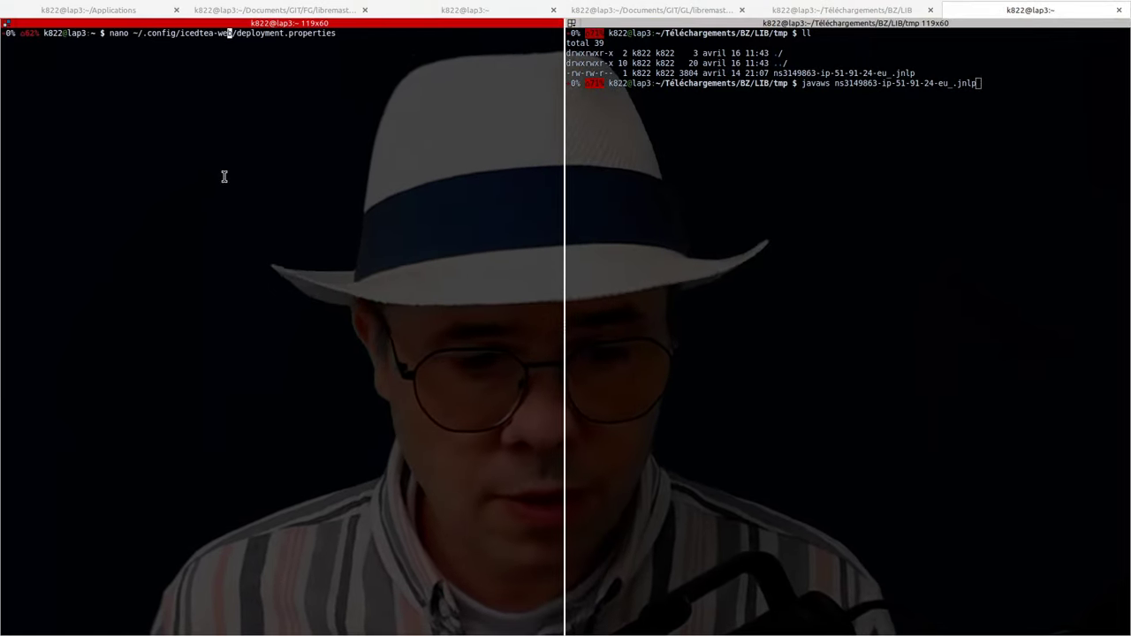
pyautogui.click(588, 154)
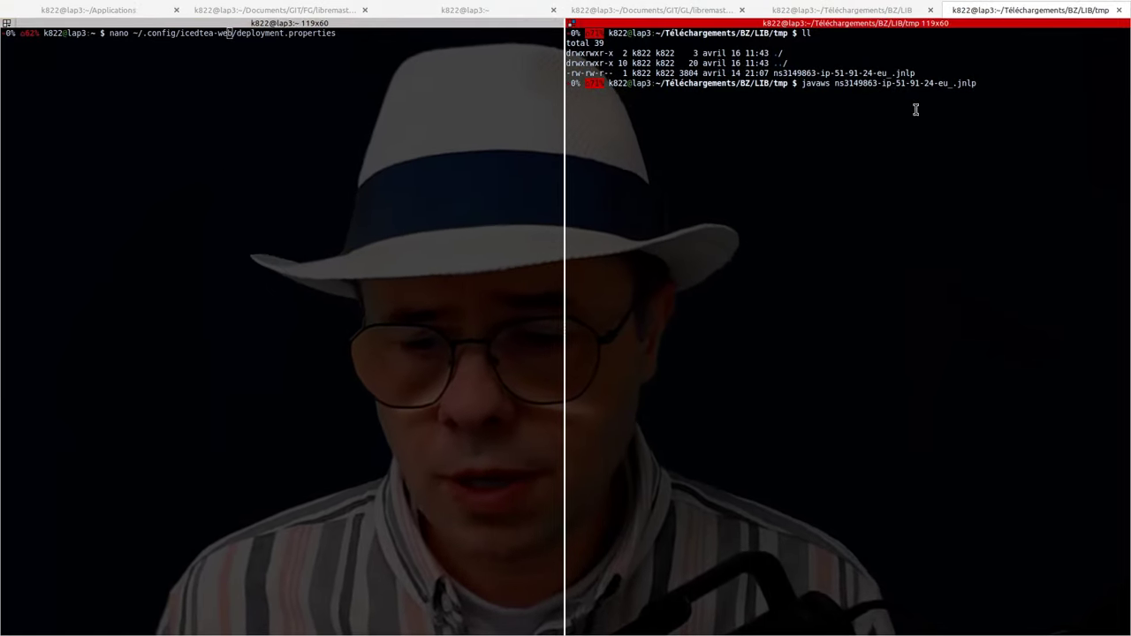
# - Open ~/.config/icedtea-web/deployment.properties in nano, examine its deployment.jre.dir and deployment.security.level settings, and exit back to the javaws command
pyautogui.click(356, 138)
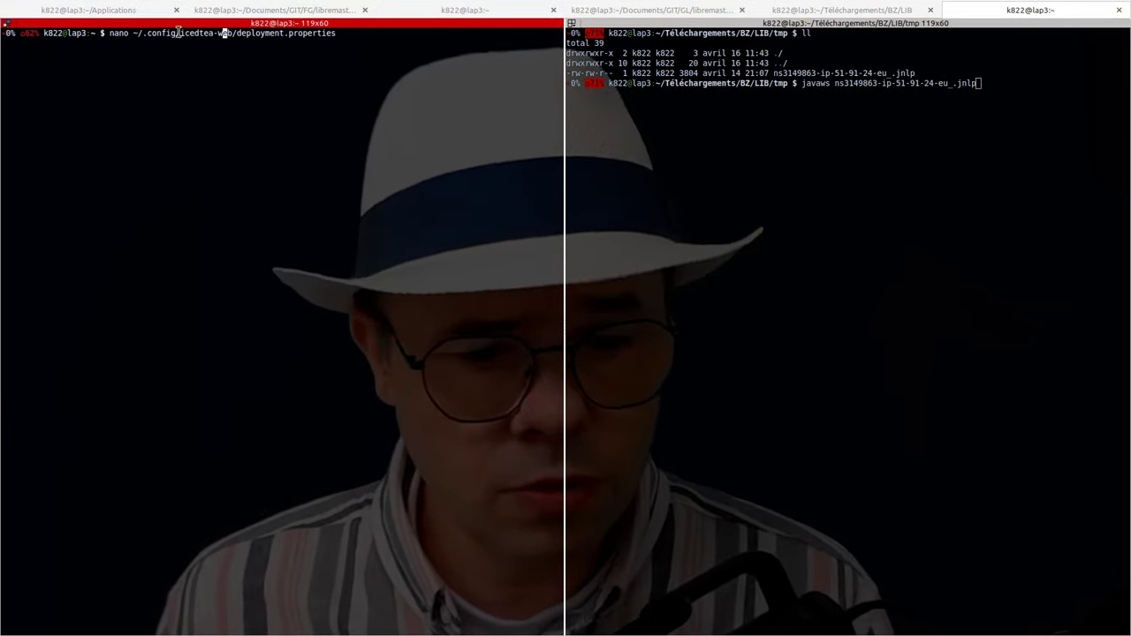
pyautogui.press('Return')
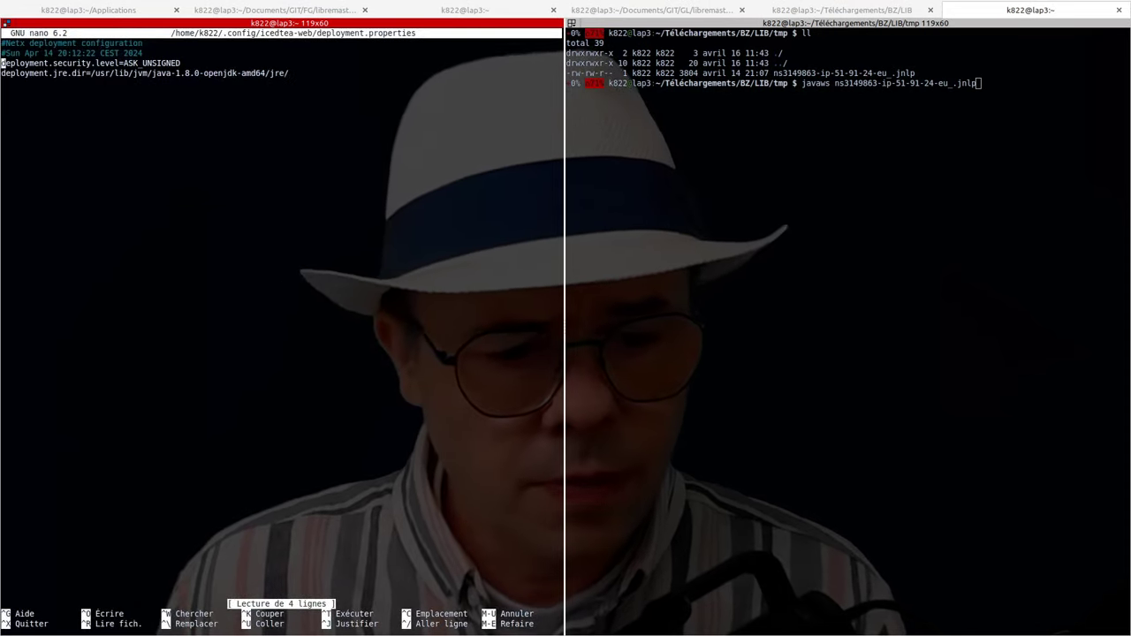
pyautogui.press('Down')
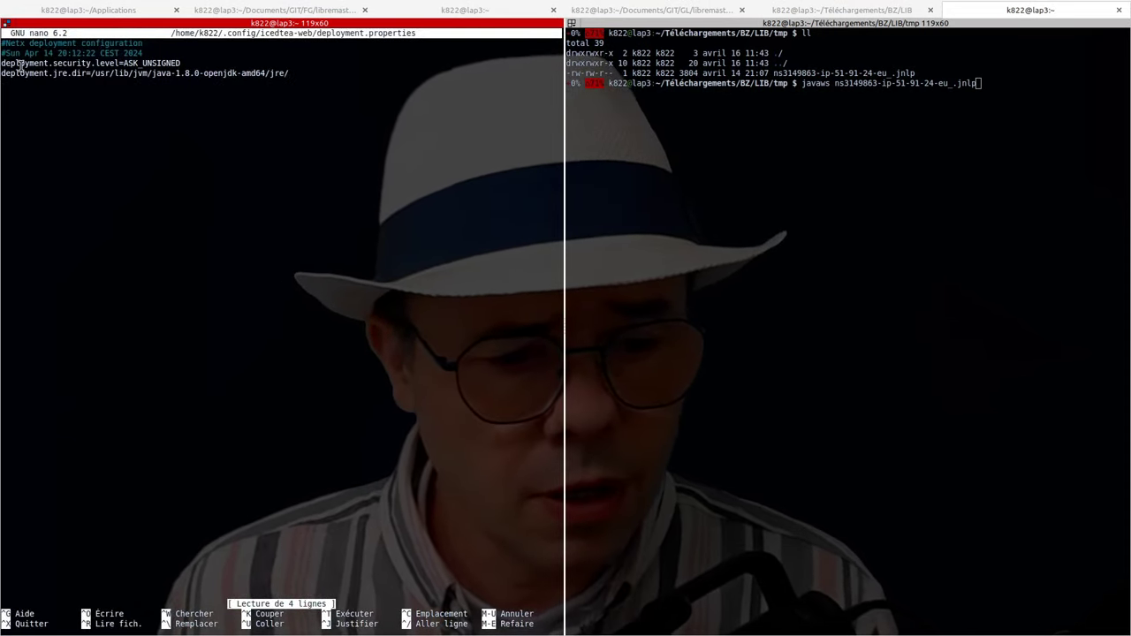
pyautogui.press('Down')
pyautogui.press('Down')
pyautogui.press('Down')
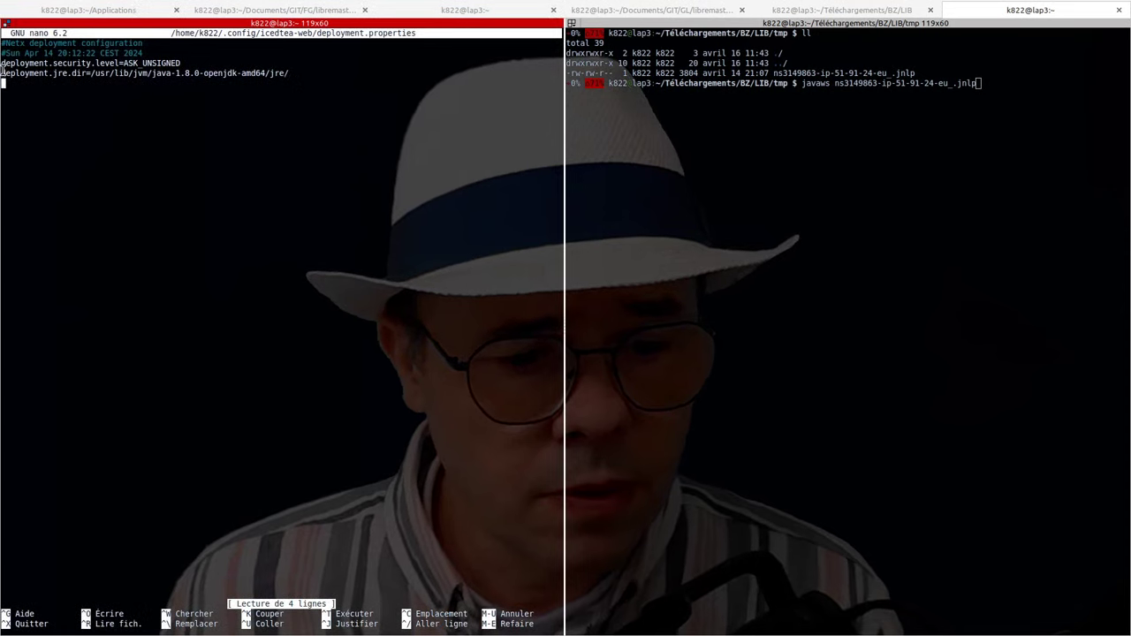
pyautogui.moveTo(2, 71); pyautogui.dragTo(290, 73)
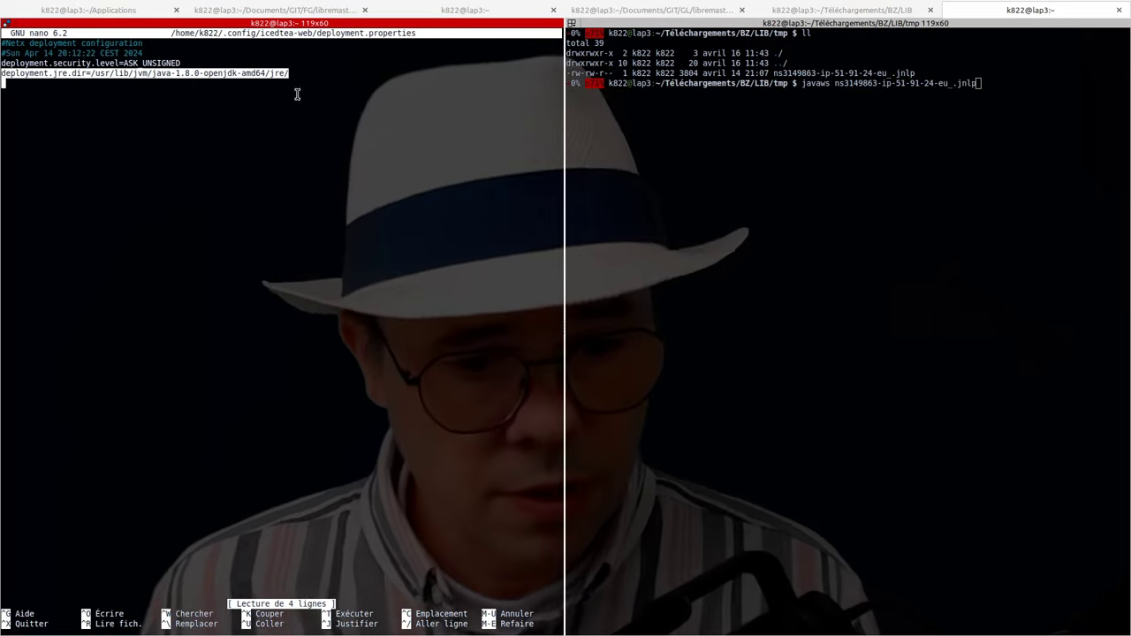
pyautogui.moveTo(56, 63); pyautogui.dragTo(148, 73)
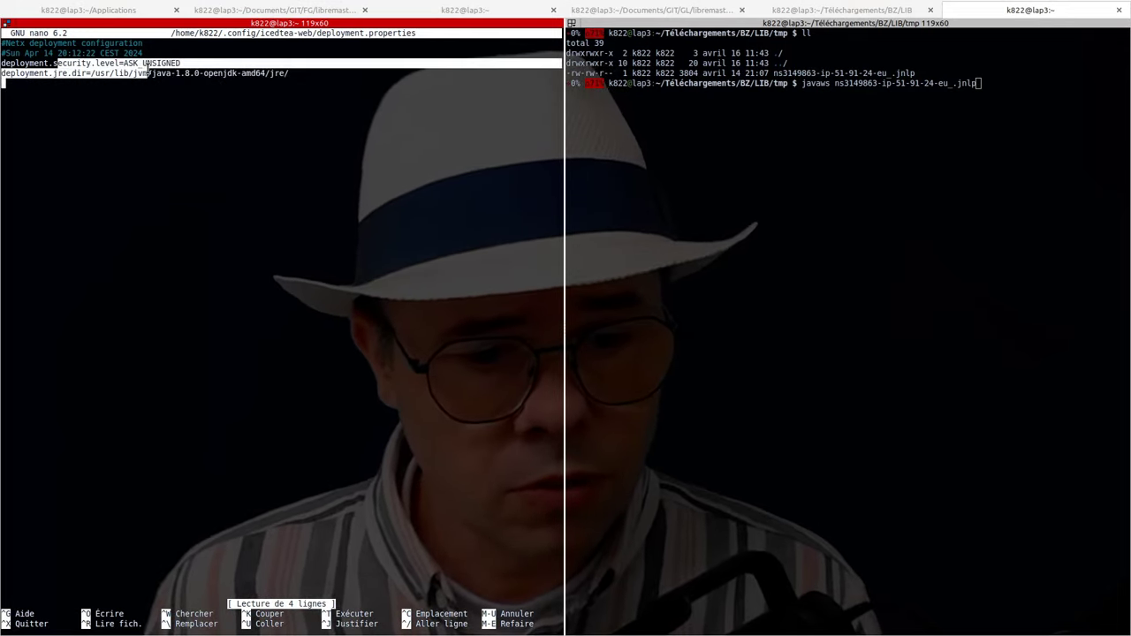
pyautogui.click(148, 69)
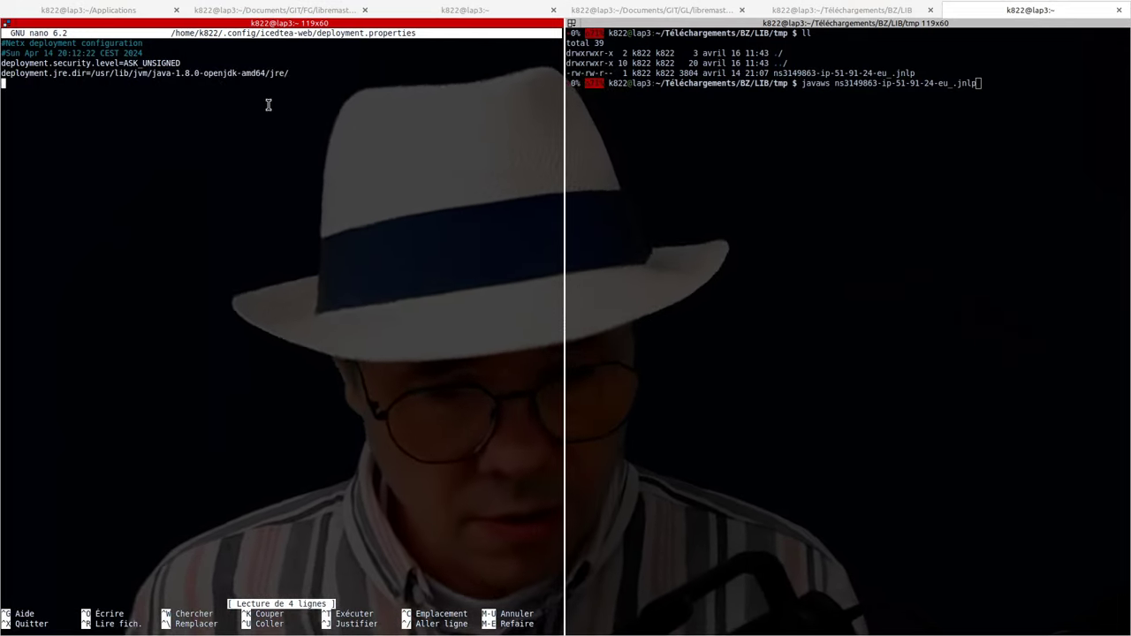
pyautogui.hotkey('ctrl', 'x')
pyautogui.click(886, 109)
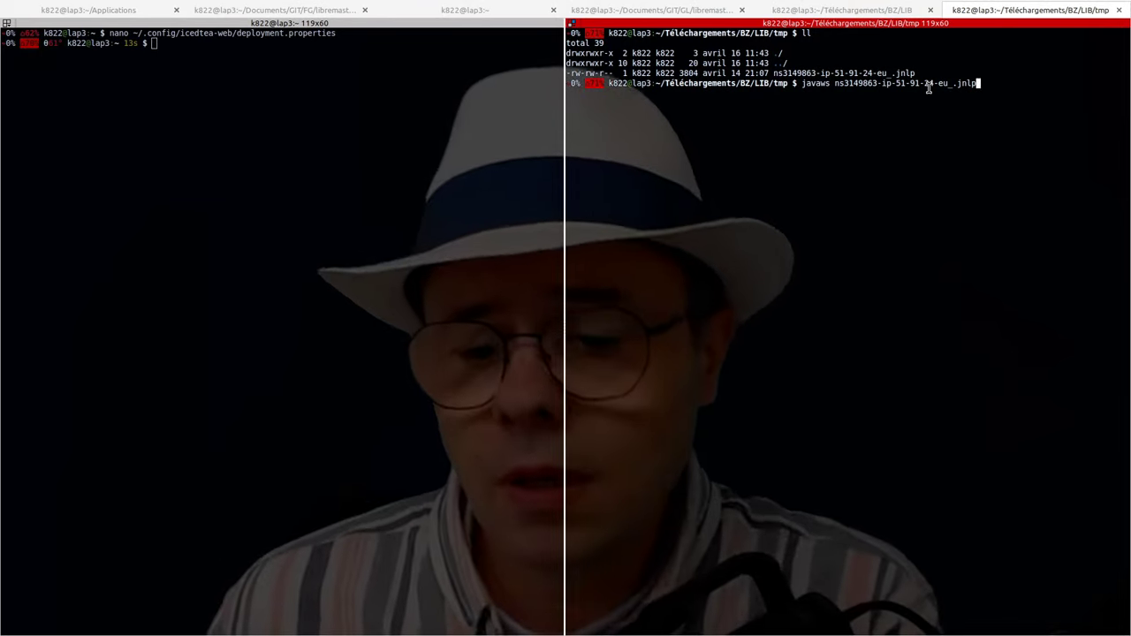
pyautogui.doubleClick(919, 82)
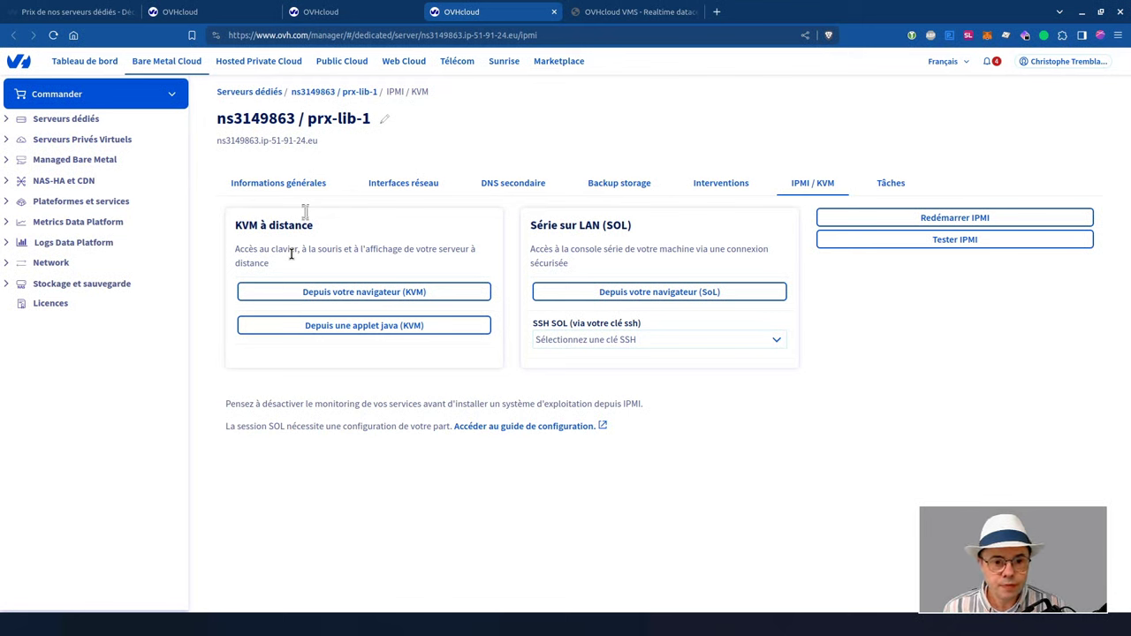
# - In the browser, request the server's browser-based remote KVM and open its console
pyautogui.click(394, 294)
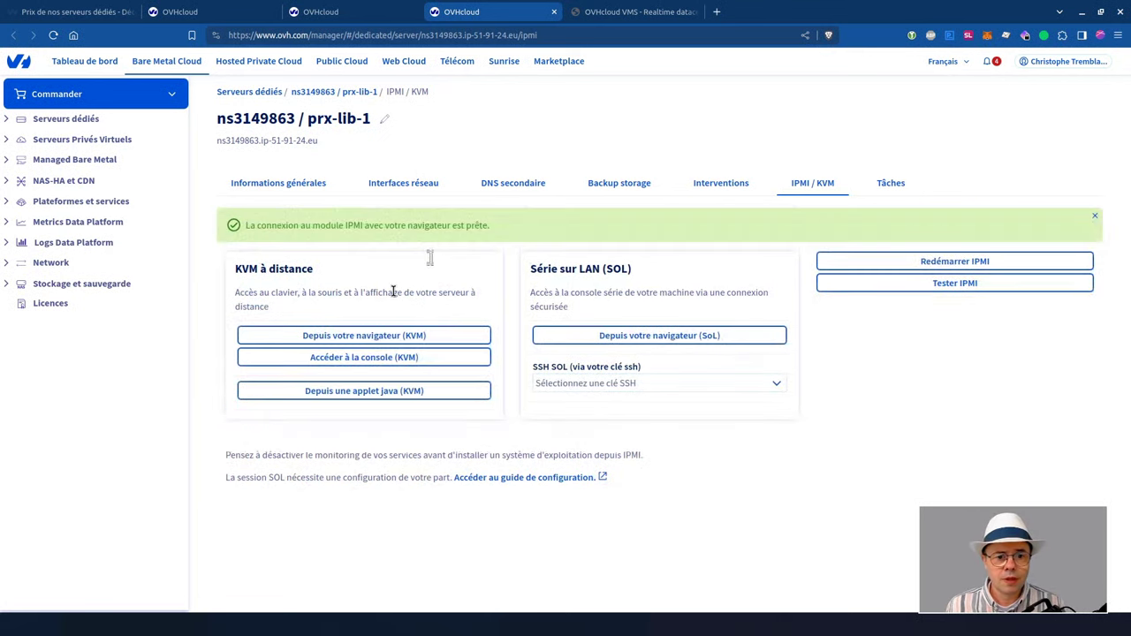
pyautogui.click(361, 360)
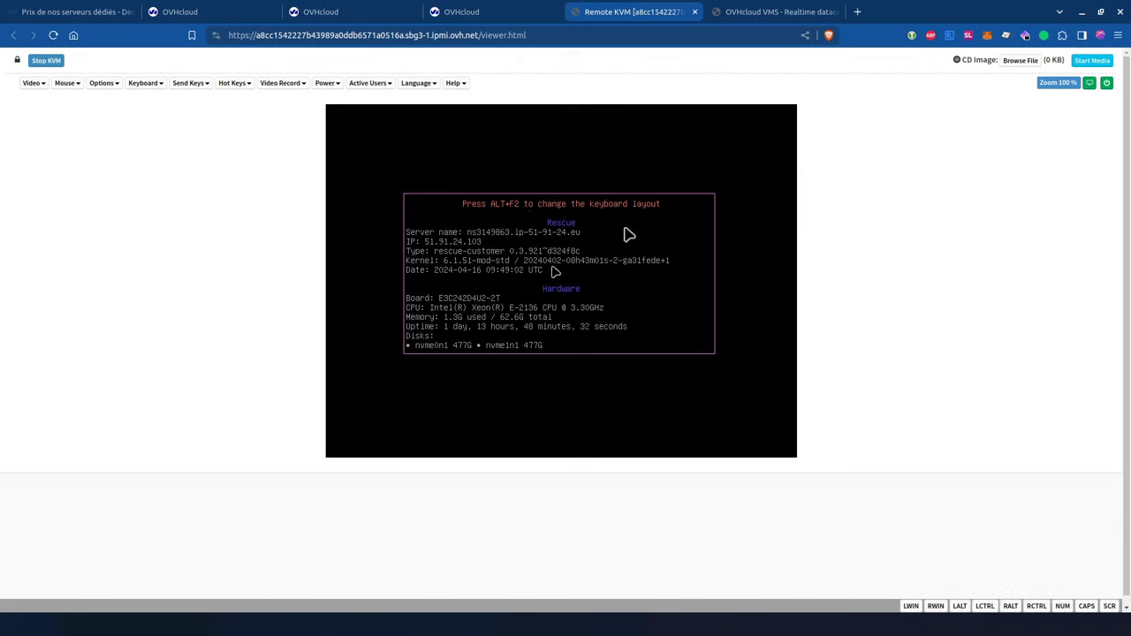
# - Check the viewer's keyboard layouts, switch the remote console back to its first virtual terminal, and release the held left Alt modifier
pyautogui.click(157, 85)
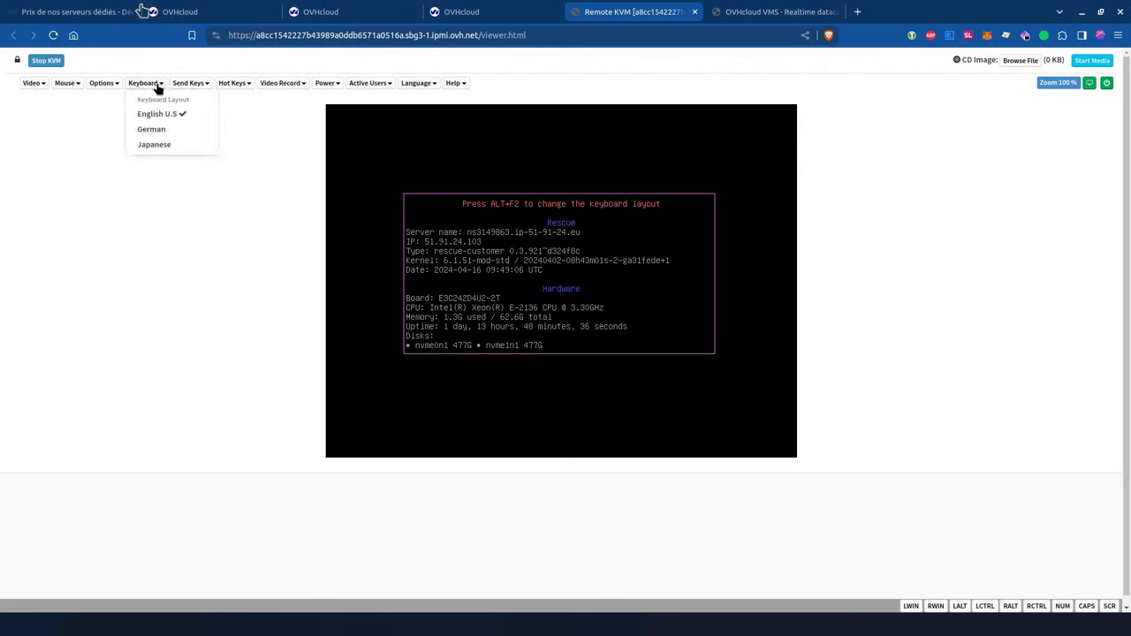
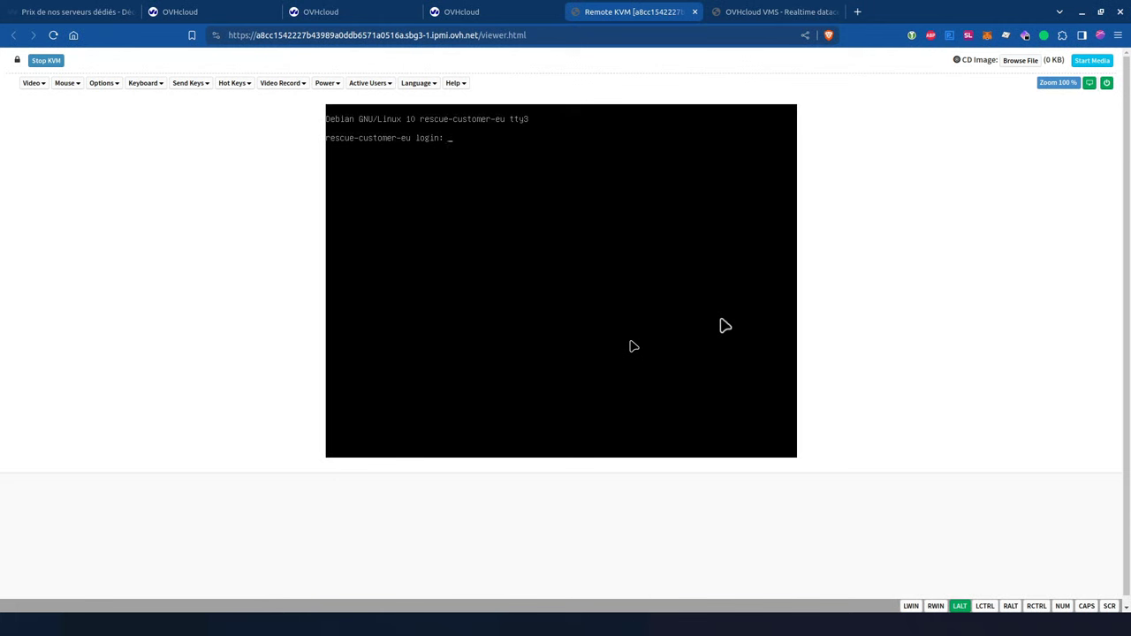
pyautogui.hotkey('alt', 'F1')
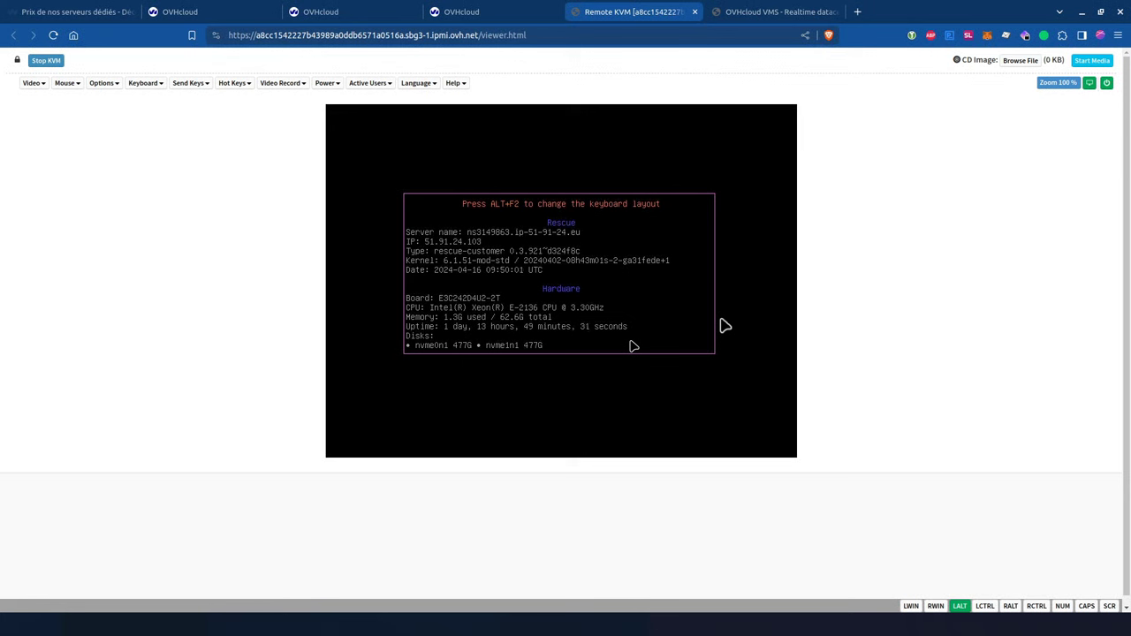
pyautogui.click(960, 607)
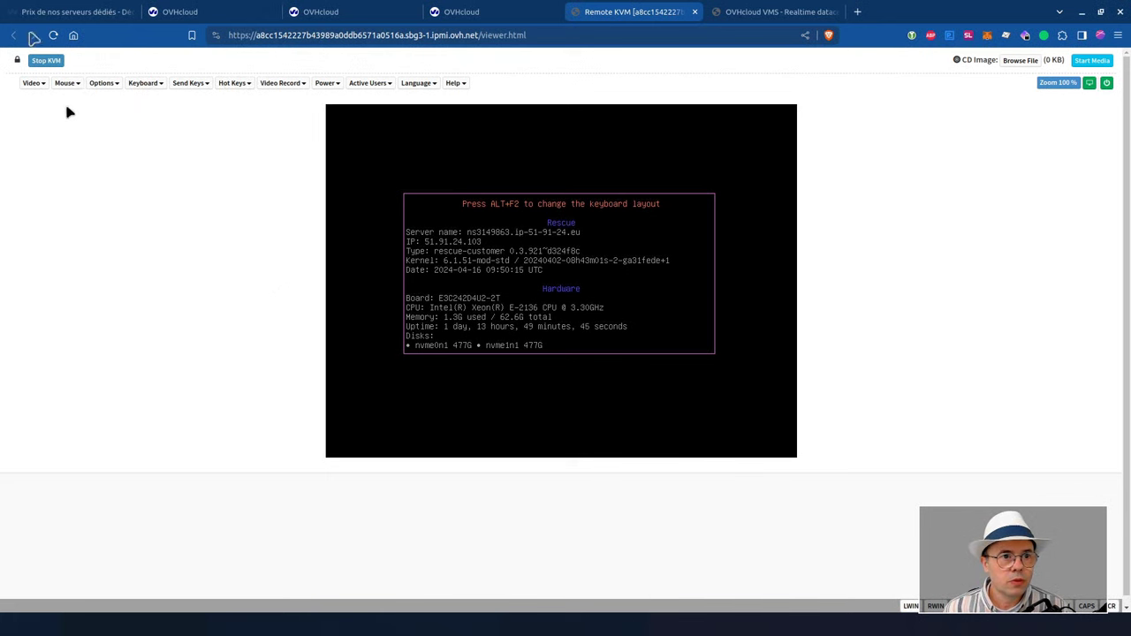
# - Review the KVM viewer's video, mouse, display quality, keyboard layout, key sending, hot key, power and language options
pyautogui.click(33, 83)
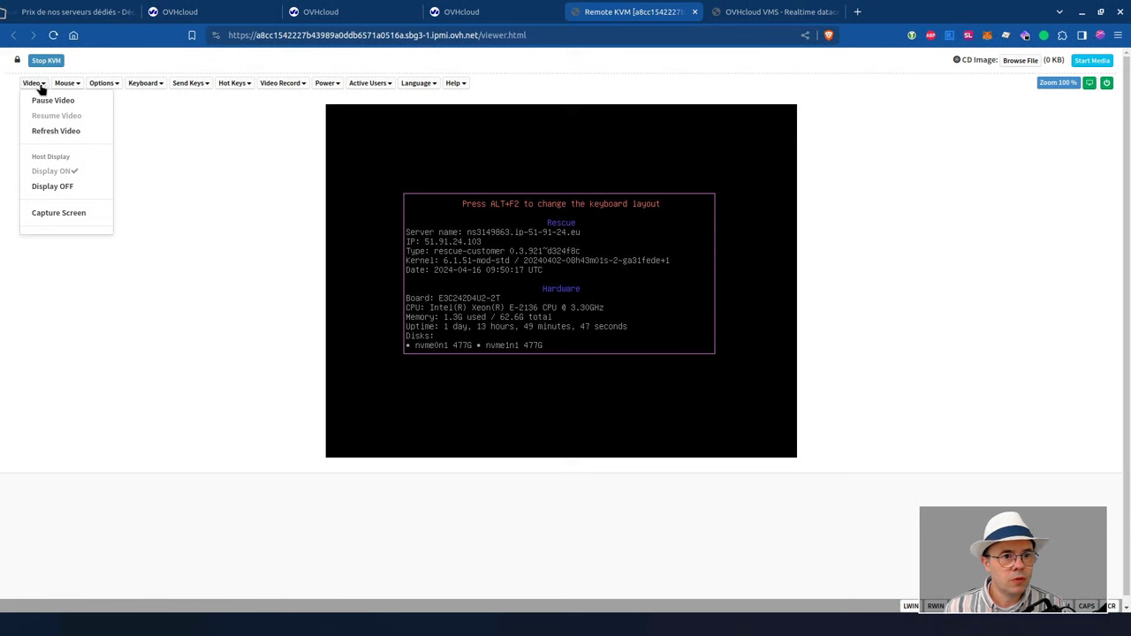
pyautogui.click(71, 85)
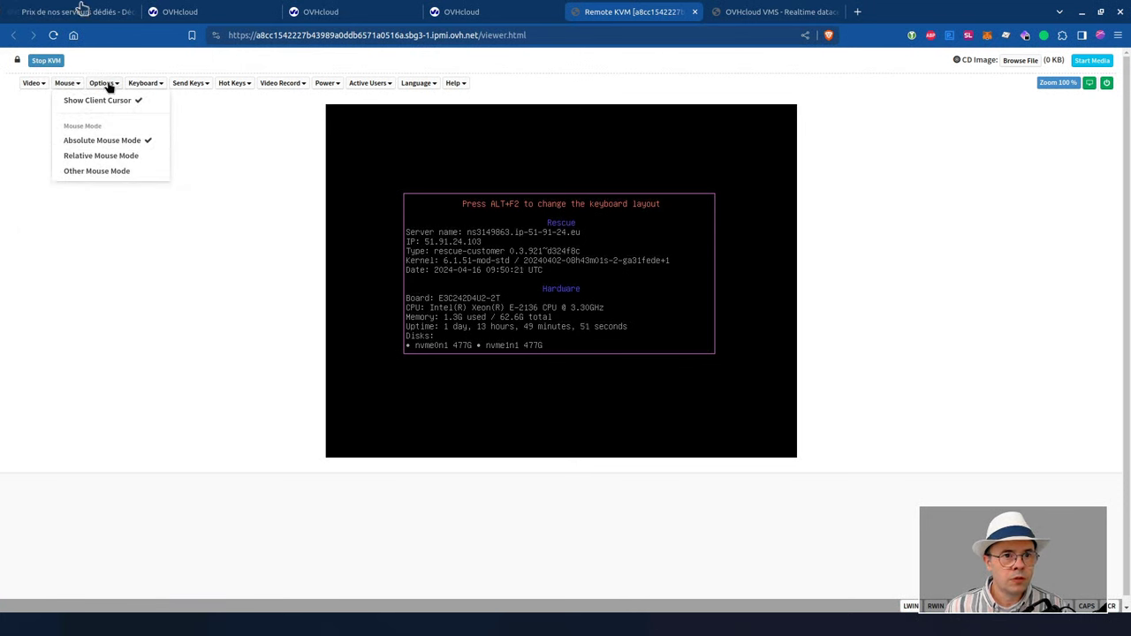
pyautogui.click(104, 84)
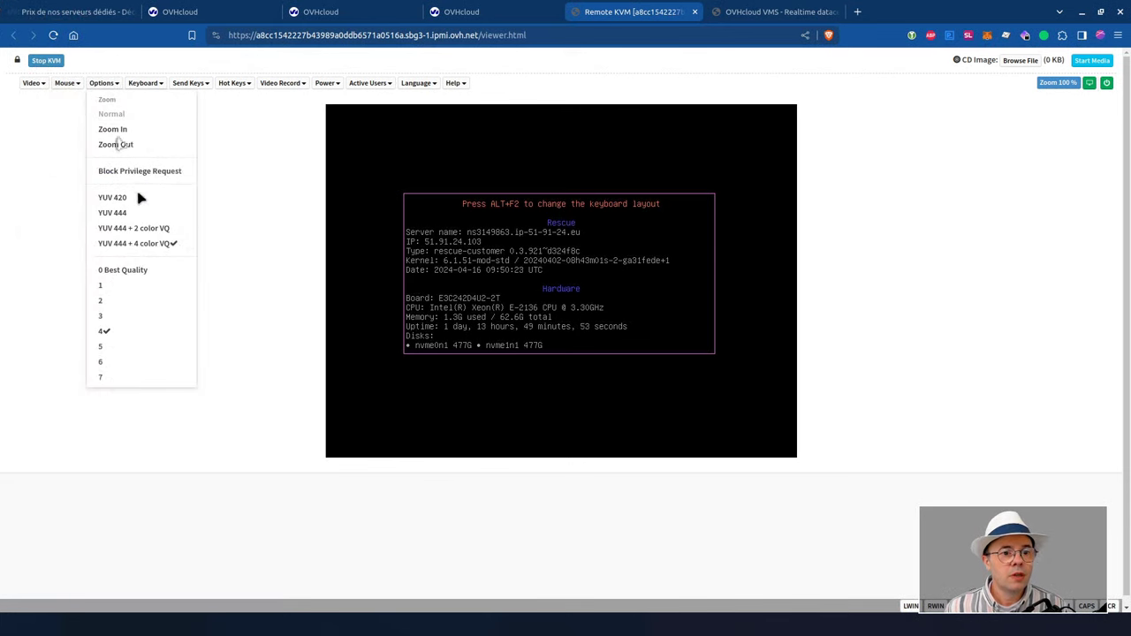
pyautogui.click(145, 84)
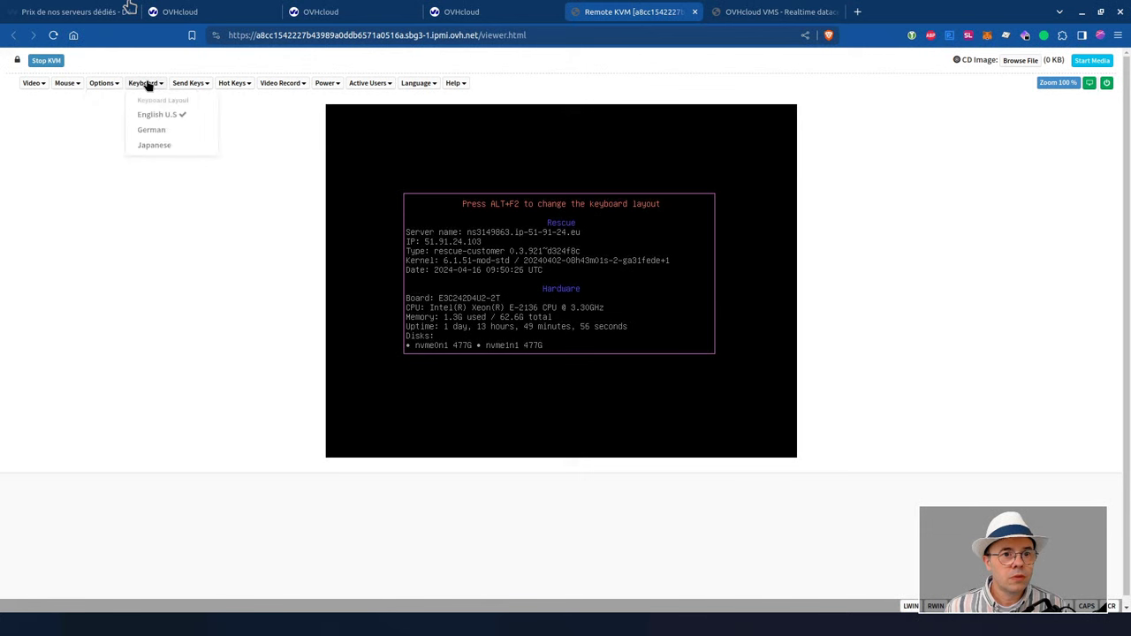
pyautogui.click(192, 84)
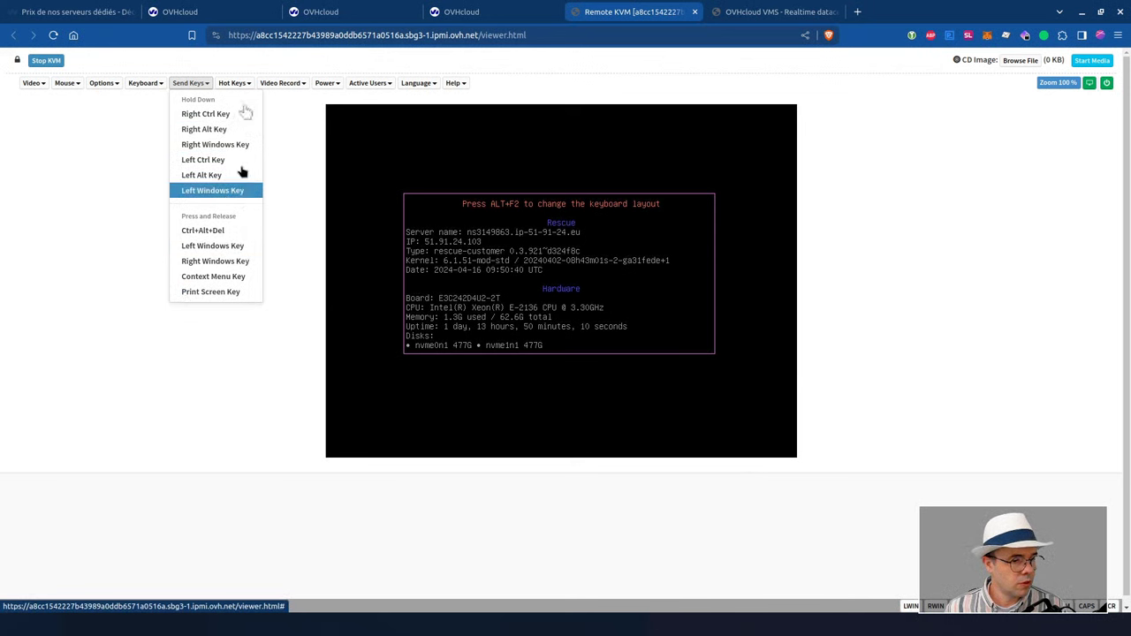
pyautogui.click(192, 354)
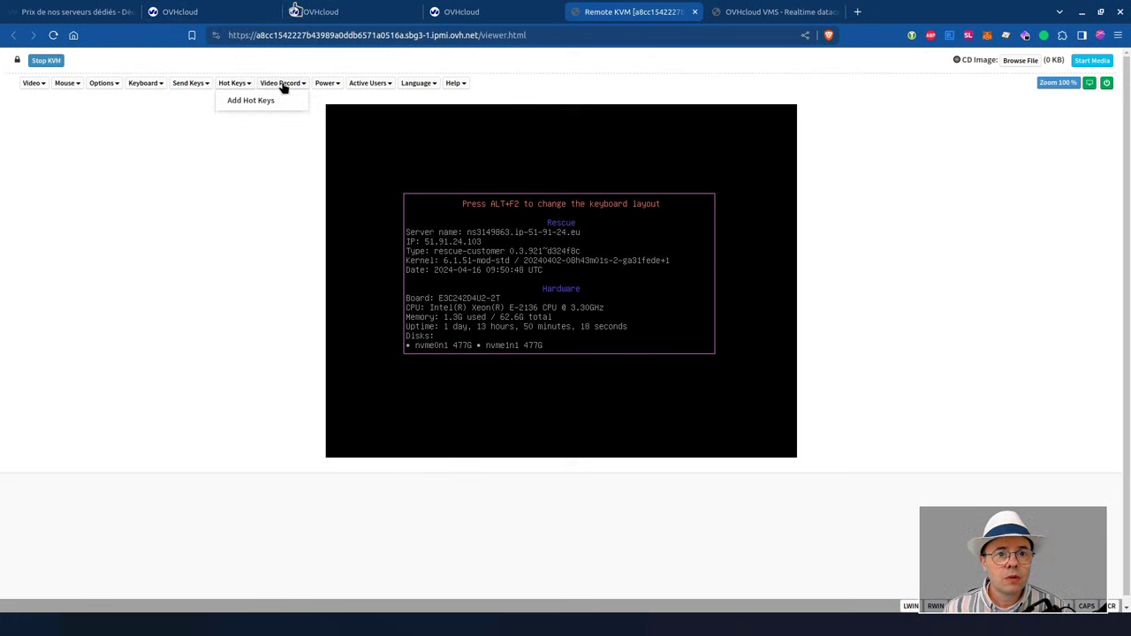
pyautogui.click(328, 84)
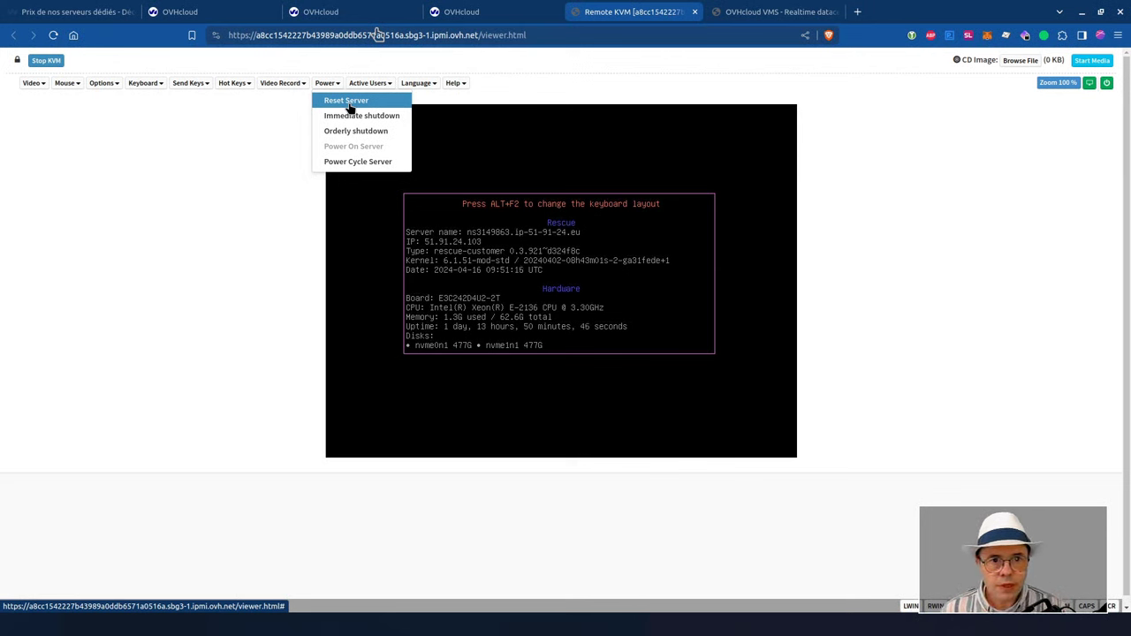
pyautogui.click(420, 85)
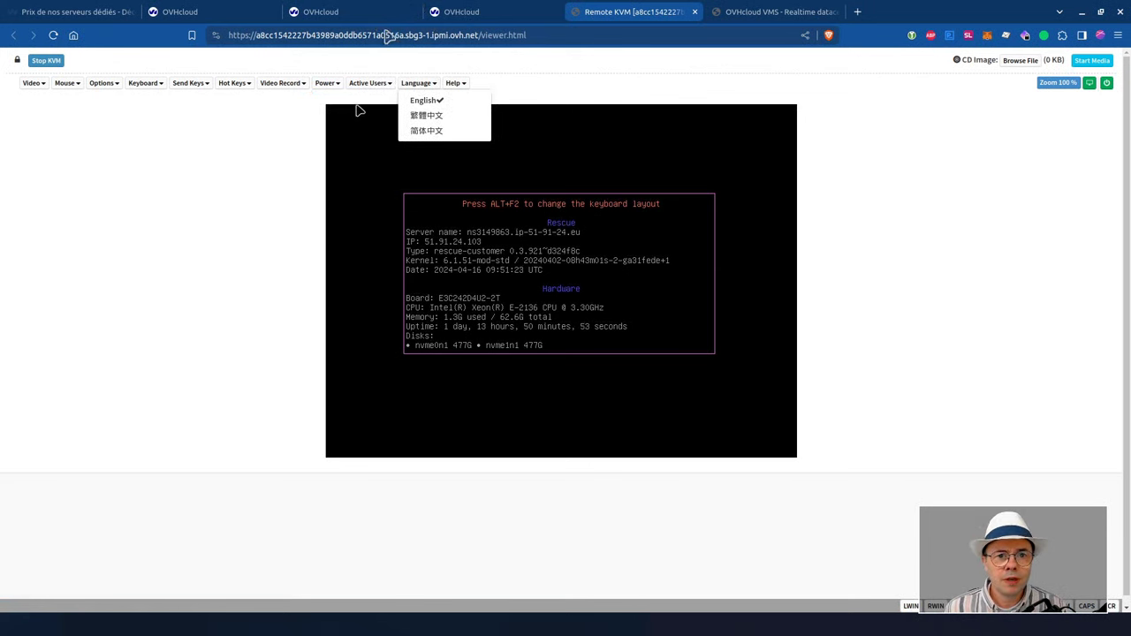
# - Reset the server from the remote KVM viewer and confirm the Power Reset operation
pyautogui.click(327, 84)
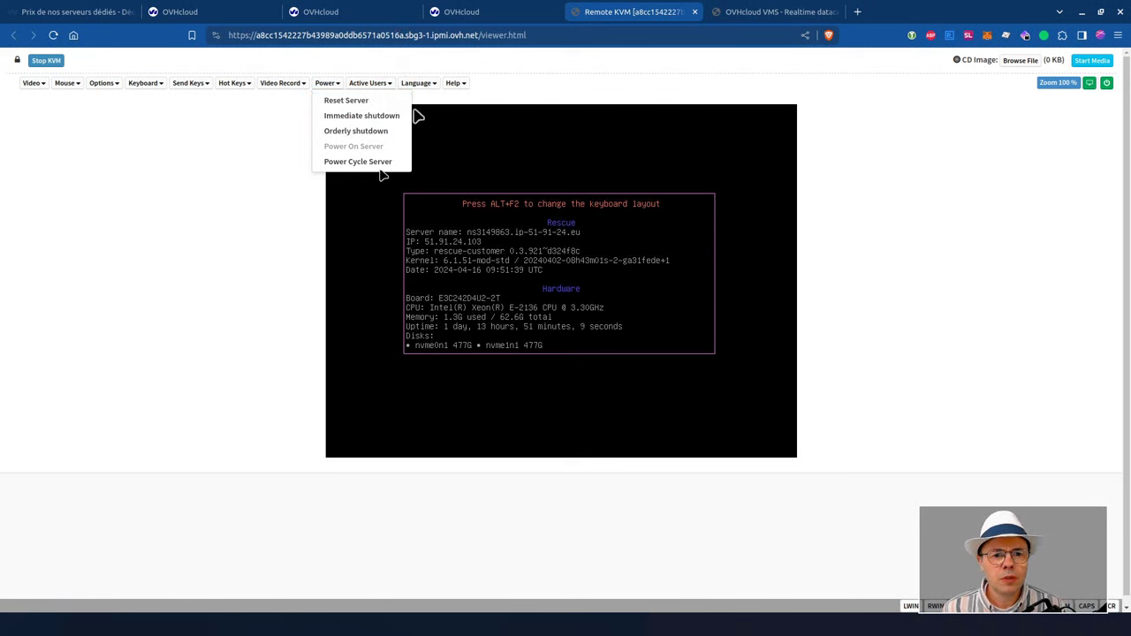
pyautogui.click(368, 106)
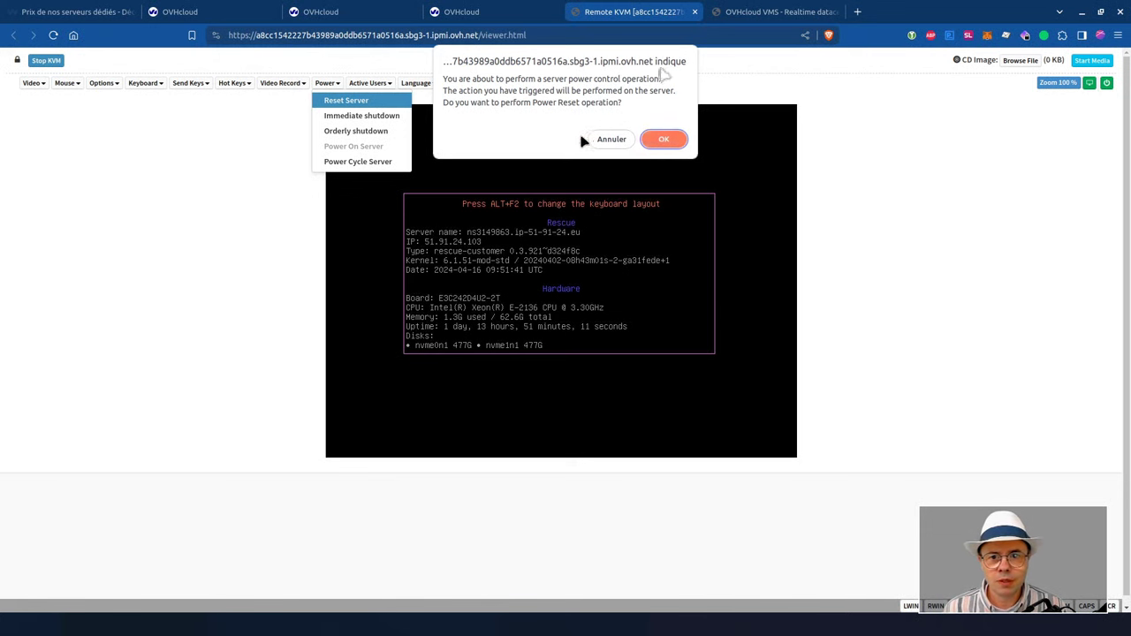
pyautogui.click(663, 140)
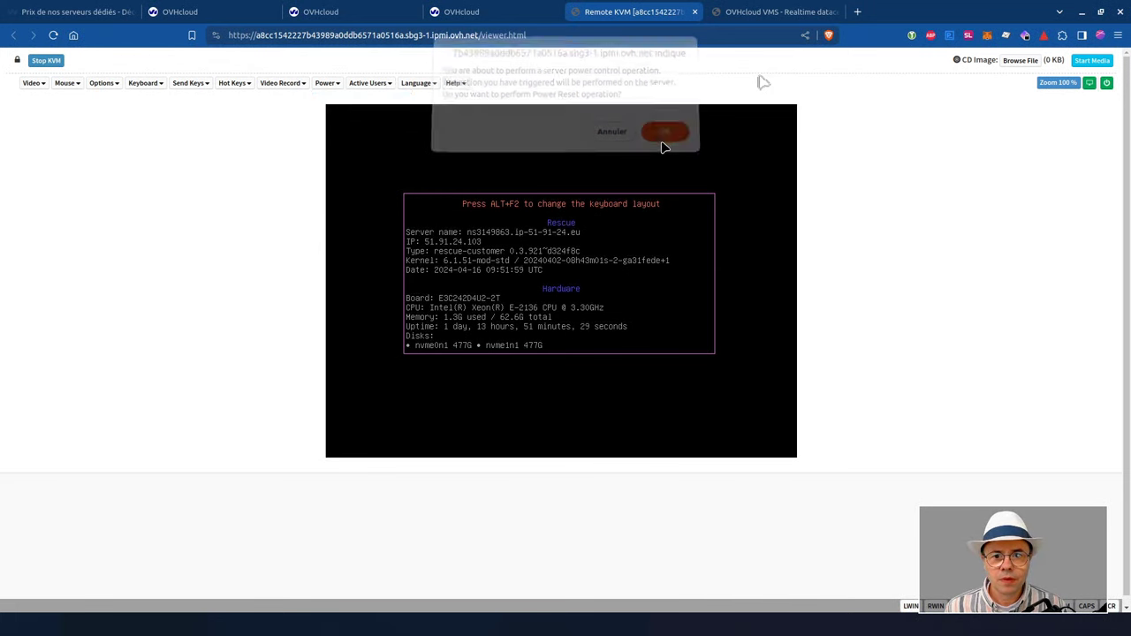
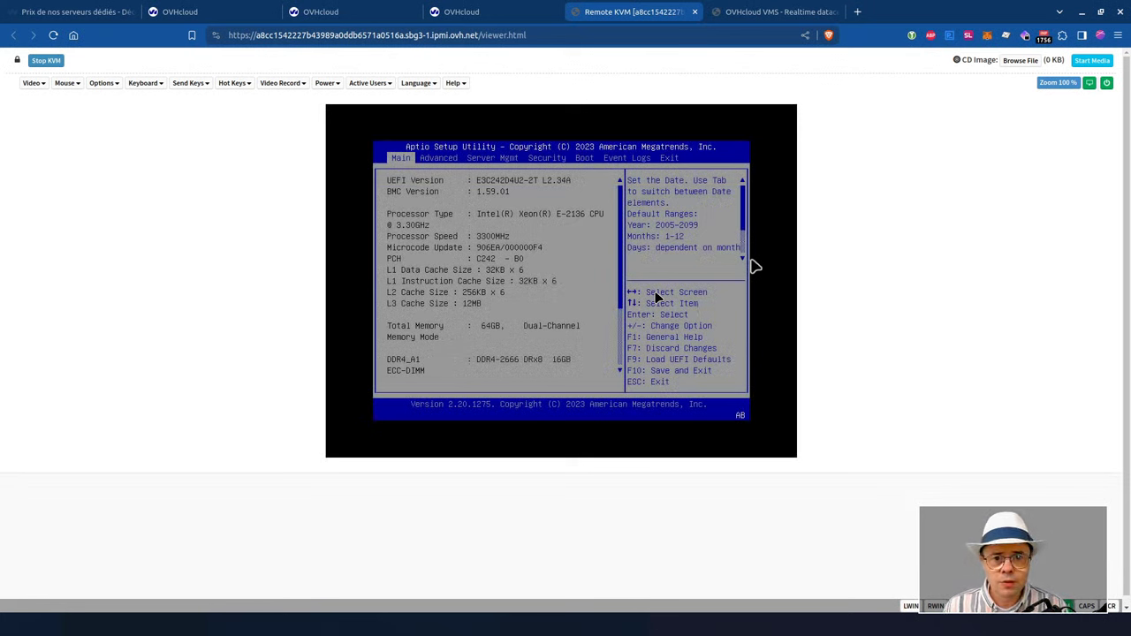
# - Examine the Advanced, Boot, Event Logs and Server Mgmt pages of the Aptio Setup Utility, including Inventory support, and return to Main
pyautogui.press('Right')
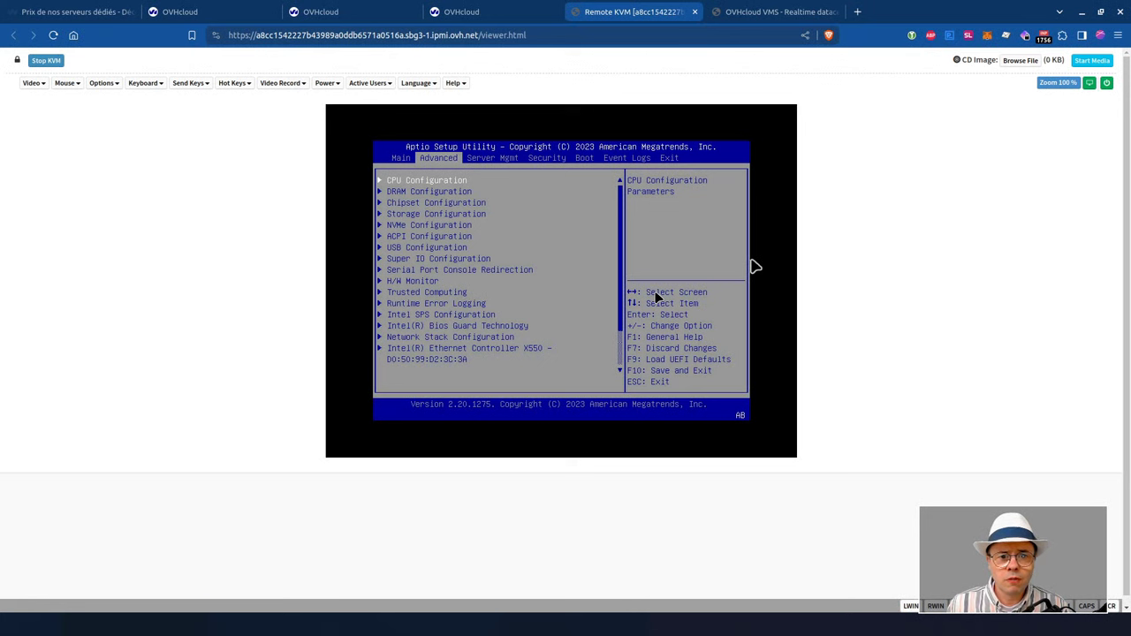
pyautogui.press('Right')
pyautogui.press('Right')
pyautogui.press('Right')
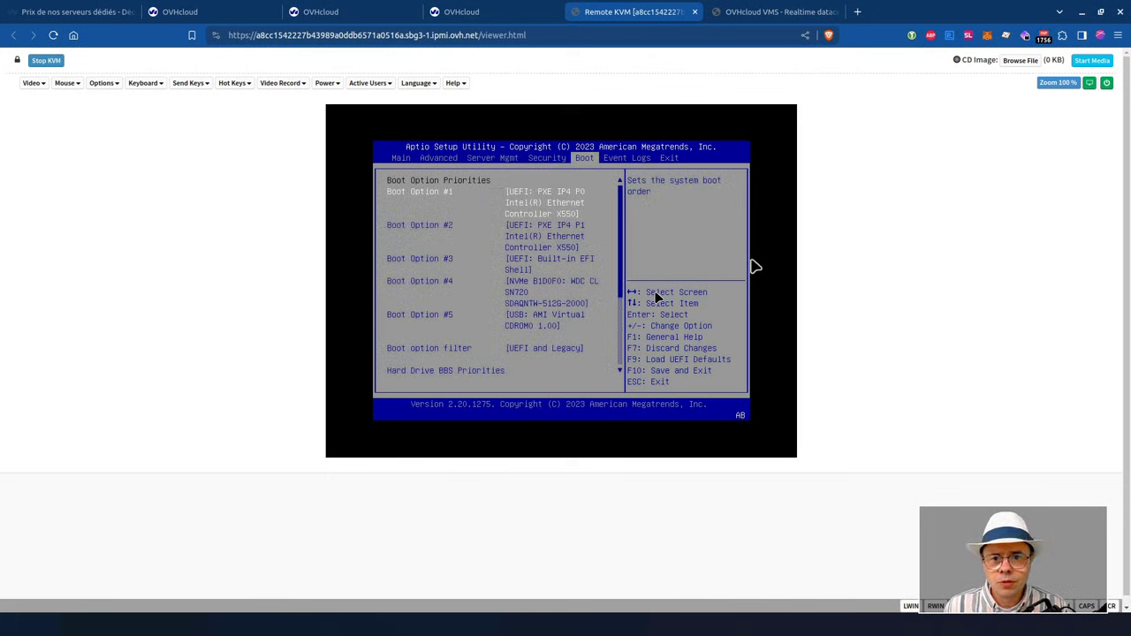
pyautogui.press('Right')
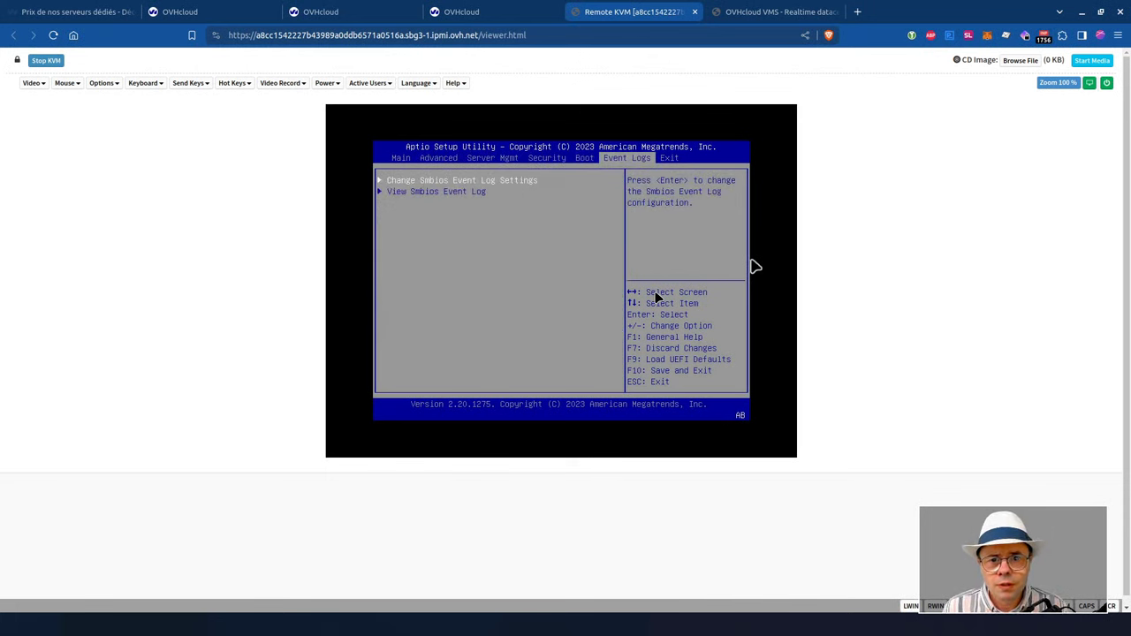
pyautogui.press('Left')
pyautogui.press('Left')
pyautogui.press('Left')
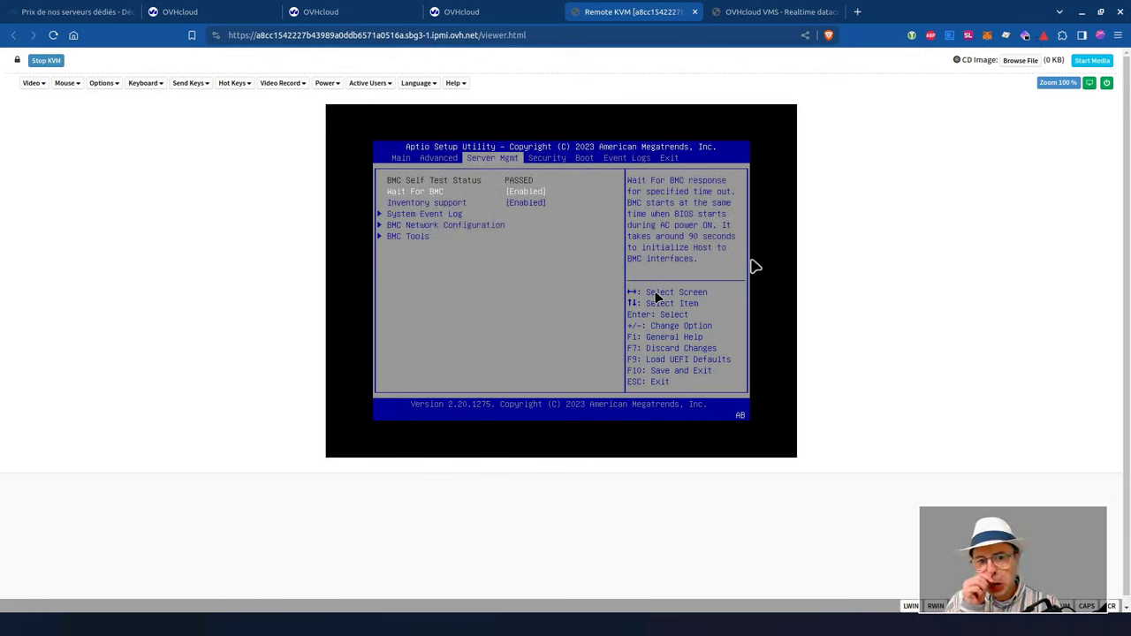
pyautogui.press('Down')
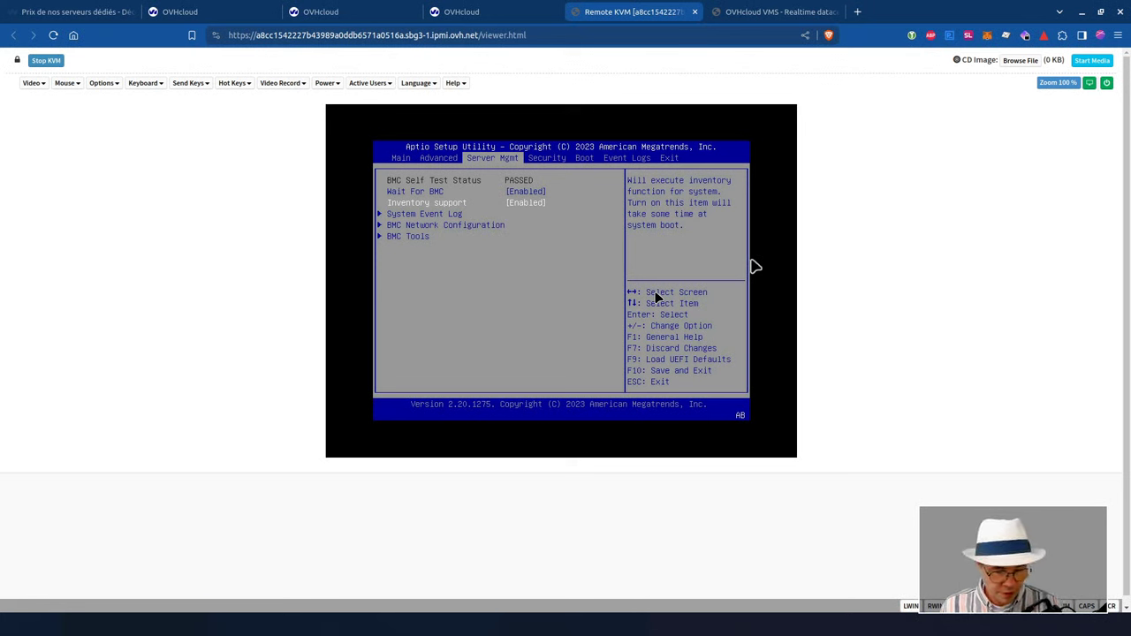
pyautogui.press('Left')
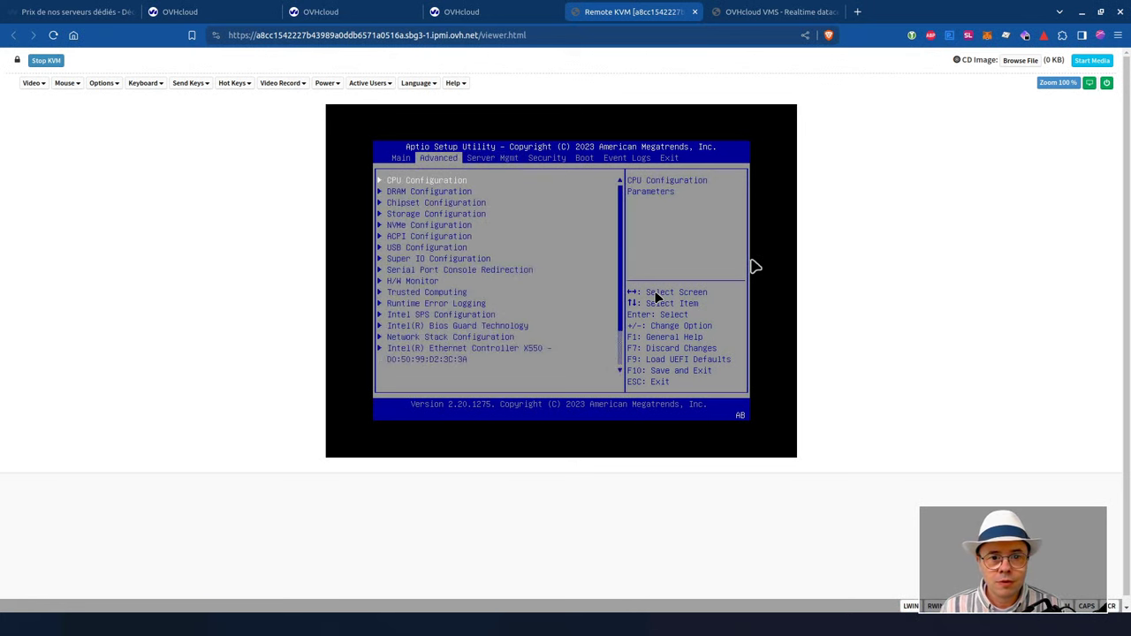
pyautogui.press('Left')
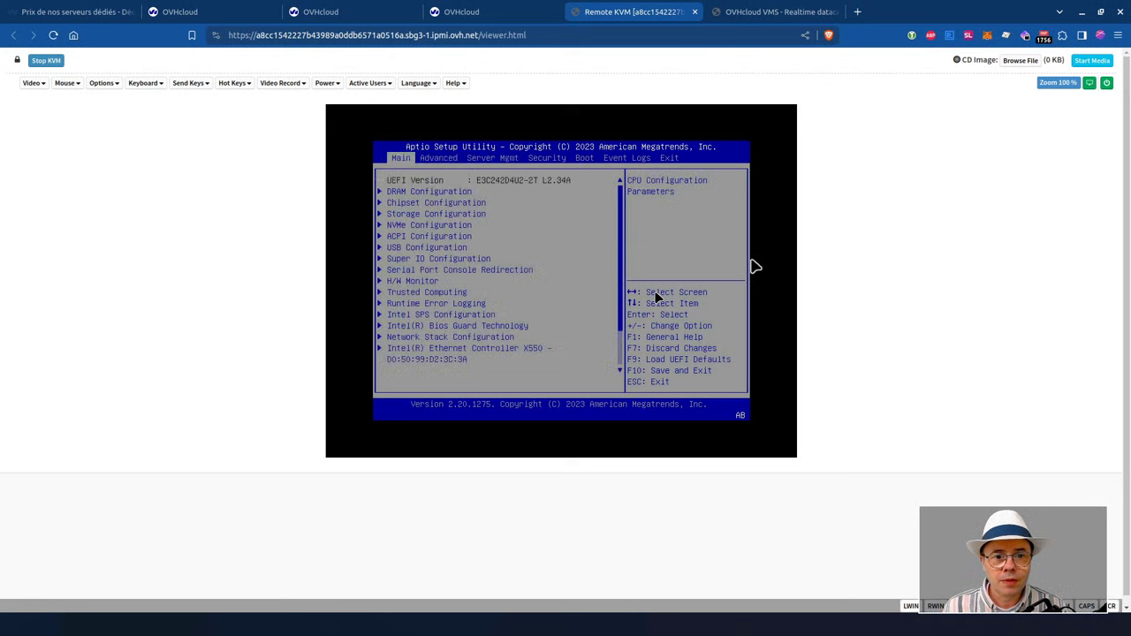
# - Examine the setup utility's exit and Boot Override choices, and go back to the Boot Option Priorities
pyautogui.press('Right')
pyautogui.press('Right')
pyautogui.press('Right')
pyautogui.press('Right')
pyautogui.press('Right')
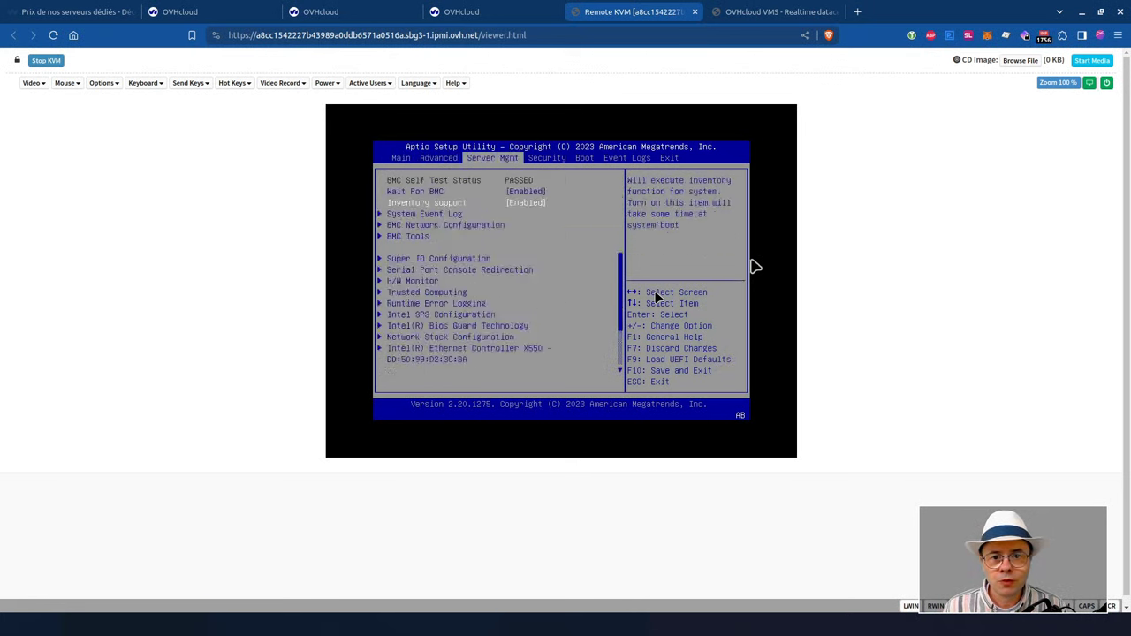
pyautogui.press('Right')
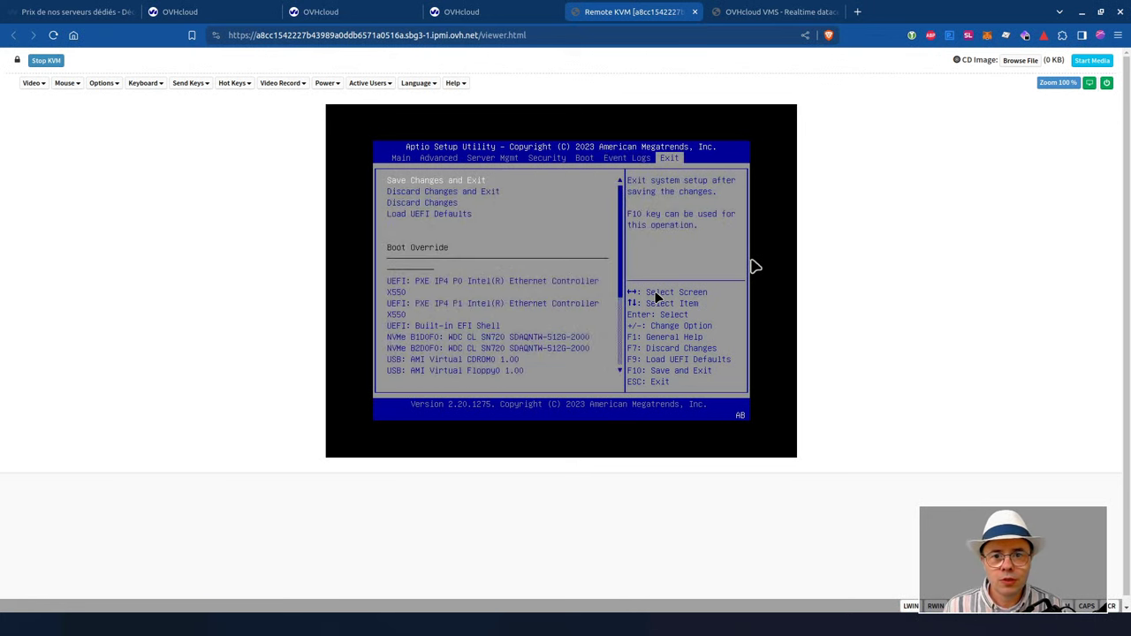
pyautogui.press('Left')
pyautogui.press('Left')
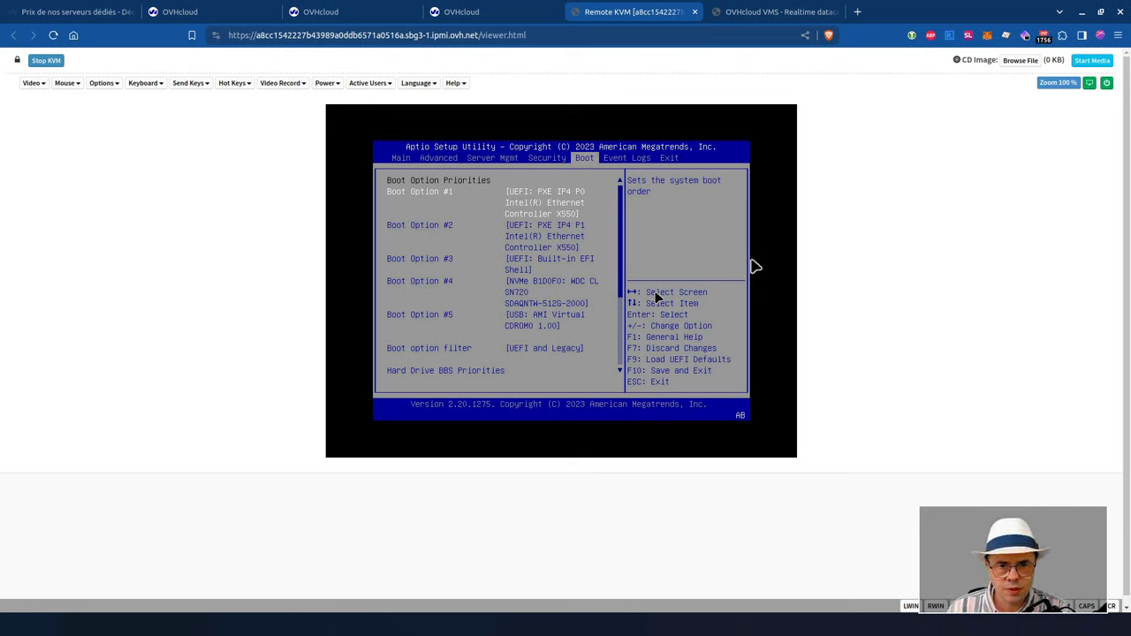
# - Among the Advanced settings, inspect the first Intel Ethernet Controller X550 port's driver, link status and MAC address, and return to the list
pyautogui.press('Left')
pyautogui.press('Left')
pyautogui.press('Left')
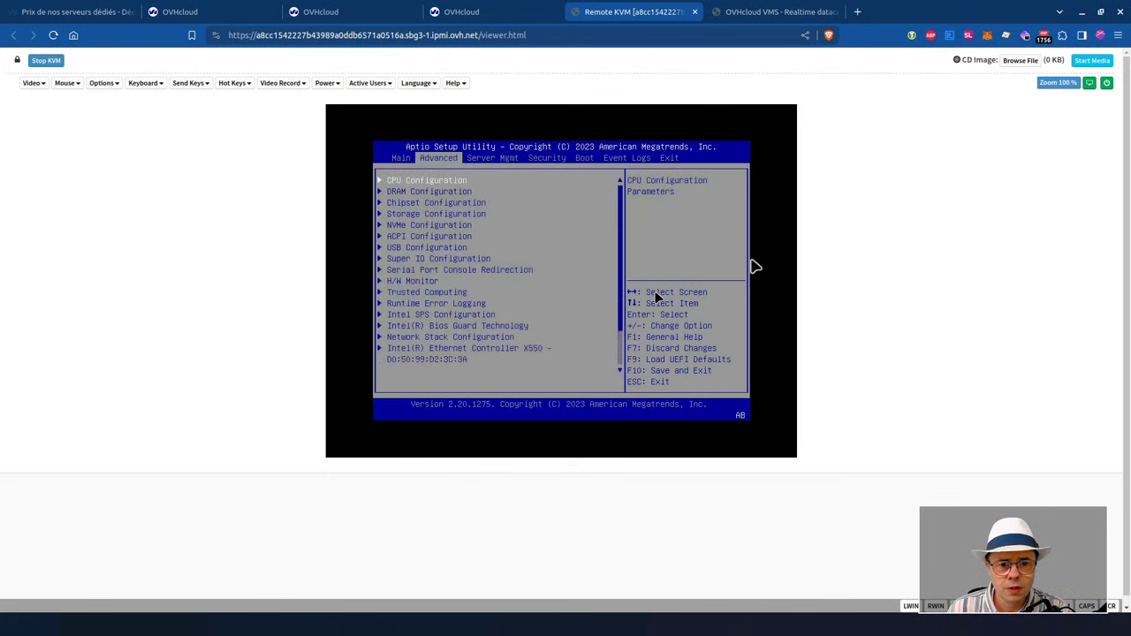
pyautogui.press('Down')
pyautogui.press('Down')
pyautogui.press('Down')
pyautogui.press('Down')
pyautogui.press('Down')
pyautogui.press('Down')
pyautogui.press('Down')
pyautogui.press('Down')
pyautogui.press('Down')
pyautogui.press('Down')
pyautogui.press('Down')
pyautogui.press('Down')
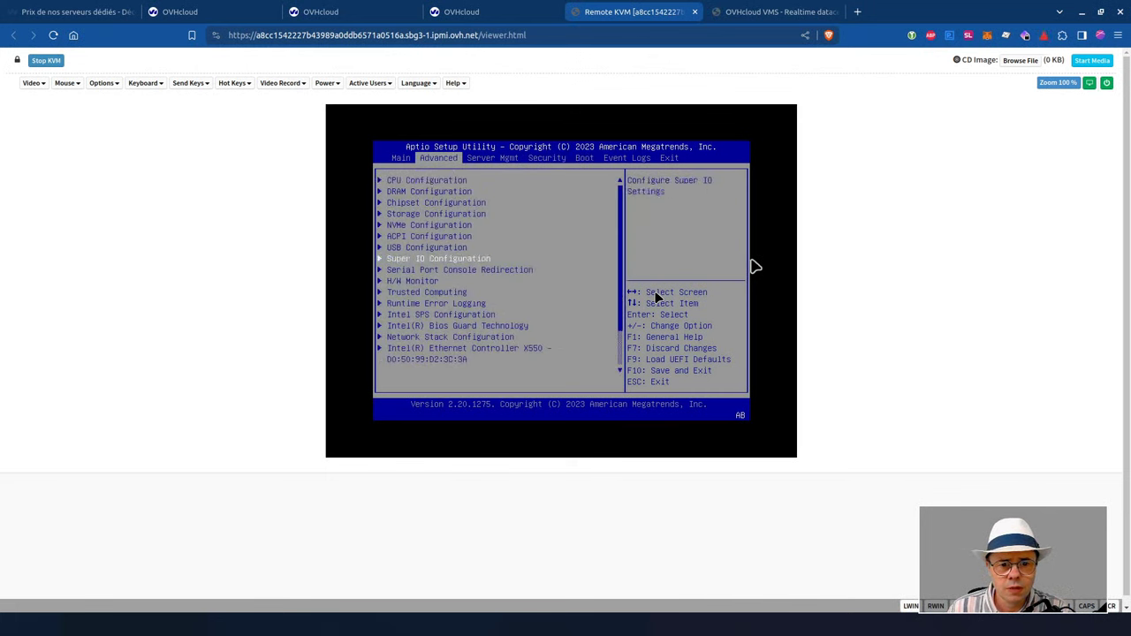
pyautogui.press('Down')
pyautogui.press('Down')
pyautogui.press('Down')
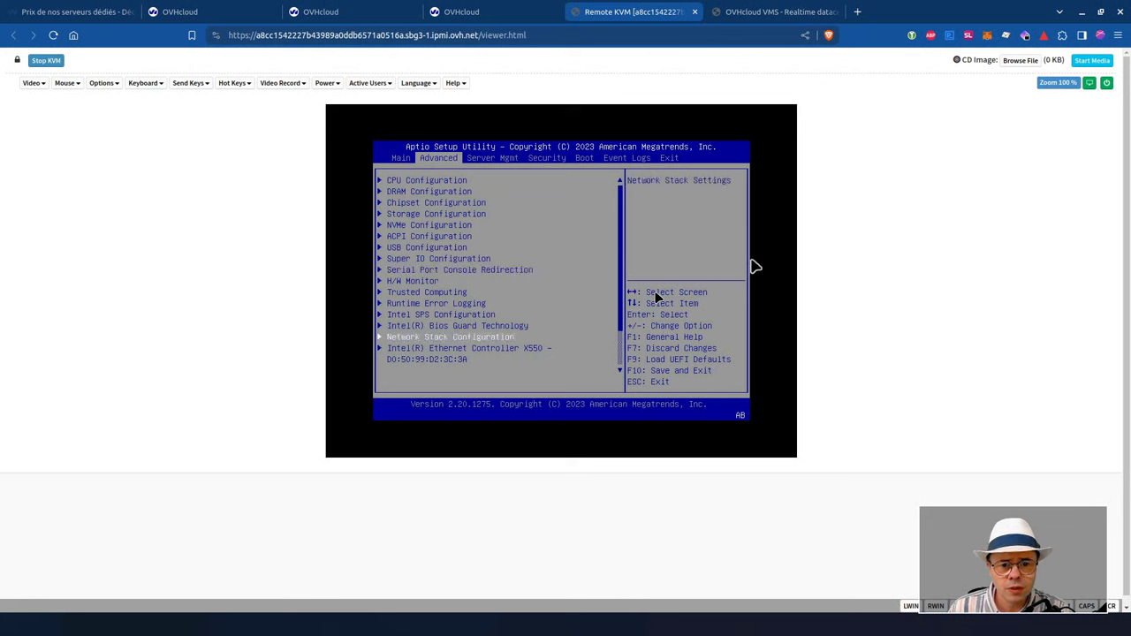
pyautogui.press('Down')
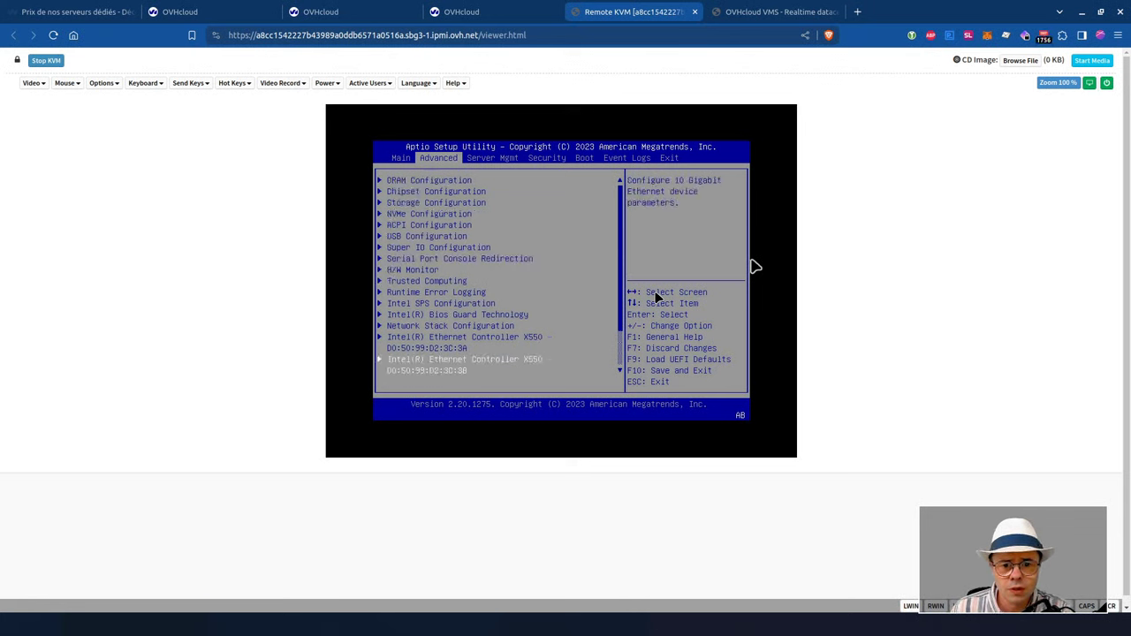
pyautogui.press('Down')
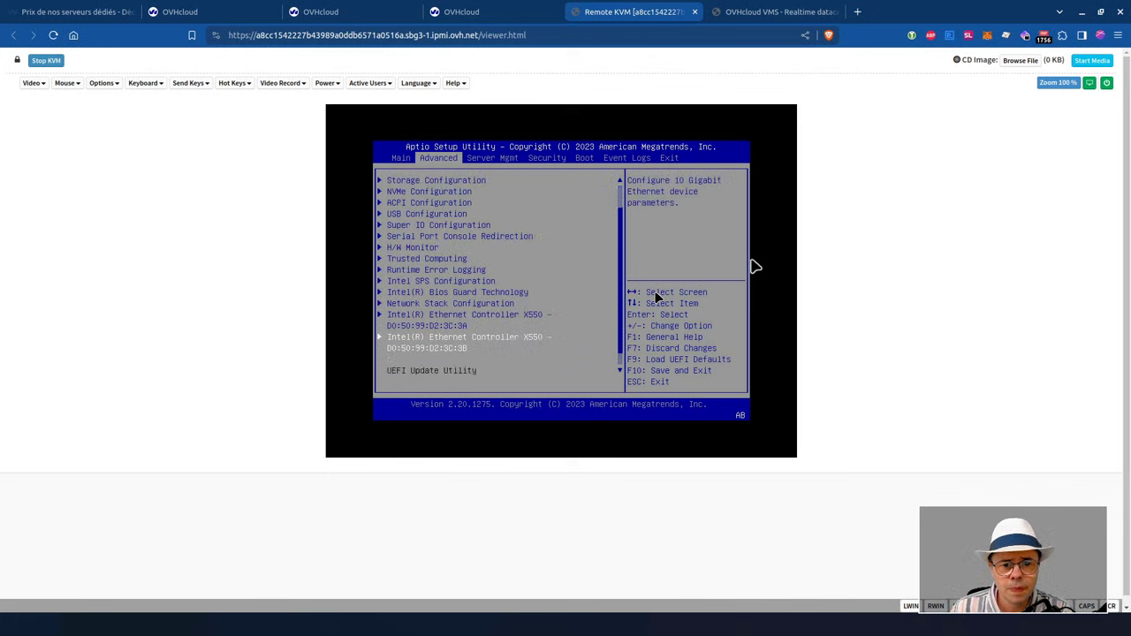
pyautogui.press('Up')
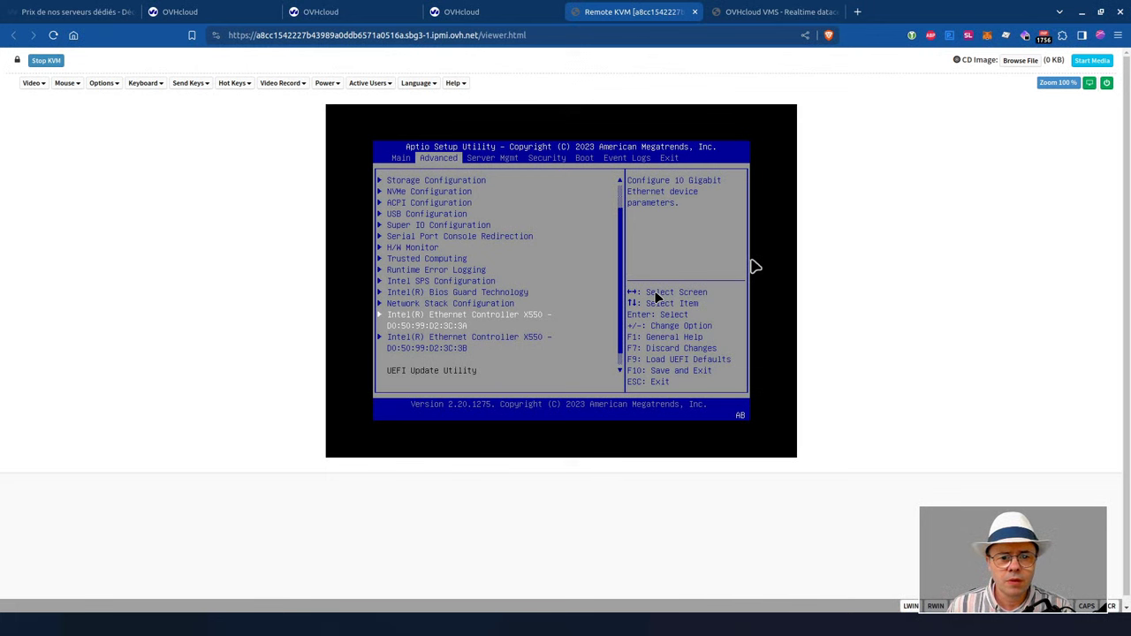
pyautogui.press('Return')
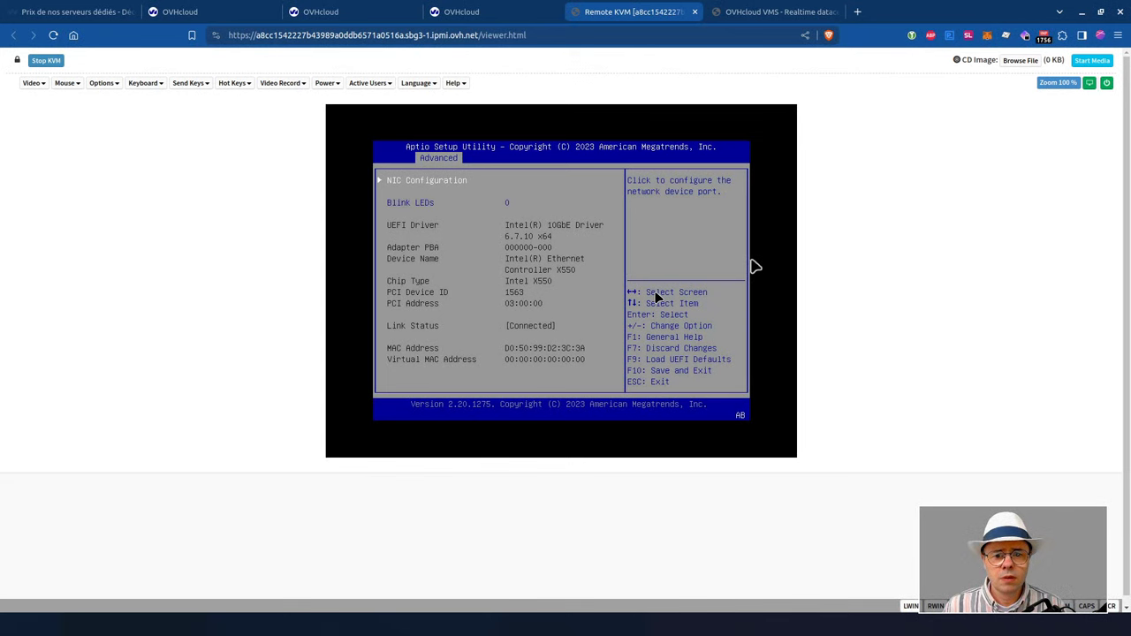
pyautogui.press('Escape')
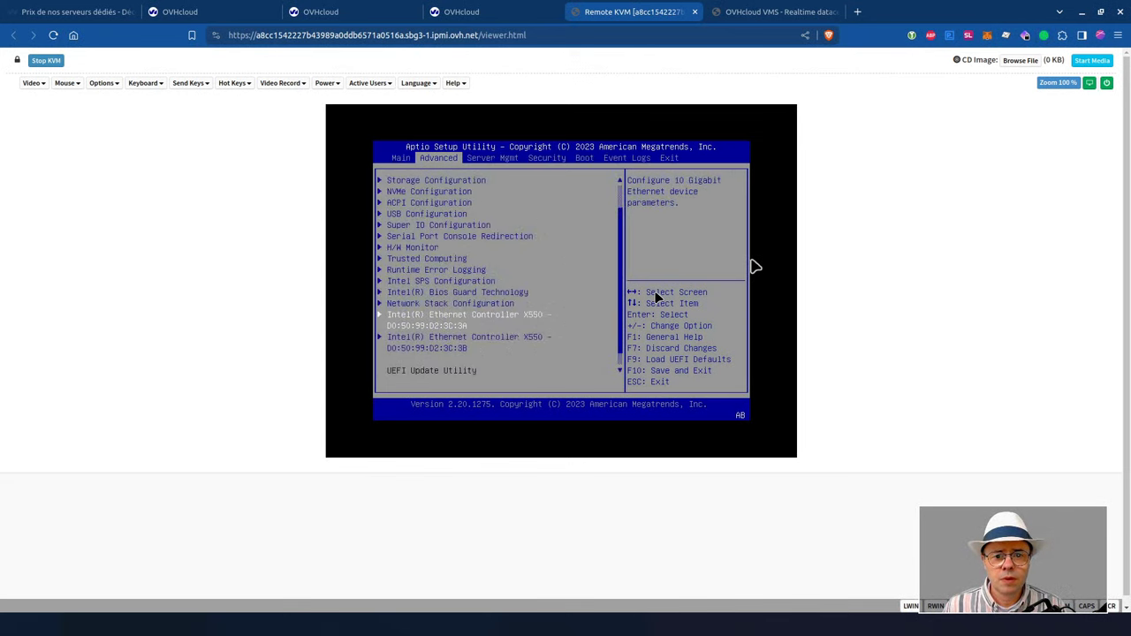
# - Recheck the Boot Option Priorities and Security settings, and inspect the first Intel X550 port's details again before returning to Advanced
pyautogui.press('Right')
pyautogui.press('Right')
pyautogui.press('Right')
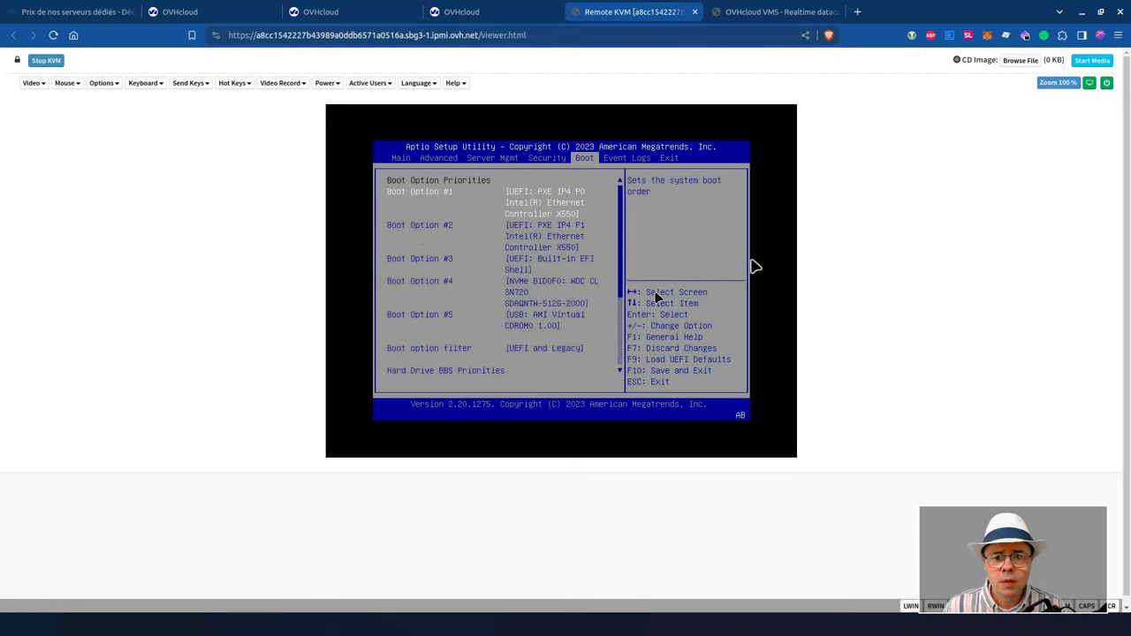
pyautogui.press('Left')
pyautogui.press('Left')
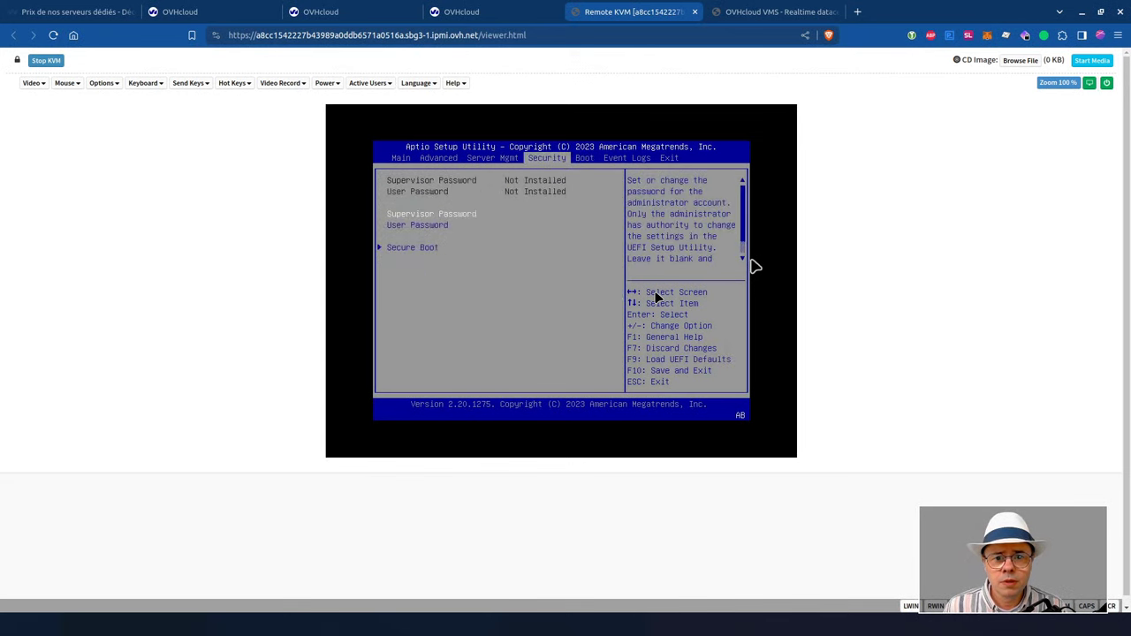
pyautogui.press('Left')
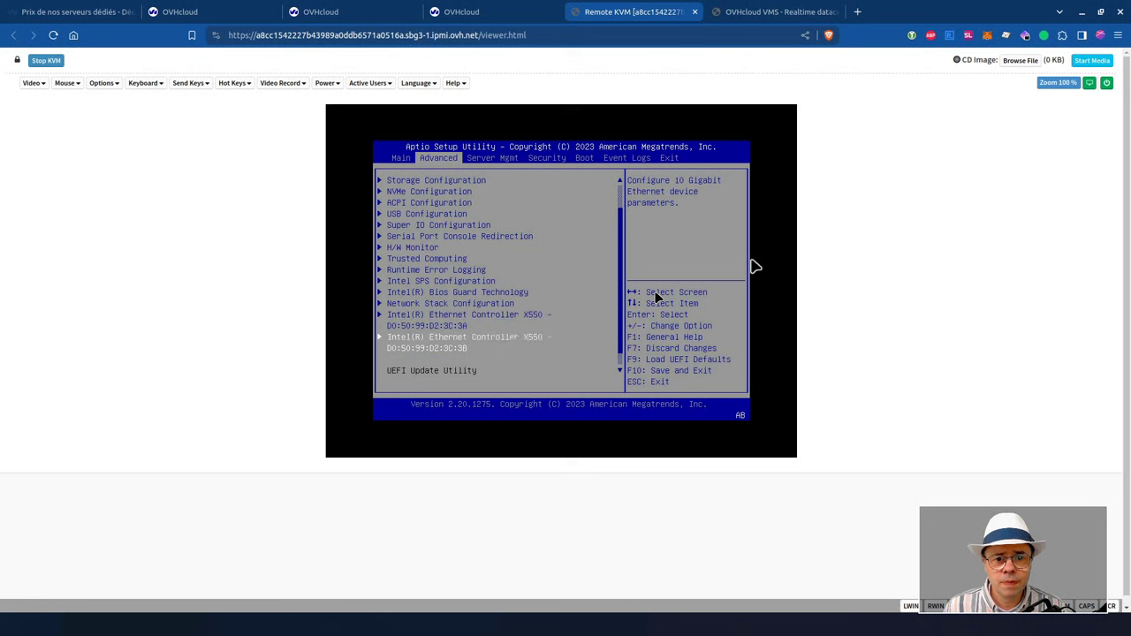
pyautogui.press('Return')
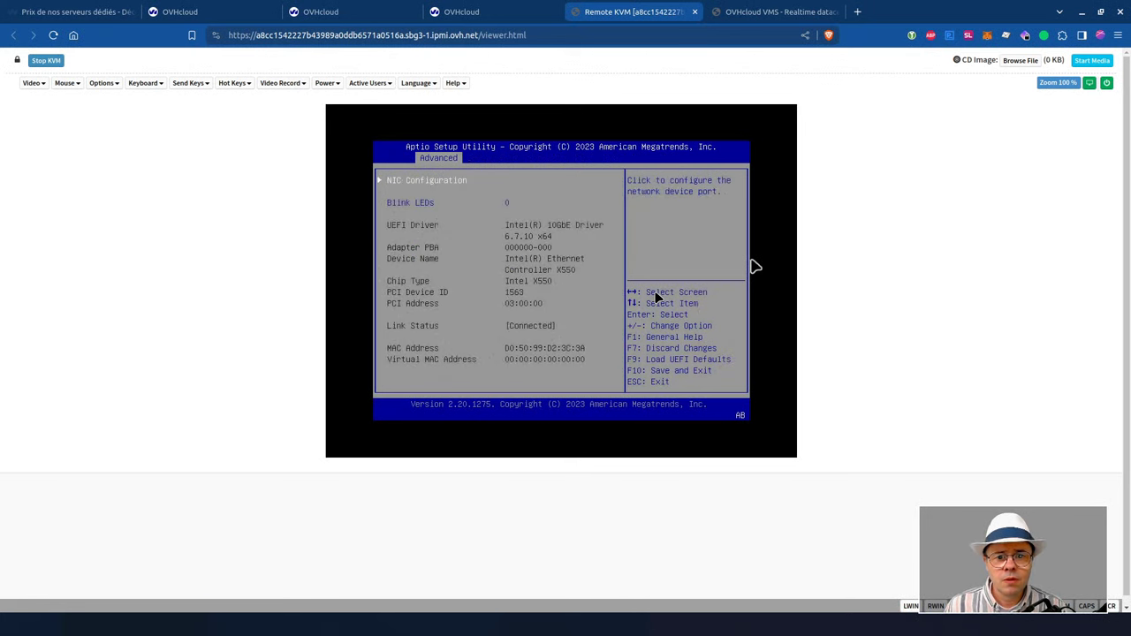
pyautogui.press('Escape')
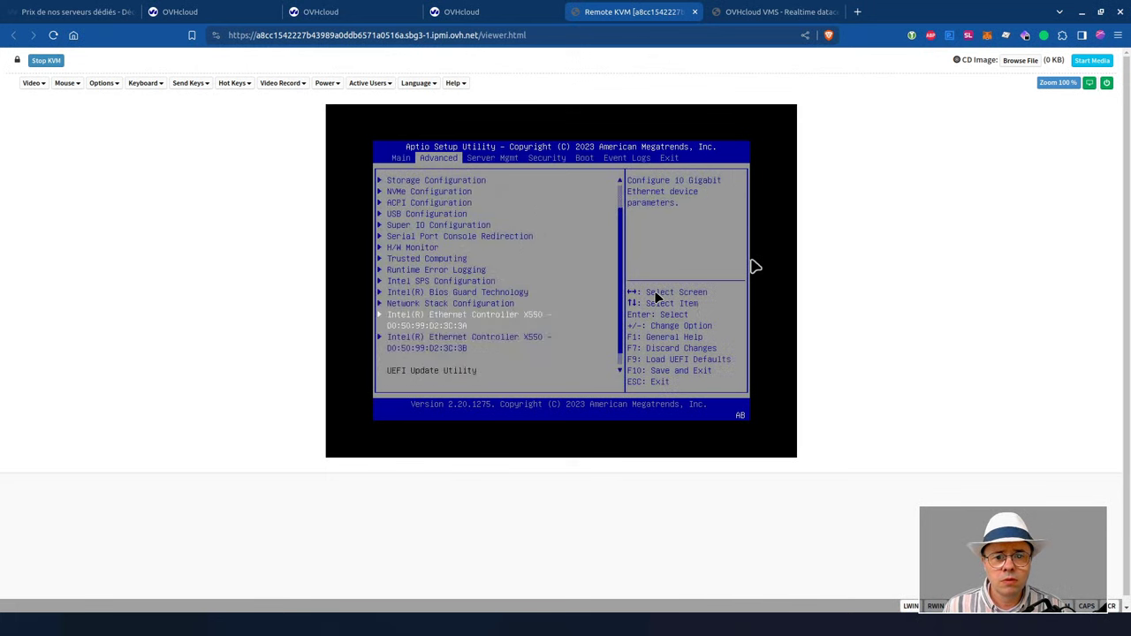
# - Inspect the second Intel Ethernet Controller X550 port's driver, link status and MAC address, and view the Instant Flash entry
pyautogui.press('Down')
pyautogui.press('Return')
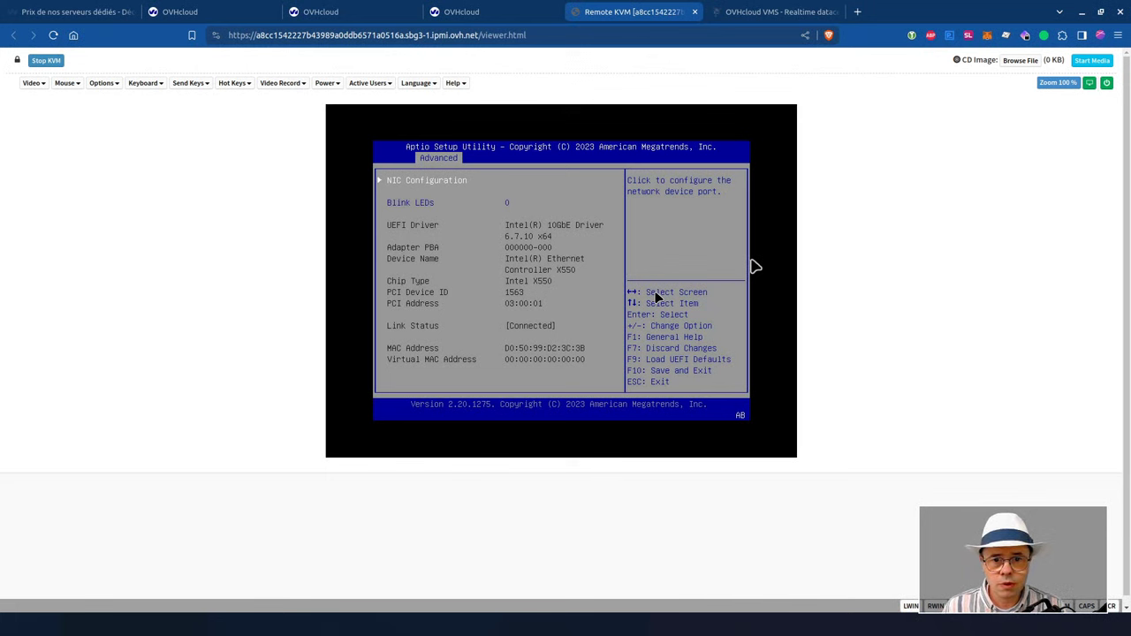
pyautogui.press('Escape')
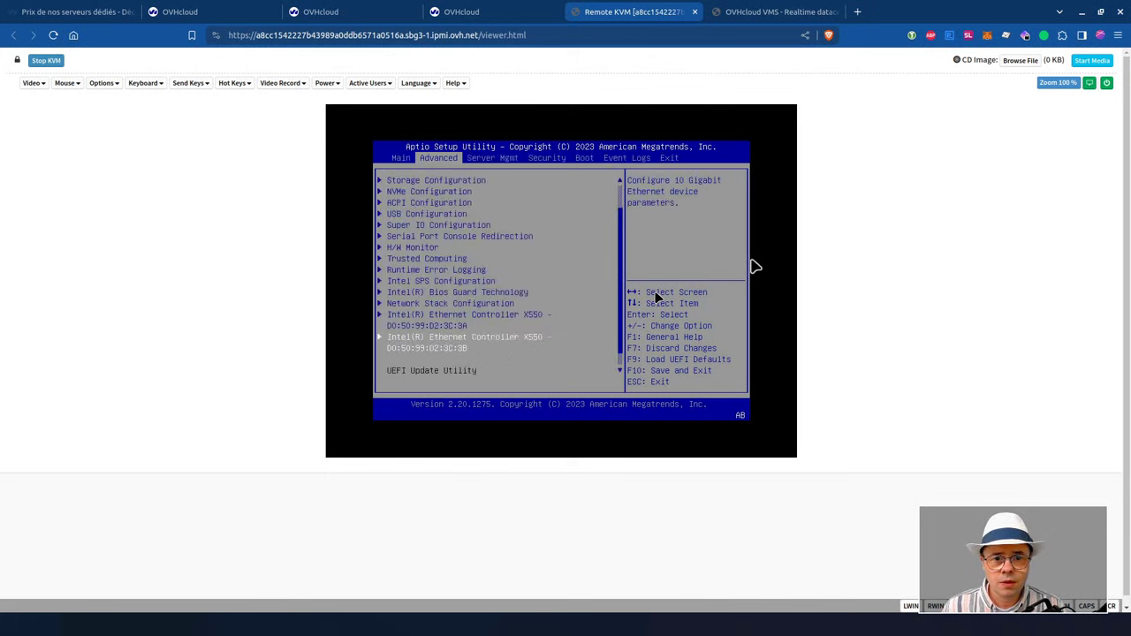
pyautogui.press('Down')
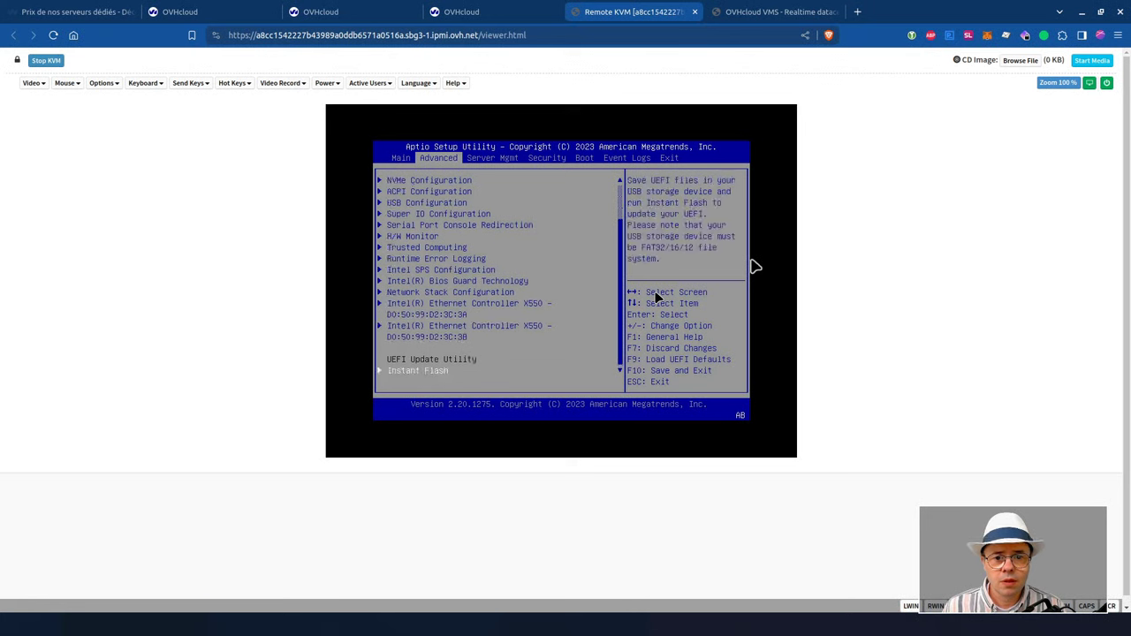
# - Look over the Server Mgmt, Boot and Security pages of the setup utility again and return to Advanced
pyautogui.press('Up')
pyautogui.press('Up')
pyautogui.press('Right')
pyautogui.press('Right')
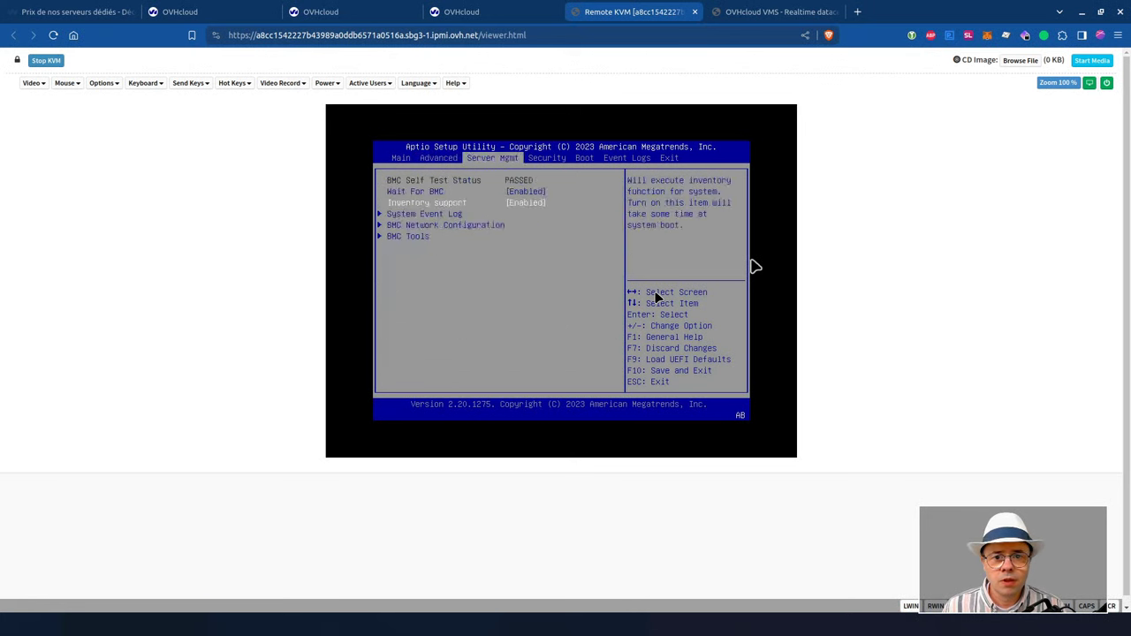
pyautogui.press('Right')
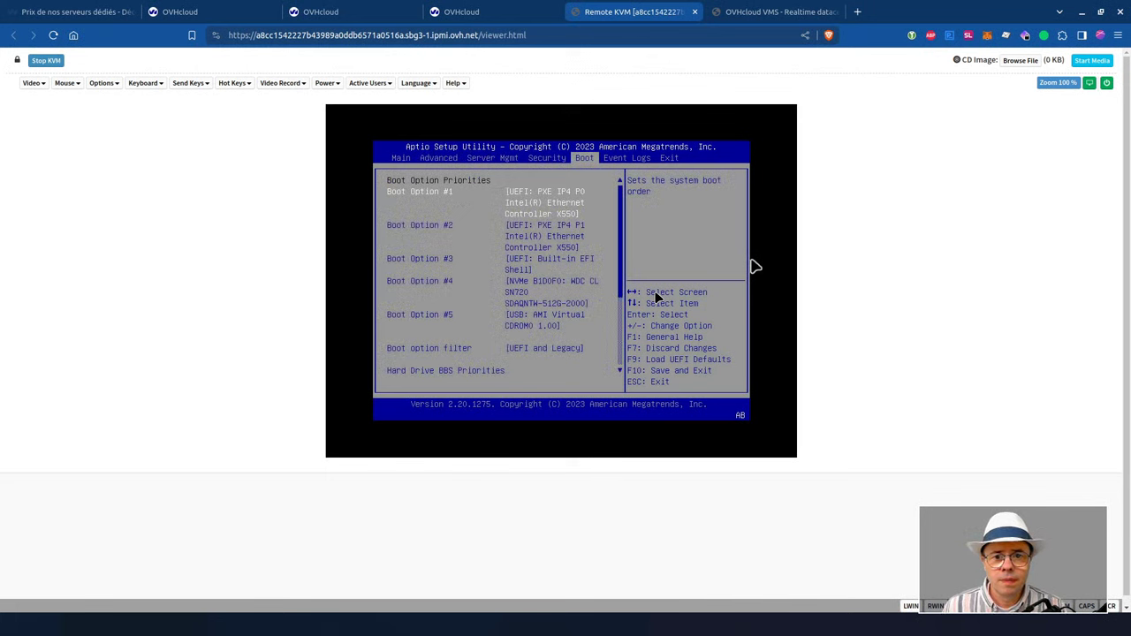
pyautogui.press('Left')
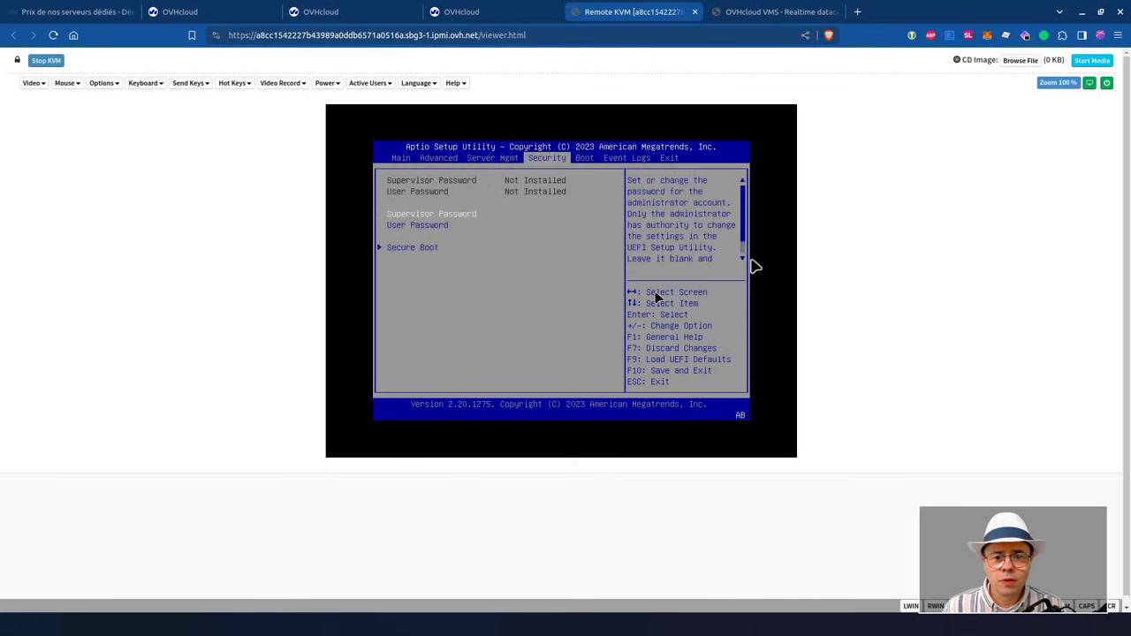
pyautogui.press('Left')
pyautogui.press('Left')
# - Leave the UEFI setup with Discard Changes and Exit, confirming it so the server boots
pyautogui.press('Right')
pyautogui.press('Right')
pyautogui.press('Right')
pyautogui.press('Right')
pyautogui.press('Right')
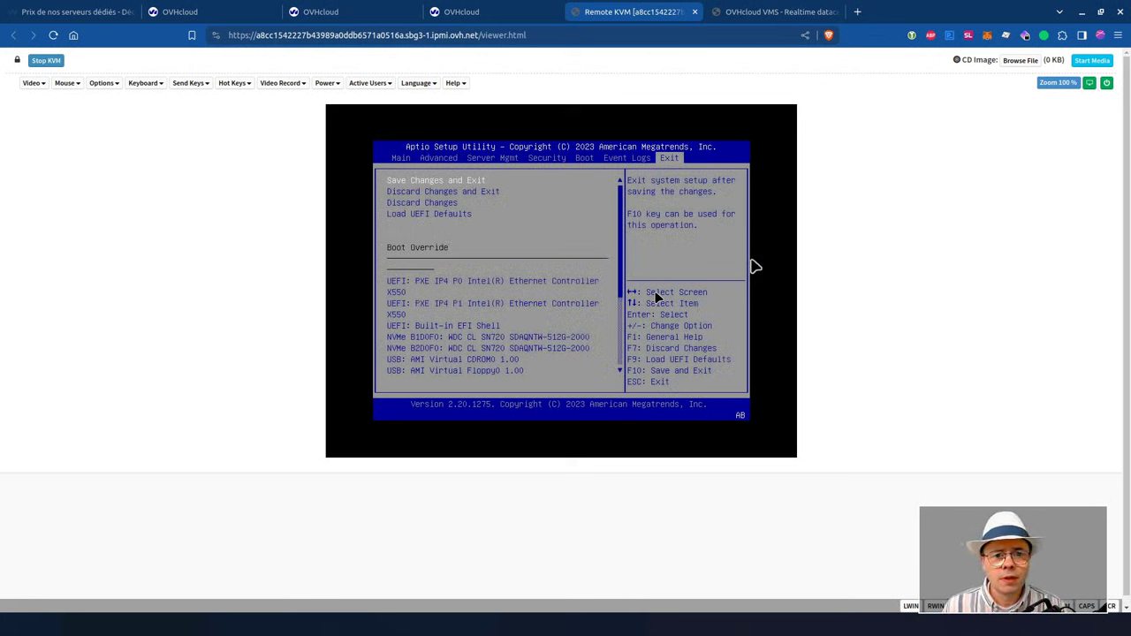
pyautogui.press('Down')
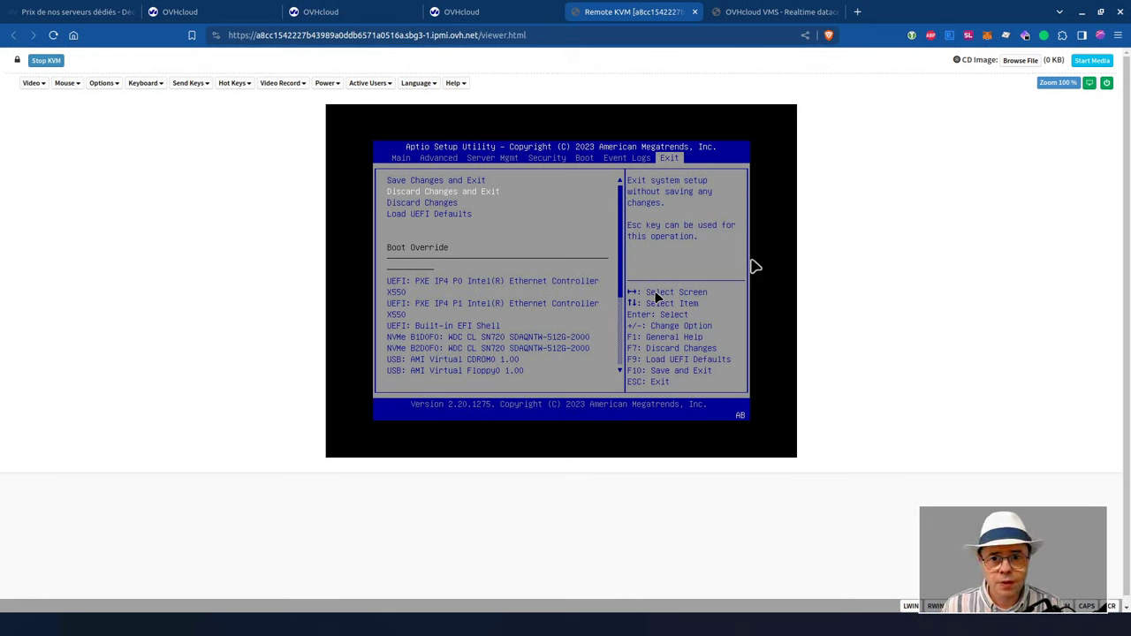
pyautogui.press('Return')
pyautogui.press('Return')
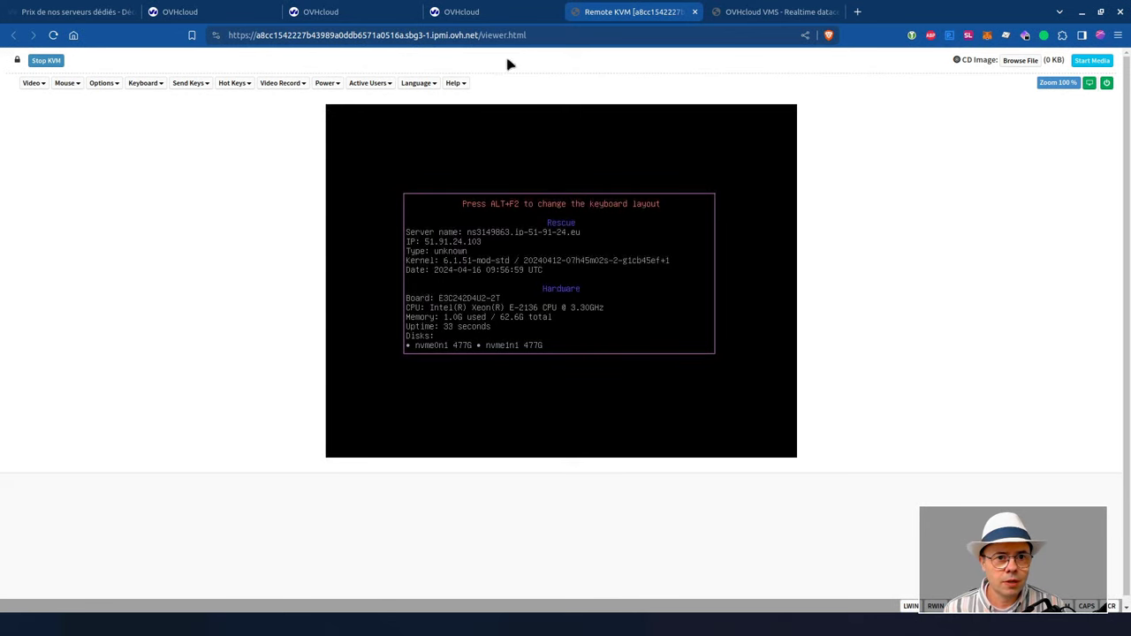
# - Switch to the OVHcloud manager and check the RISE-1 server's boot mode, highlighting its rescue-customer name
pyautogui.click(225, 15)
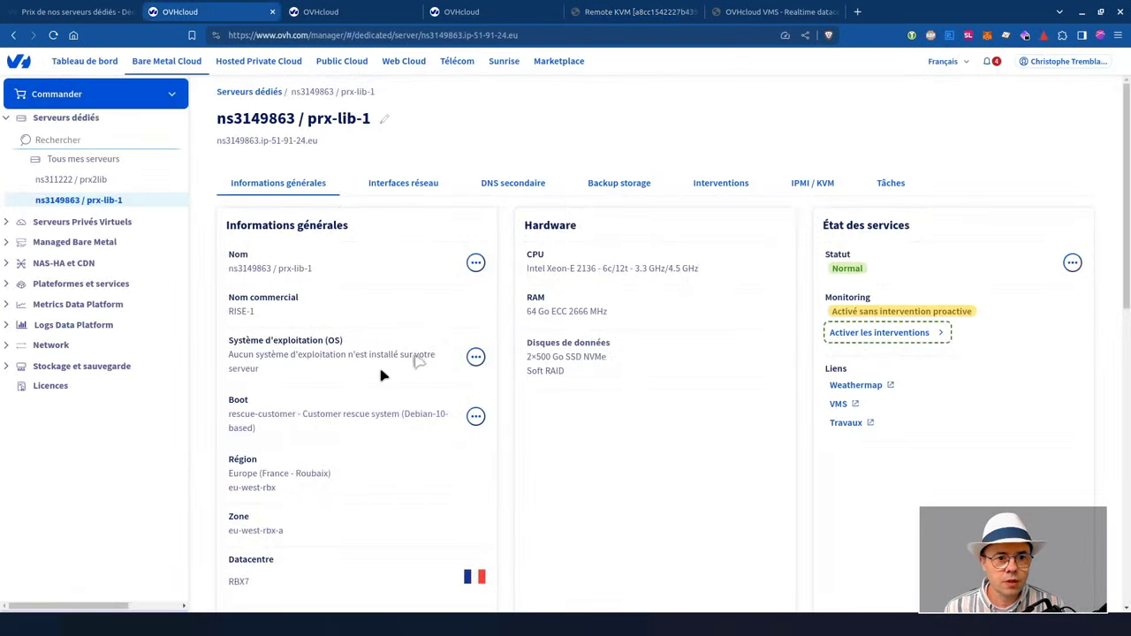
pyautogui.scroll(-2, 384, 371)
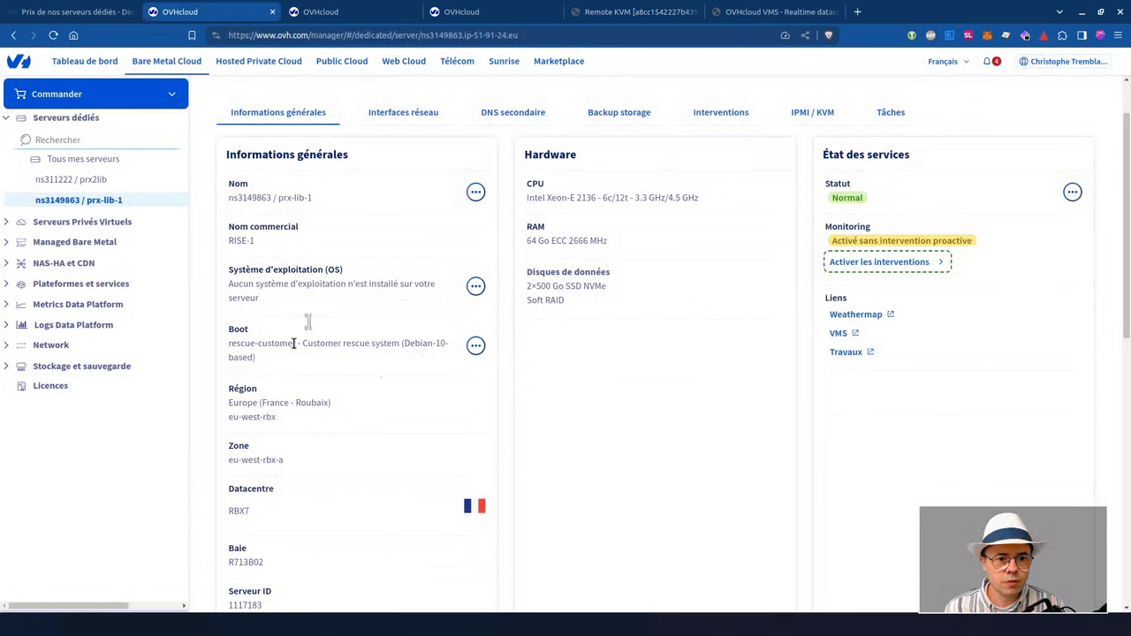
pyautogui.moveTo(291, 343); pyautogui.dragTo(228, 342)
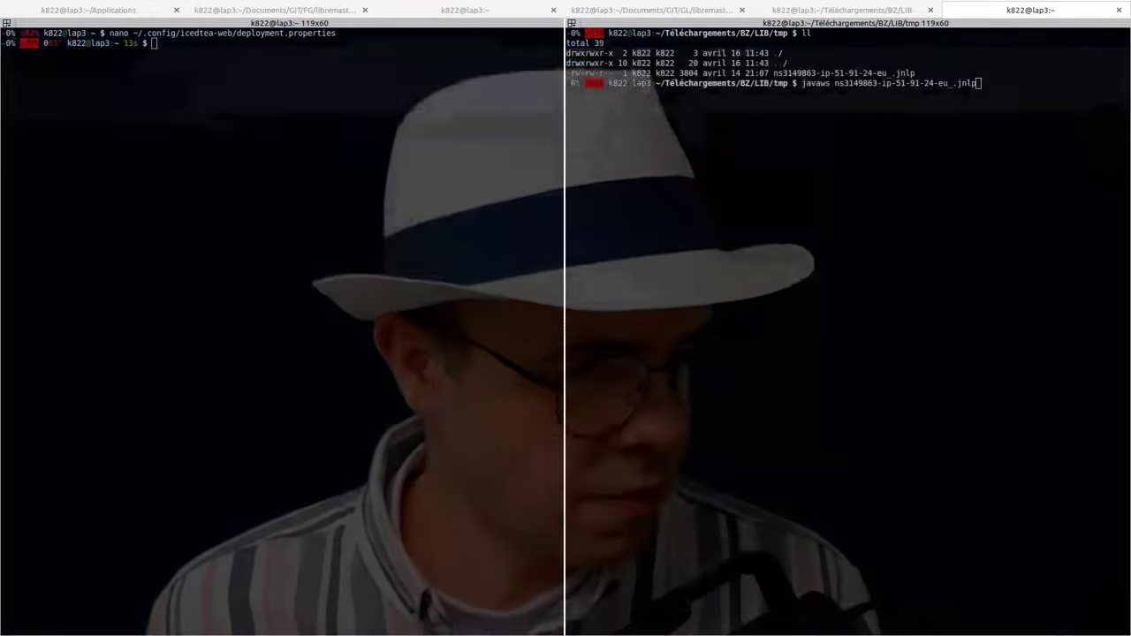
# - Switch to the terminal and try to connect over SSH as root to ns3149863.ip-51-91-24.eu
pyautogui.click(401, 191)
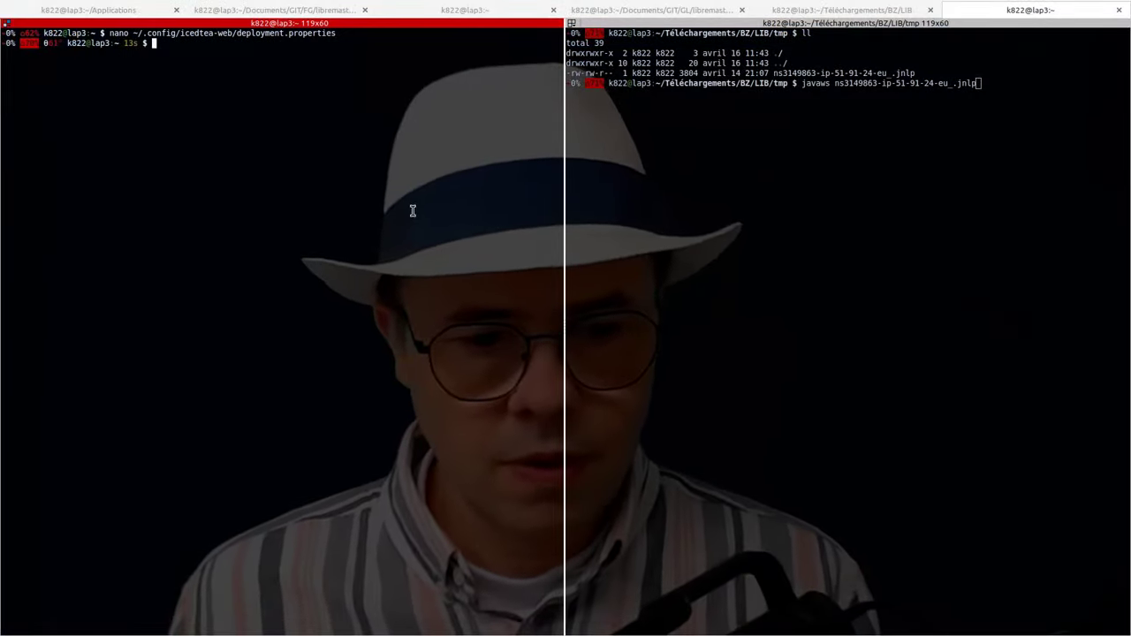
pyautogui.write('ssh root@')
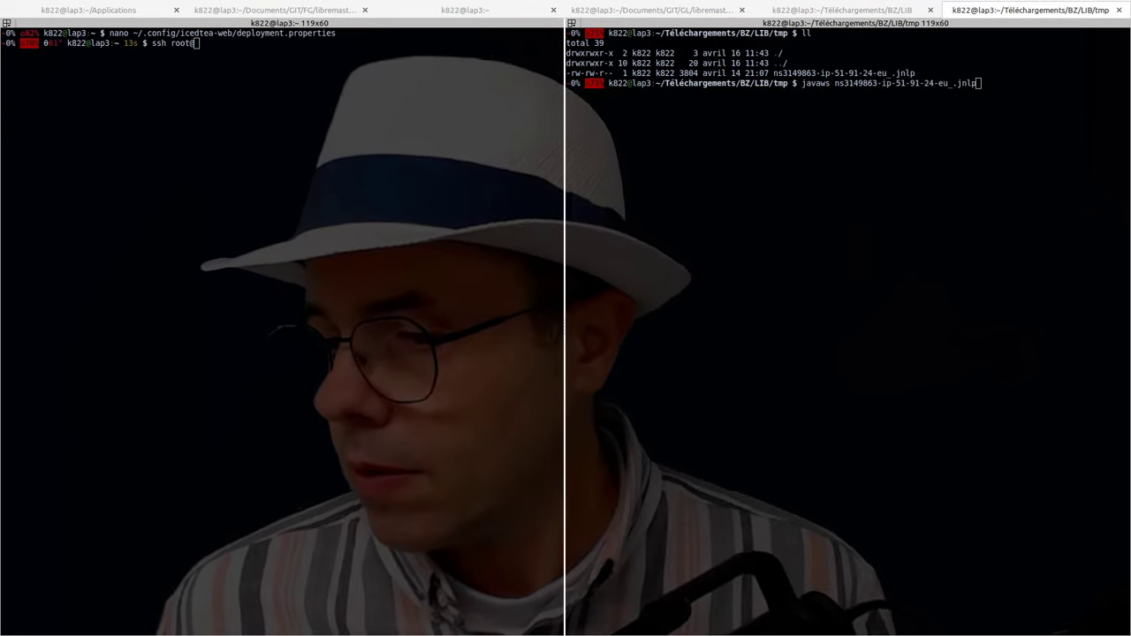
pyautogui.click(302, 212)
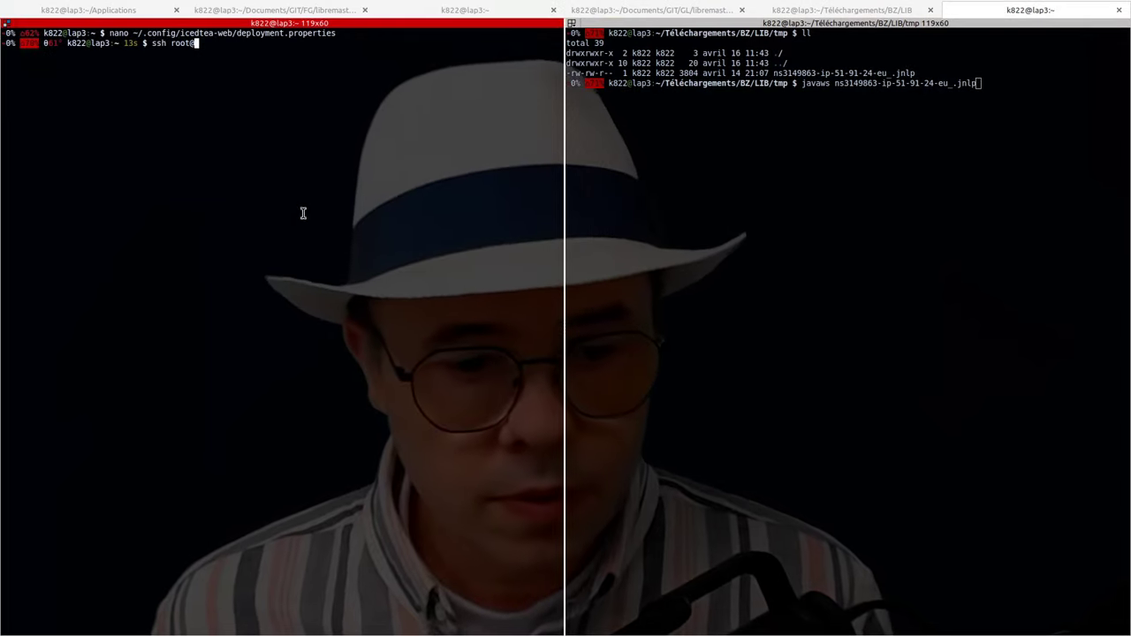
pyautogui.write('ns3149863.ip-51-91-24.eu')
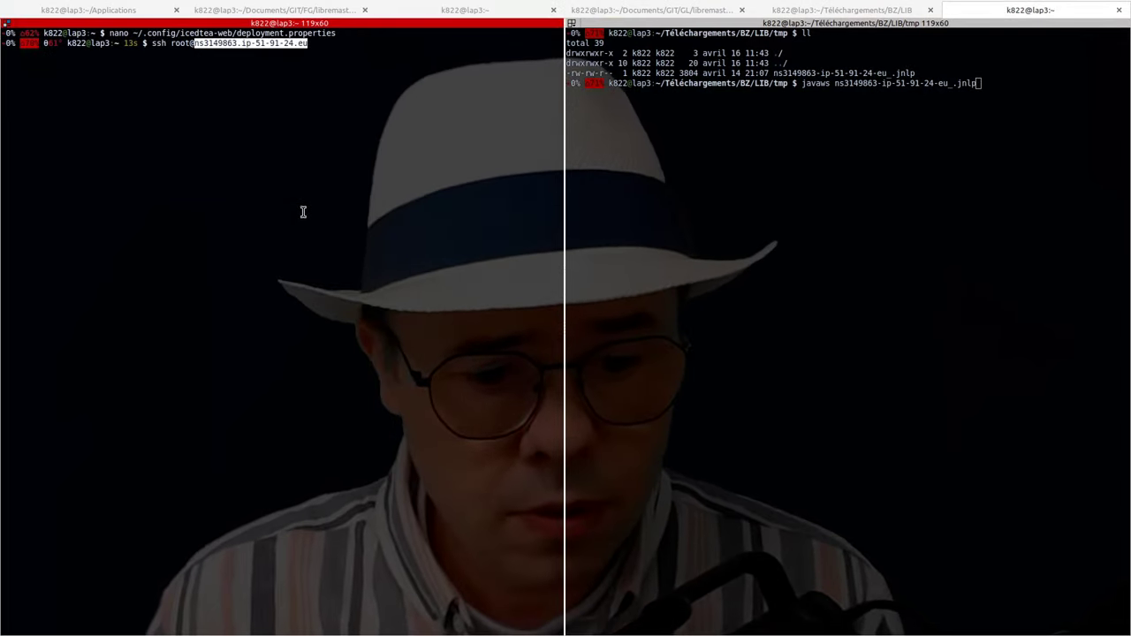
pyautogui.press('Return')
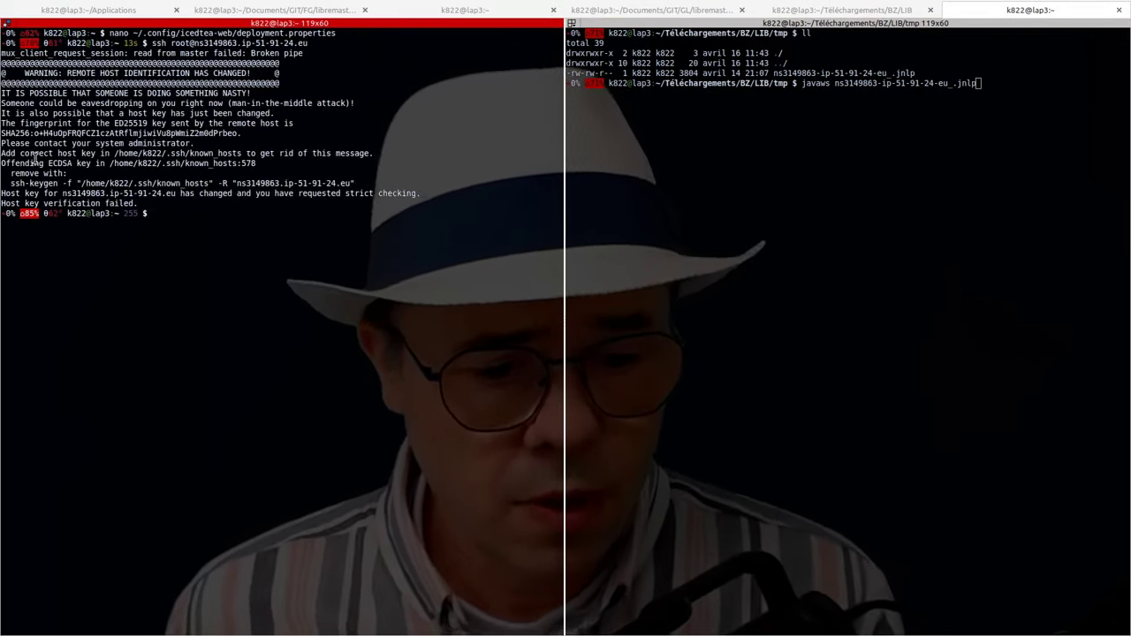
# - Remove the stored host keys of ns3149863.ip-51-91-24.eu from the known_hosts file with the suggested ssh-keygen command
pyautogui.moveTo(9, 183); pyautogui.dragTo(355, 183)
pyautogui.middleClick(394, 154)
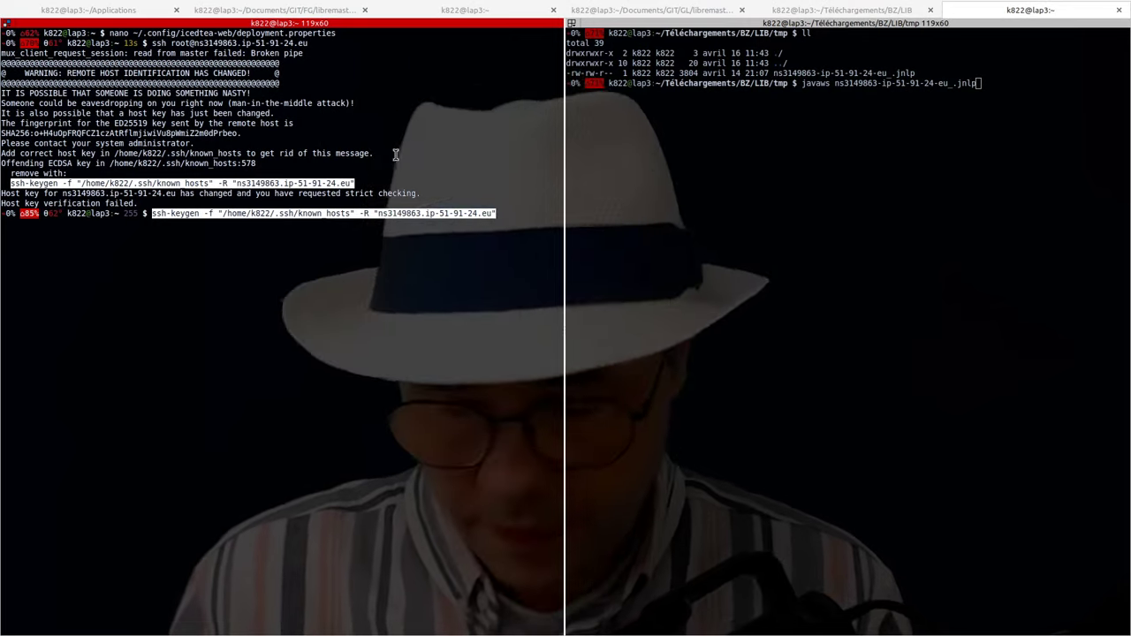
pyautogui.press('Return')
# - Rerun the SSH connection as root to ns3149863.ip-51-91-24.eu and answer yes to accept its host key
pyautogui.press('Up')
pyautogui.press('Up')
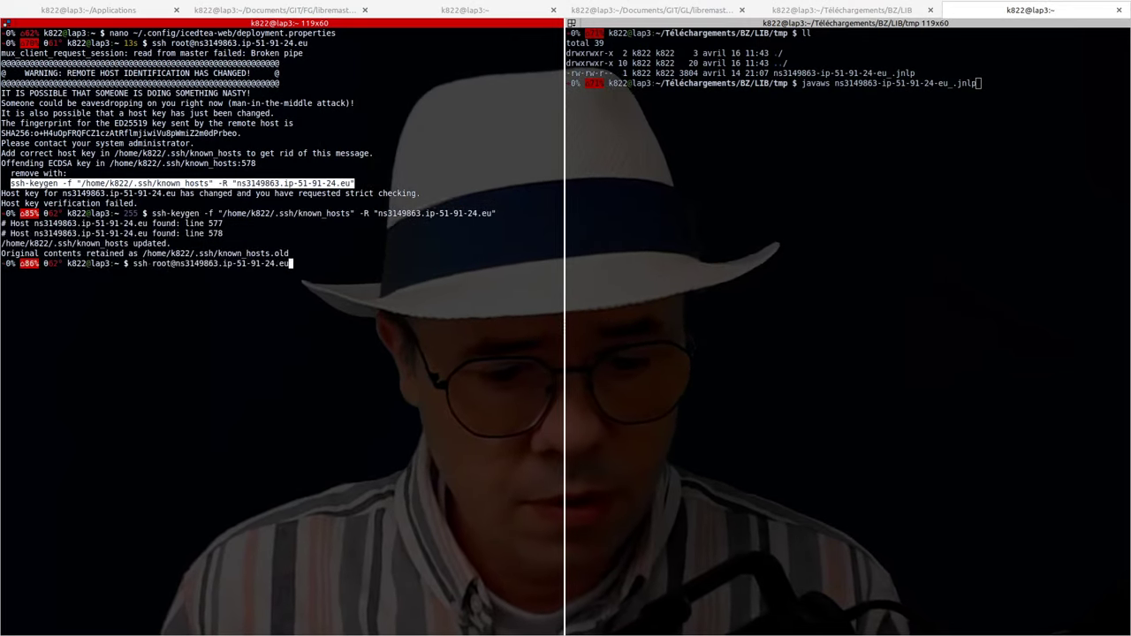
pyautogui.press('Return')
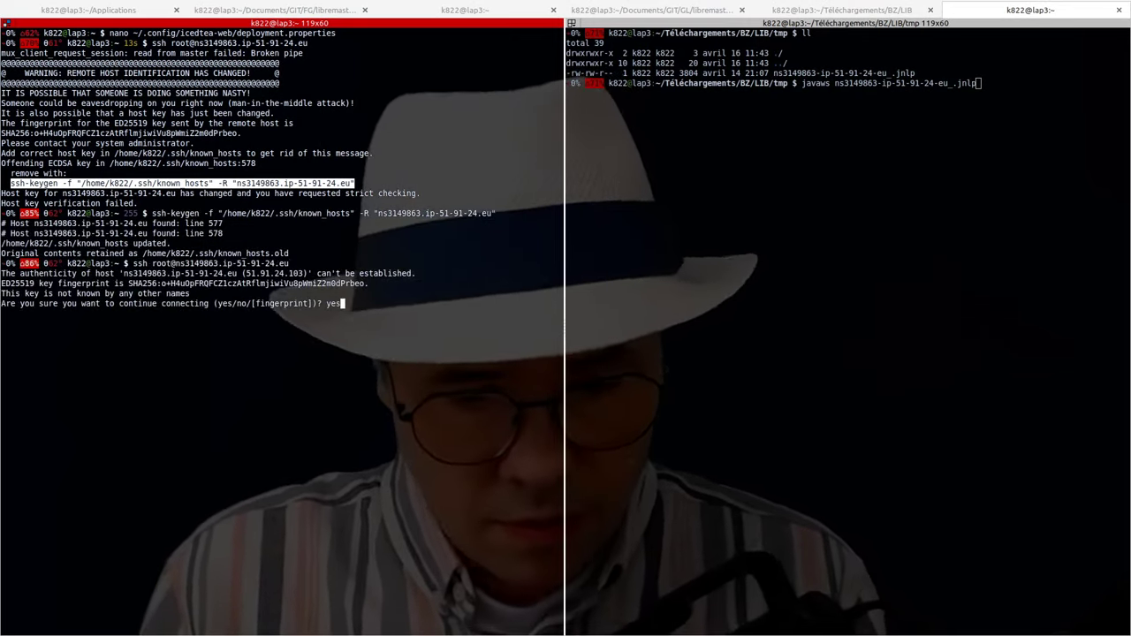
pyautogui.press('Return')
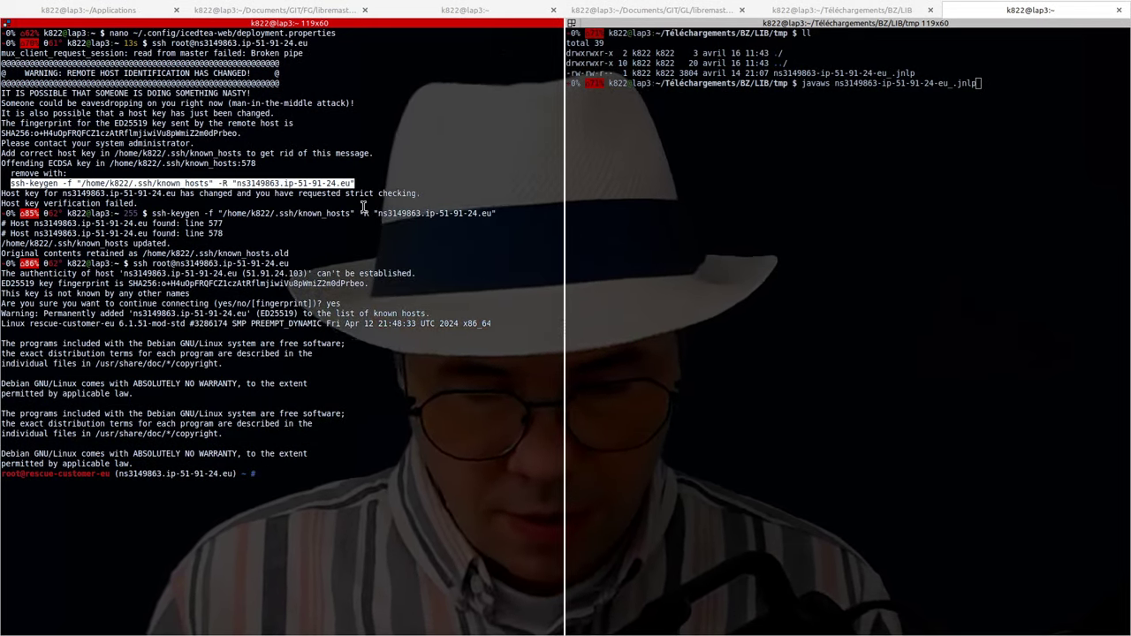
# - List the block devices of the rescue system with lsblk
pyautogui.write('b')
pyautogui.press('Tab')
pyautogui.press('Tab')
pyautogui.press('Tab')
pyautogui.write('l')
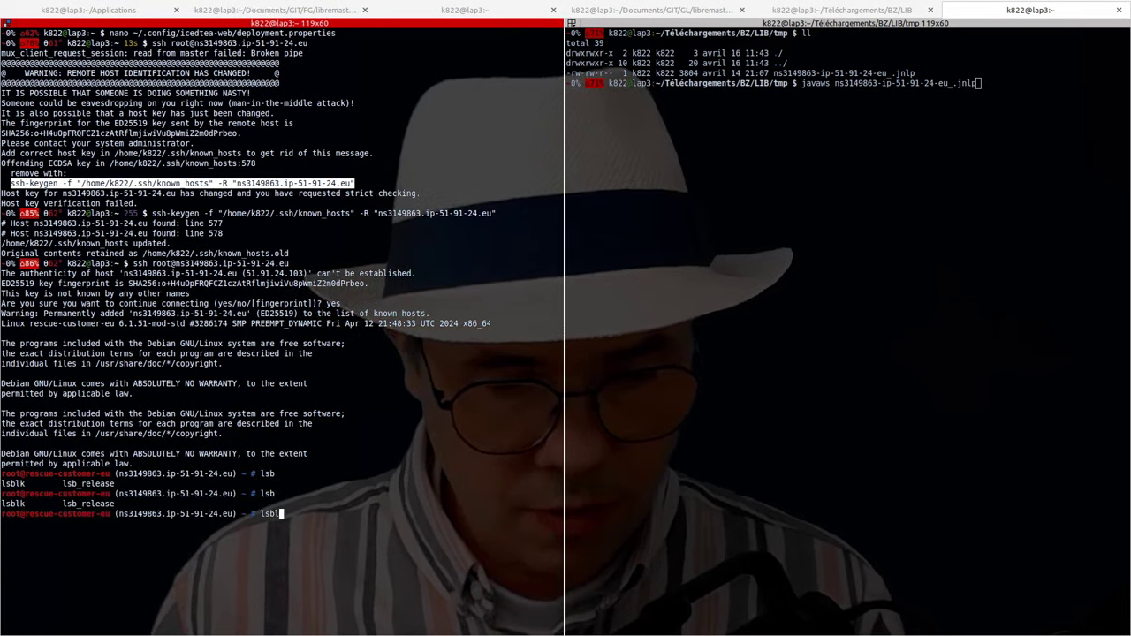
pyautogui.press('Return')
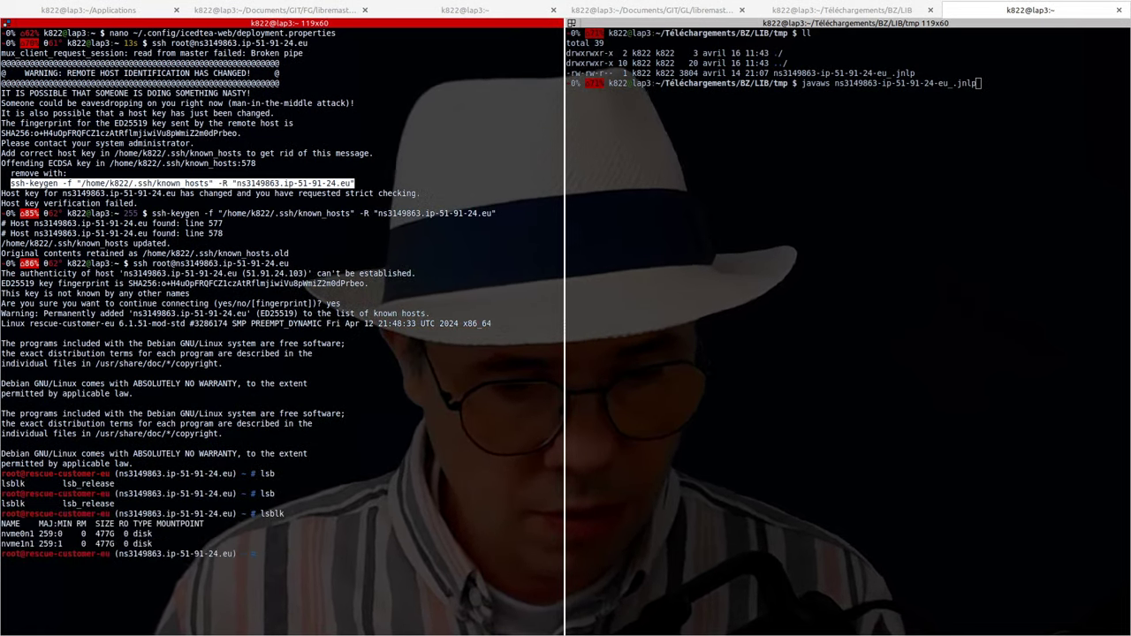